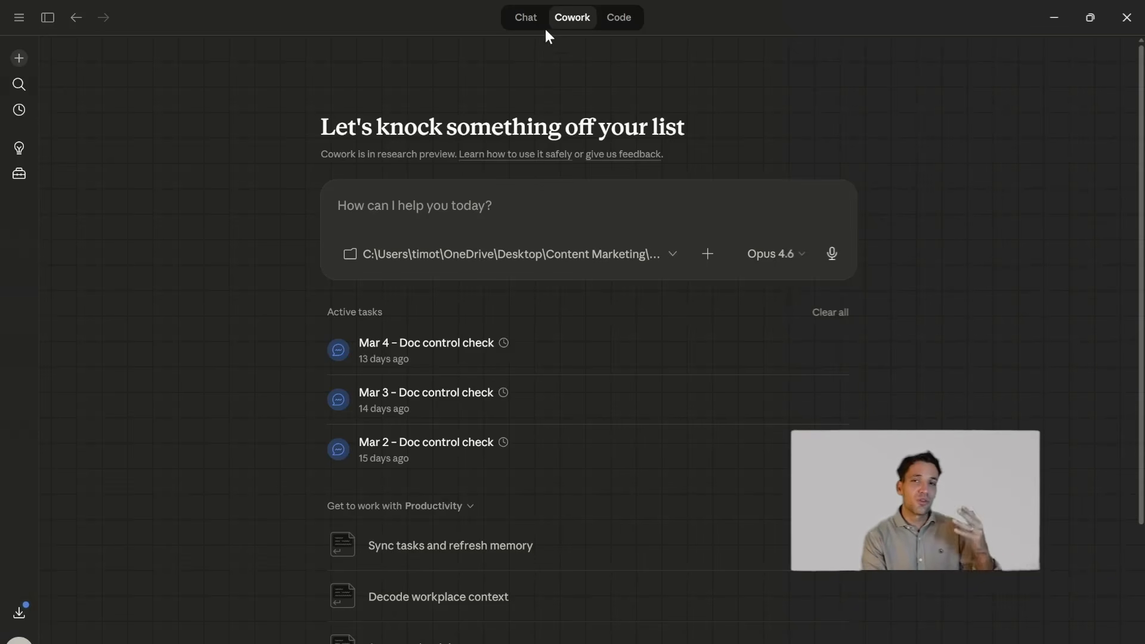
- Switch to File Explorer and view the register files in 04_Registers inside the EXAMPLE folder's TEMPLATE Folder
click(617, 259)
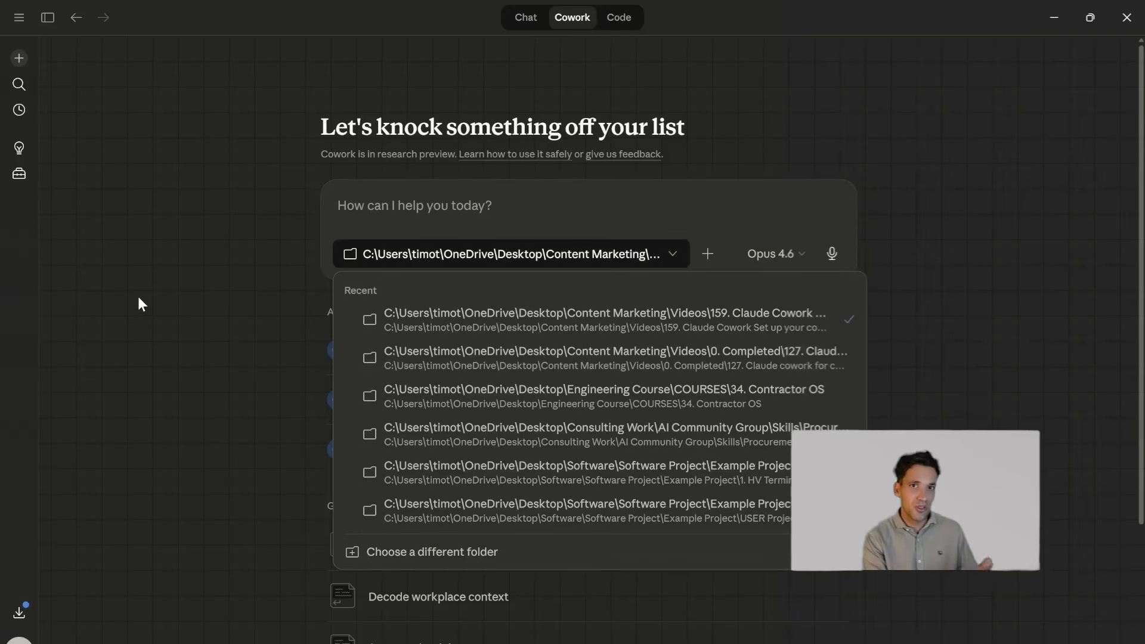
drag(0, 206, 769, 109)
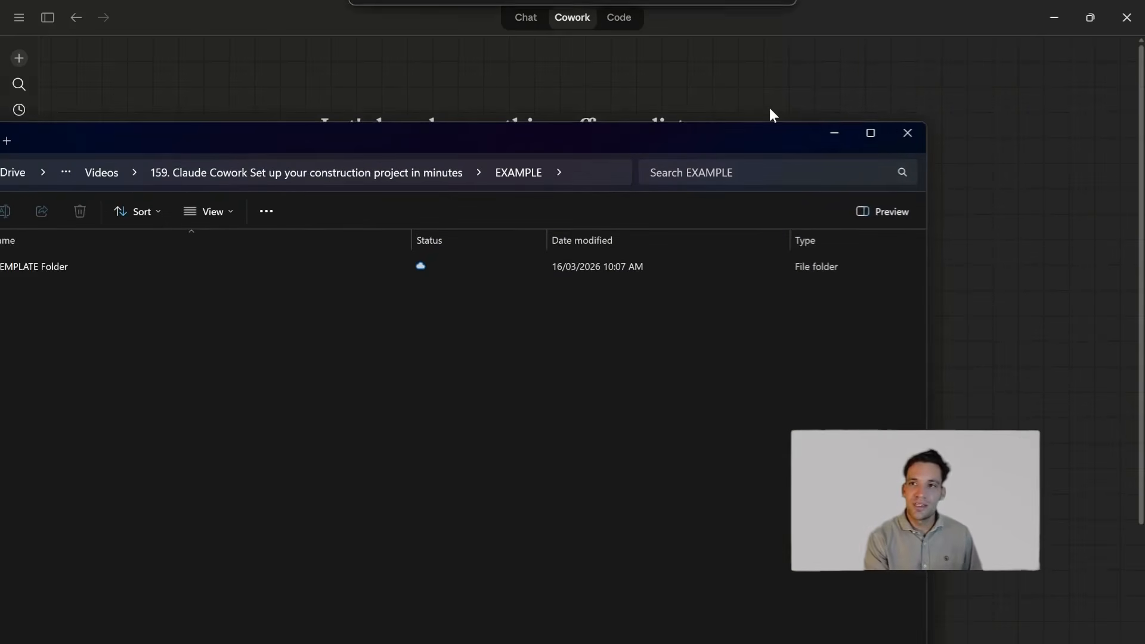
click(871, 133)
double_click(274, 135)
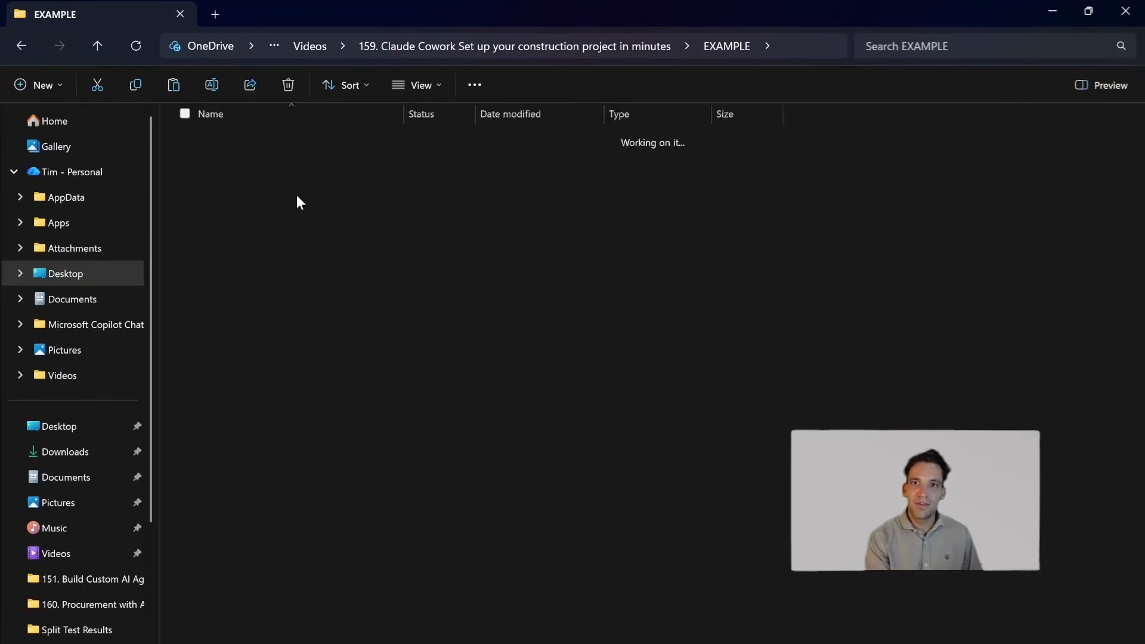
double_click(296, 141)
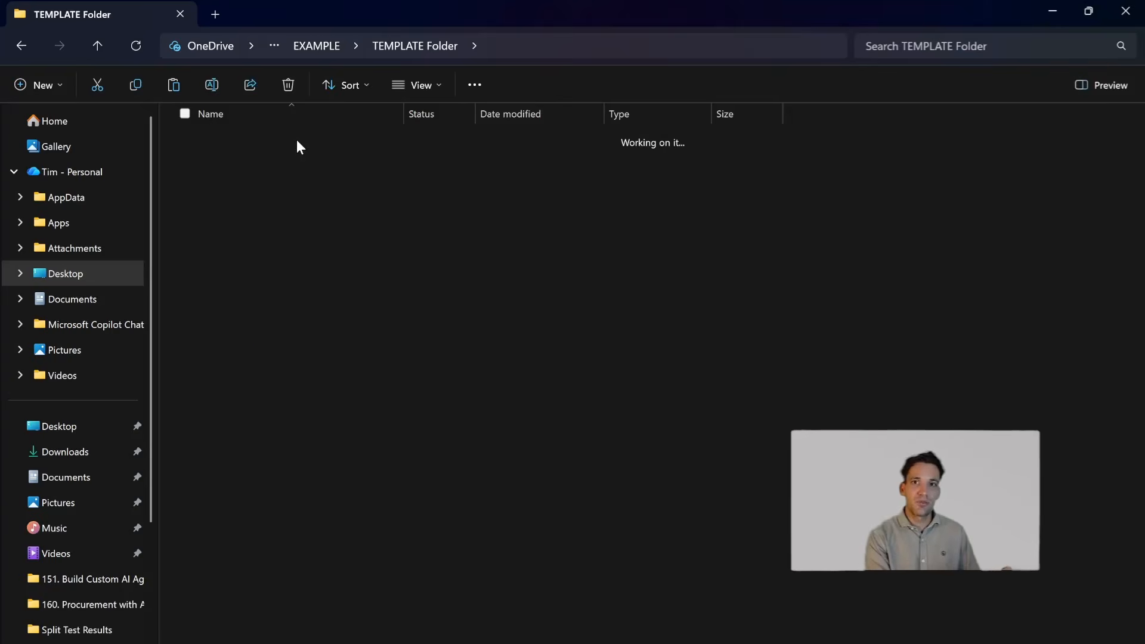
click(320, 45)
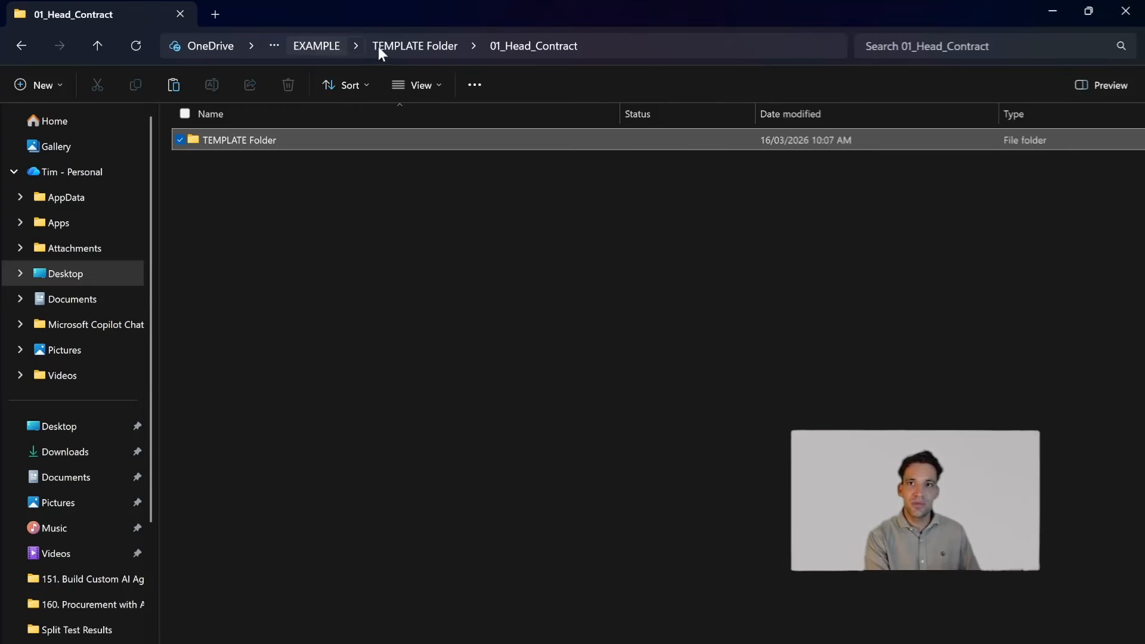
double_click(277, 138)
double_click(262, 214)
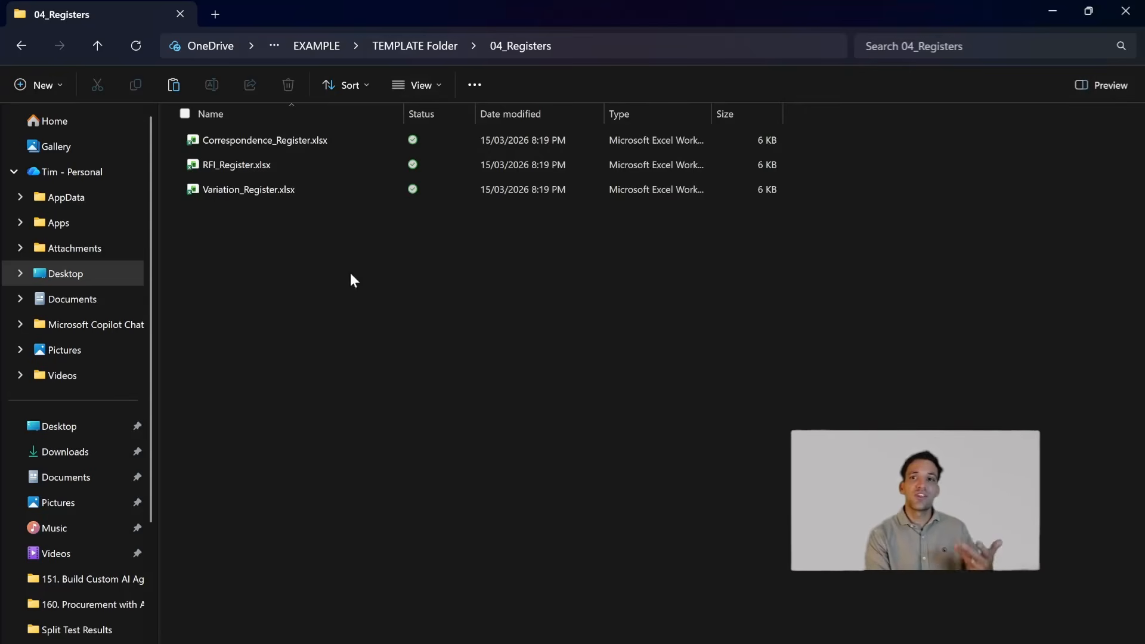
click(588, 46)
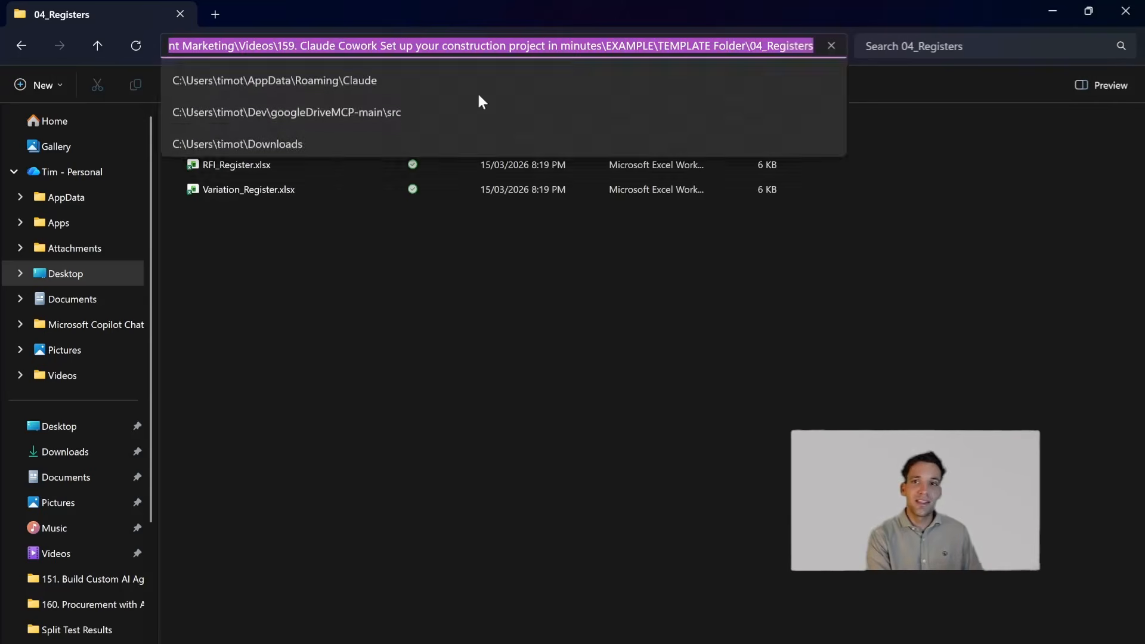
click(479, 18)
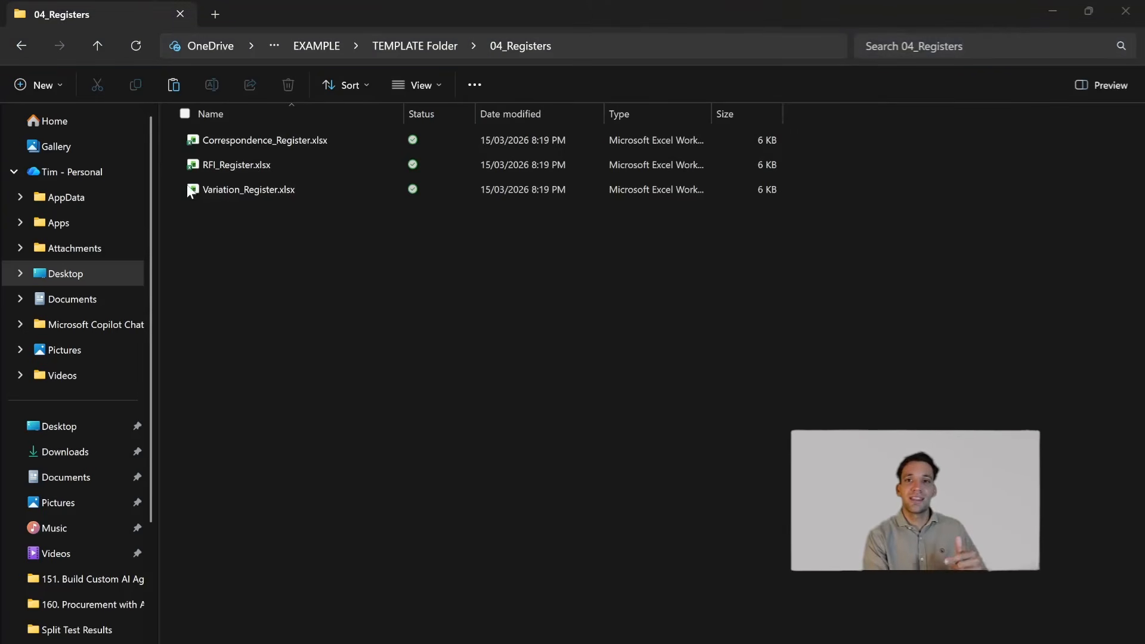
drag(992, 10, 742, 263)
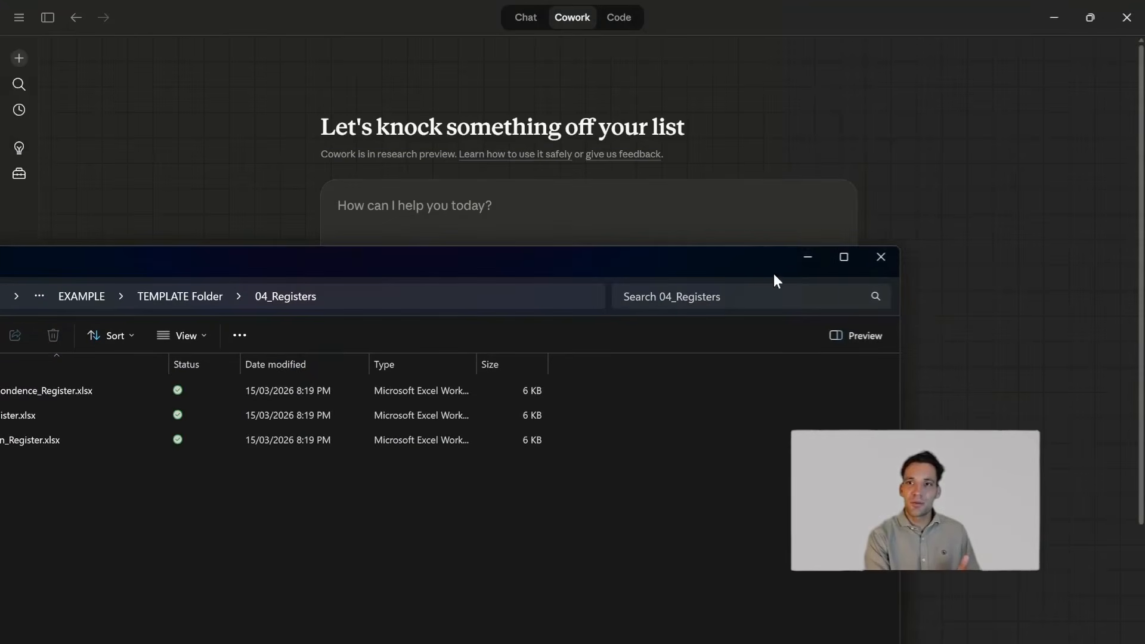
click(446, 289)
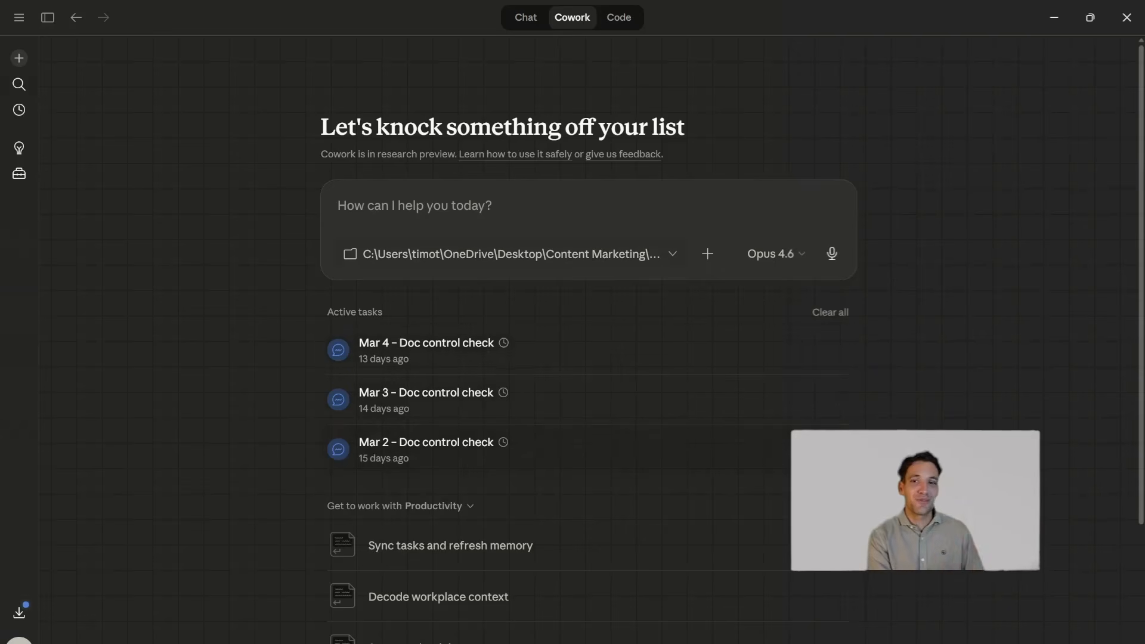
- Go back to the EXAMPLE folder and duplicate TEMPLATE Folder in it
click(655, 261)
click(379, 158)
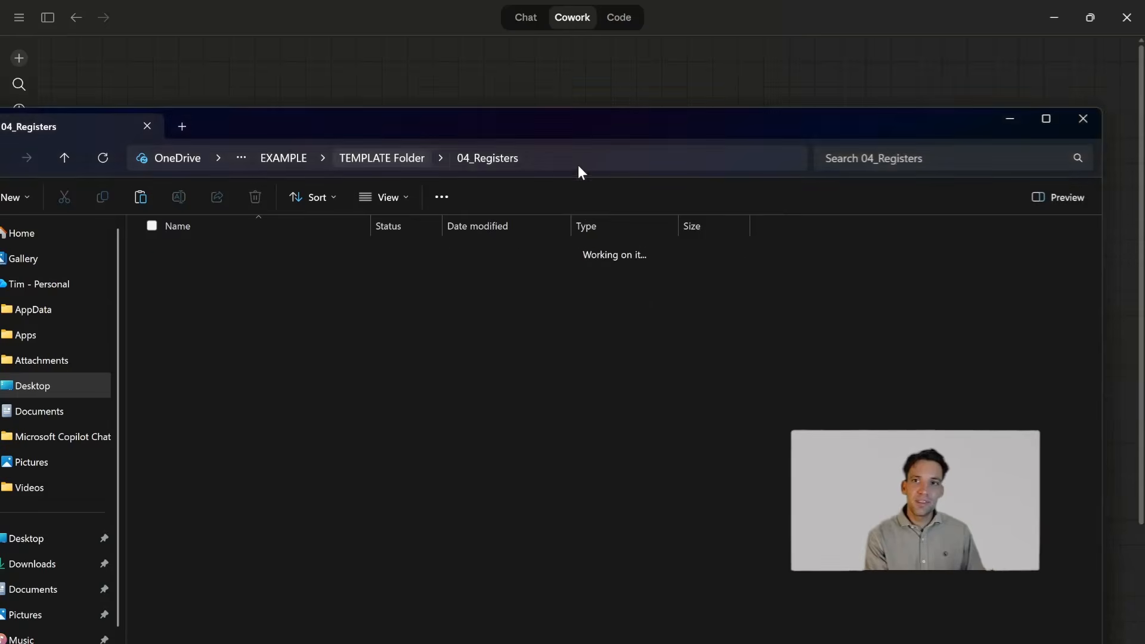
click(276, 157)
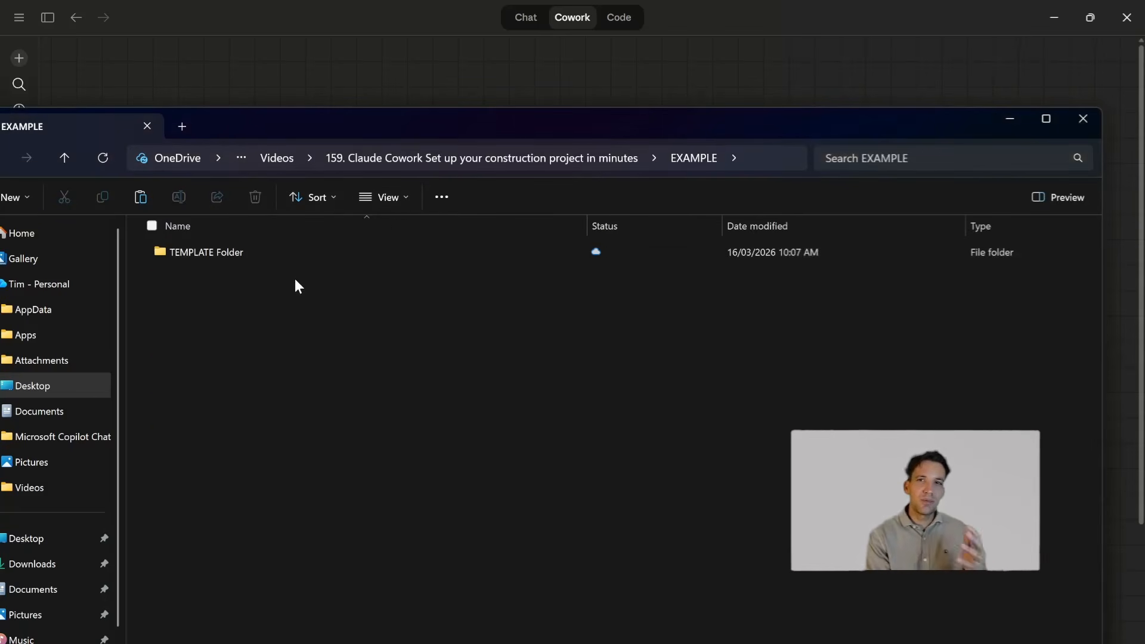
click(226, 252)
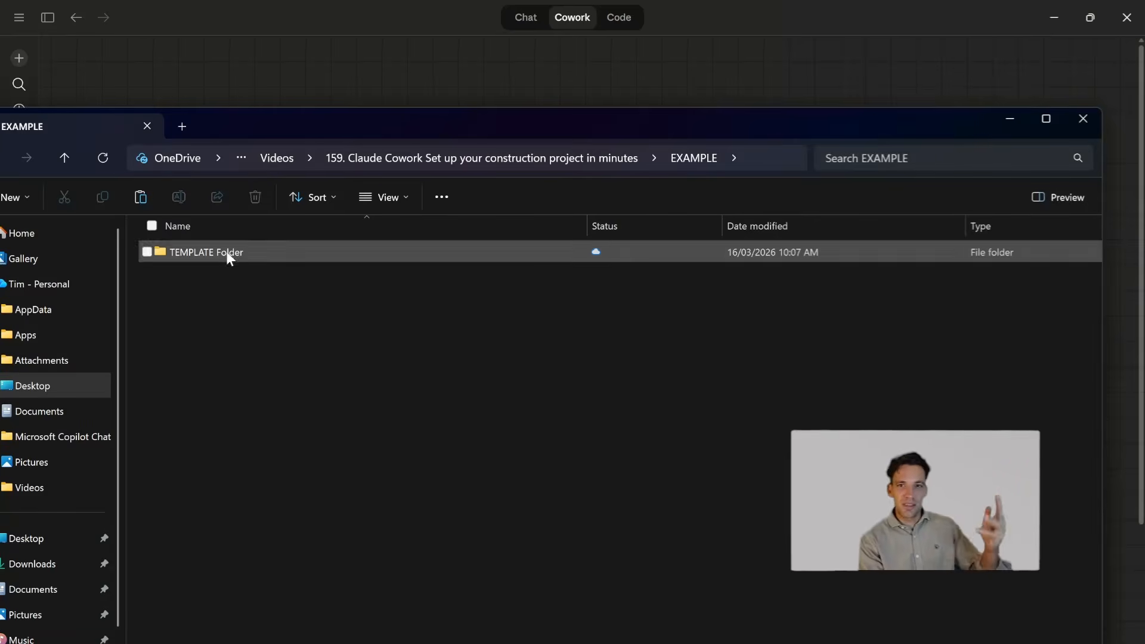
click(342, 366)
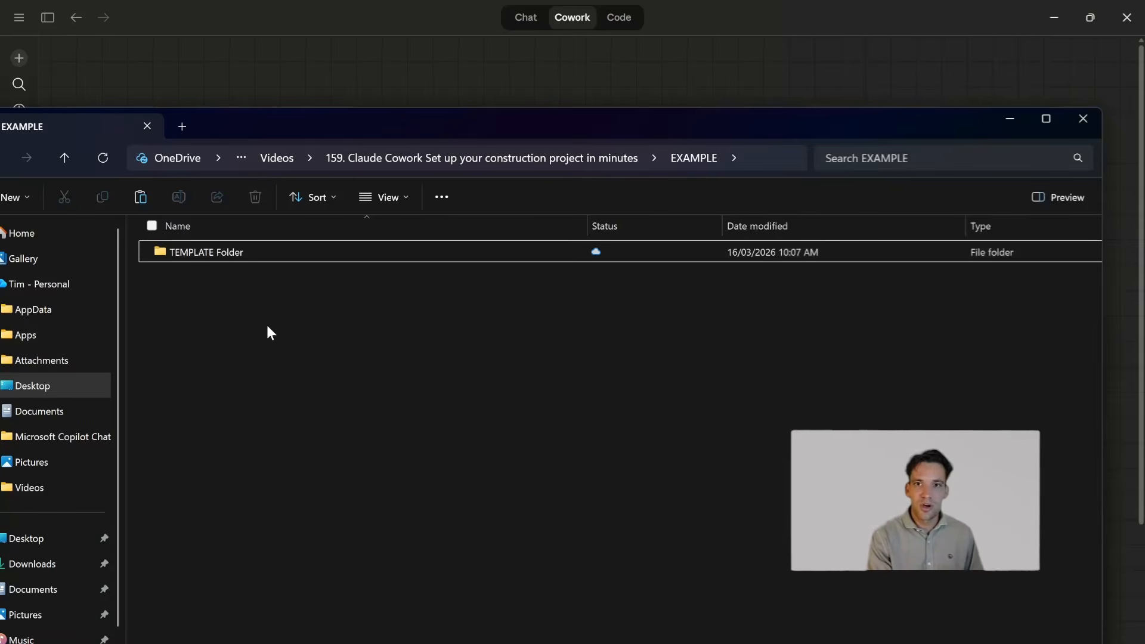
key(ctrl+v)
- Rename the copied template folder as "1. Project A"
right_click(276, 281)
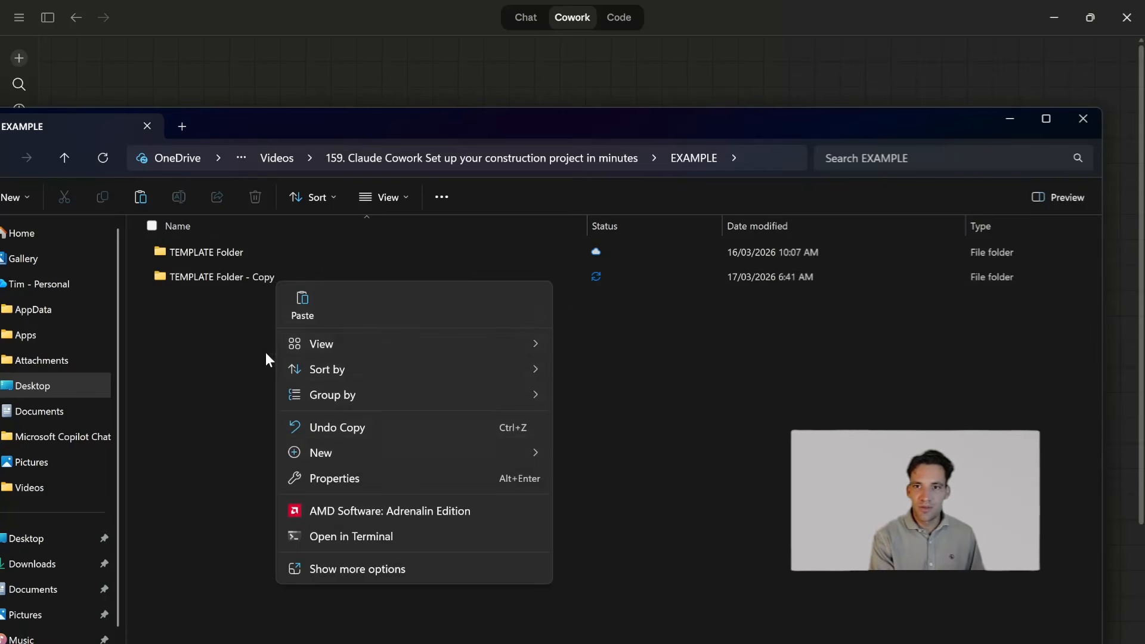
click(254, 278)
right_click(254, 278)
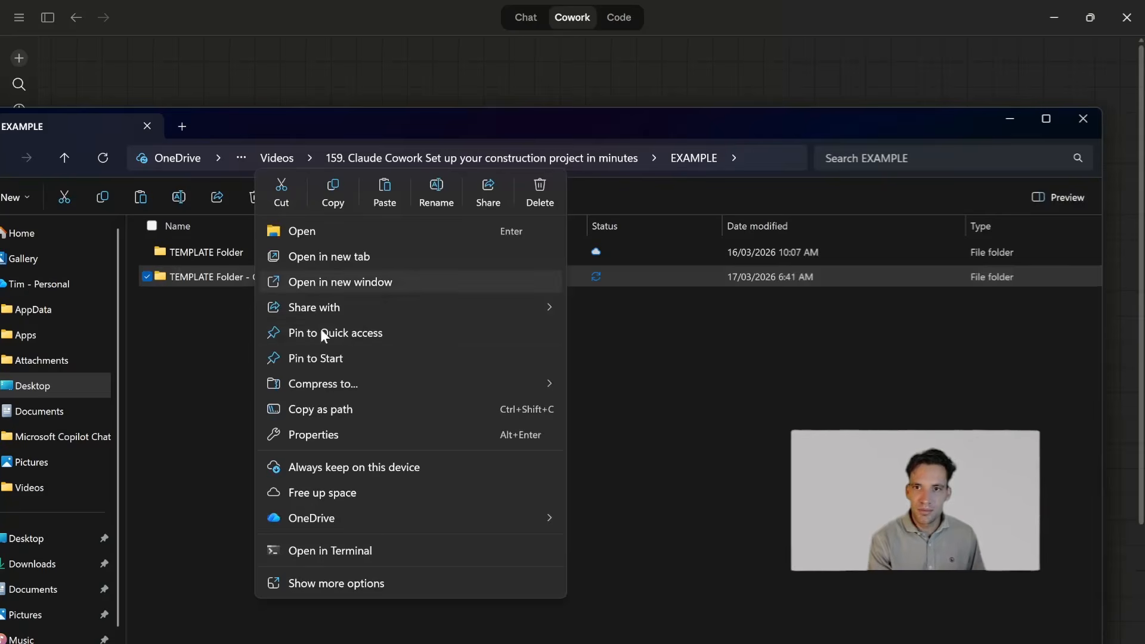
click(436, 192)
text(1)
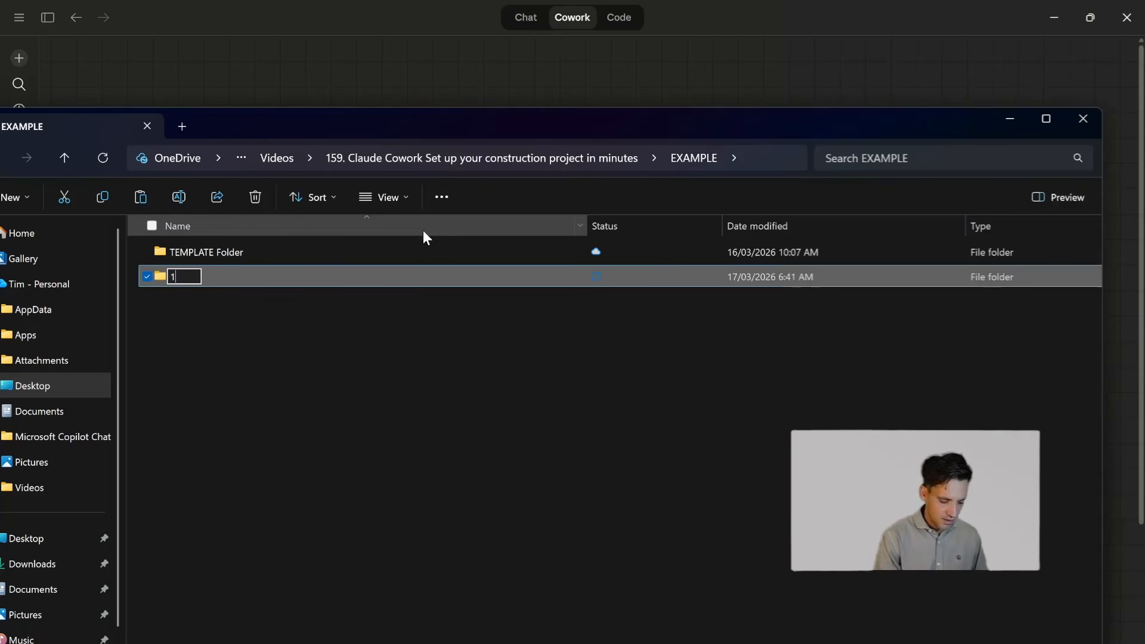
text(. Project A)
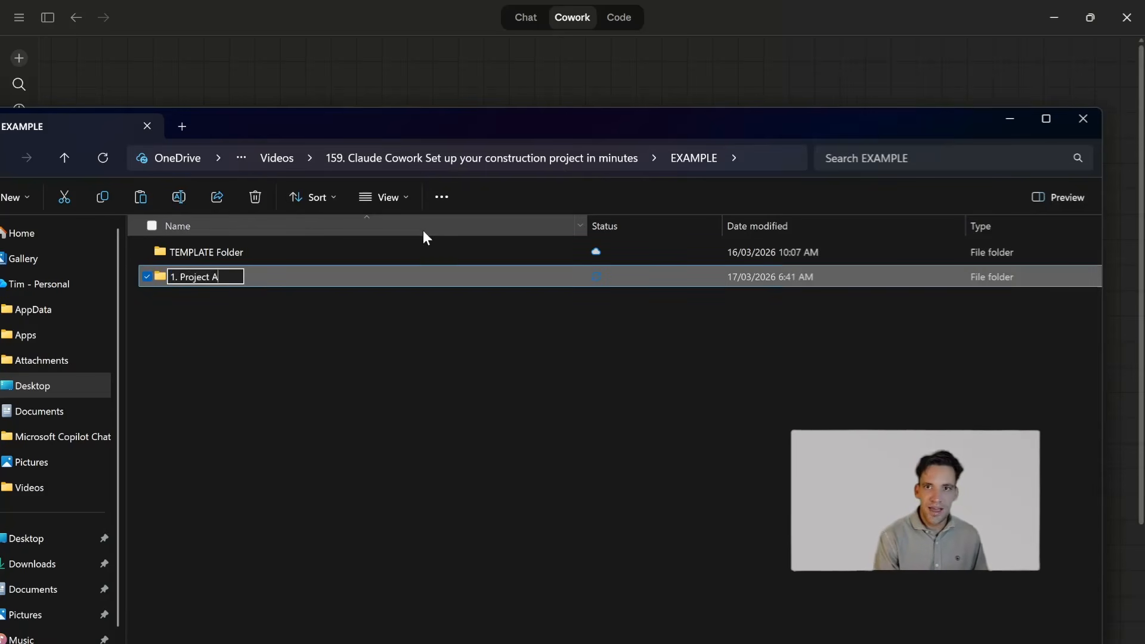
key(Return)
- Open the 1. Project A folder inside EXAMPLE
double_click(266, 280)
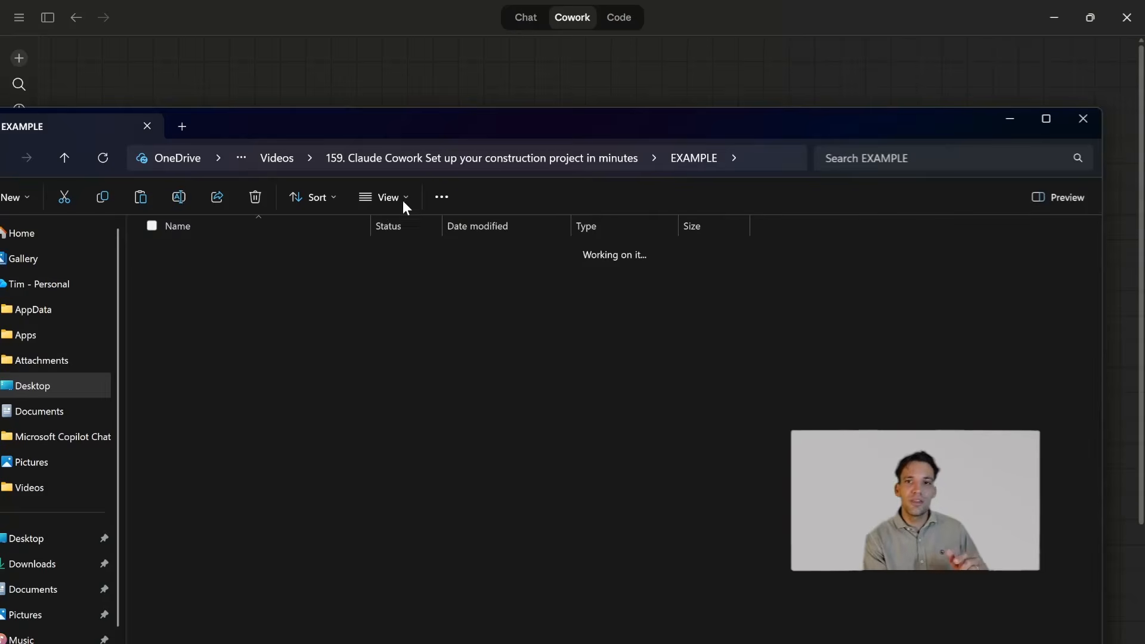
click(306, 165)
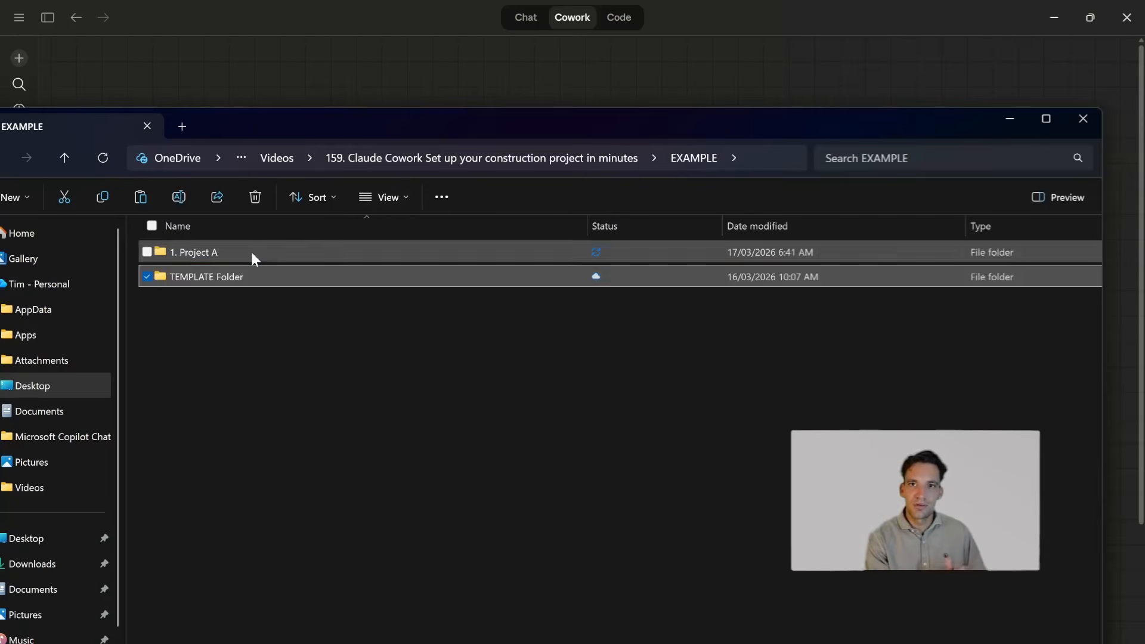
double_click(252, 252)
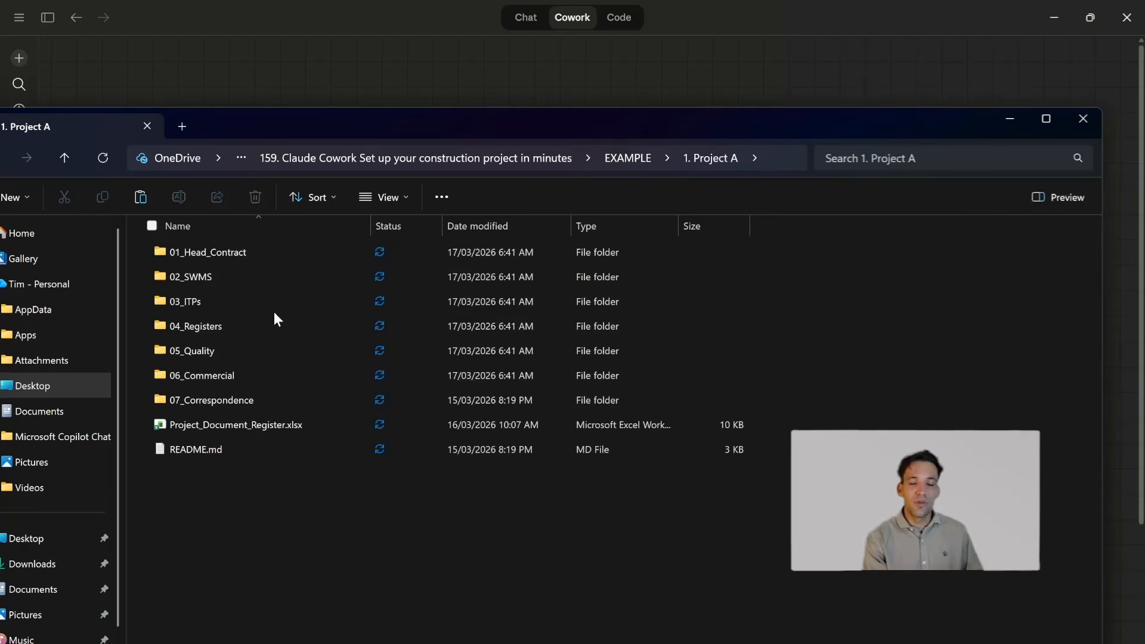
- Open SWMS_Template.docx from the 02_SWMS folder in Word and review its placeholder fields and hazard table
click(273, 285)
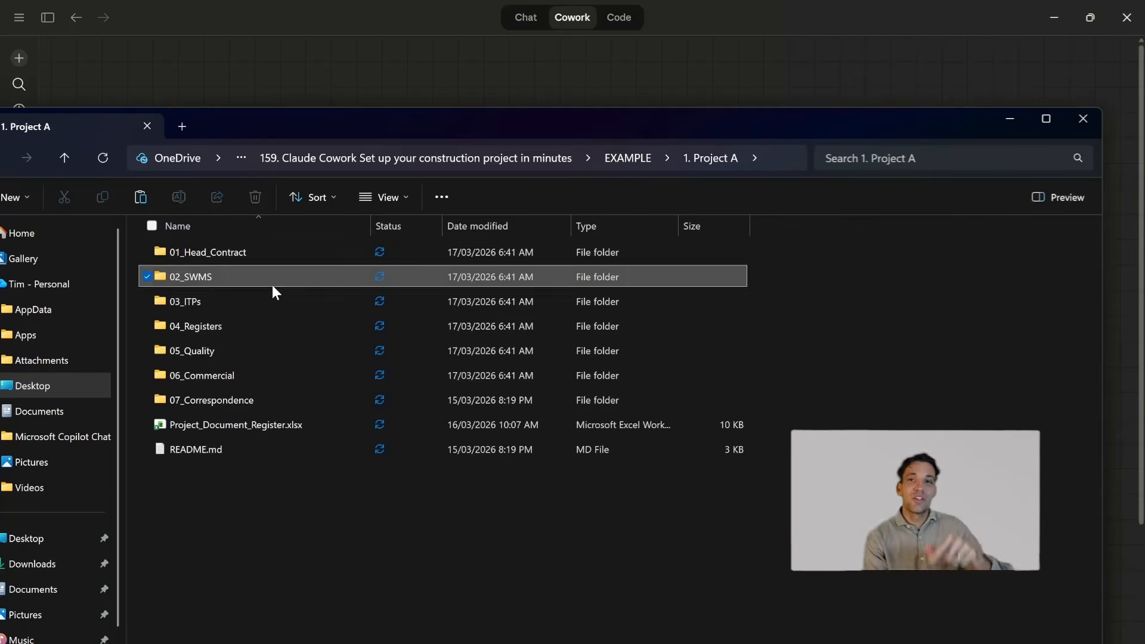
double_click(272, 285)
double_click(281, 259)
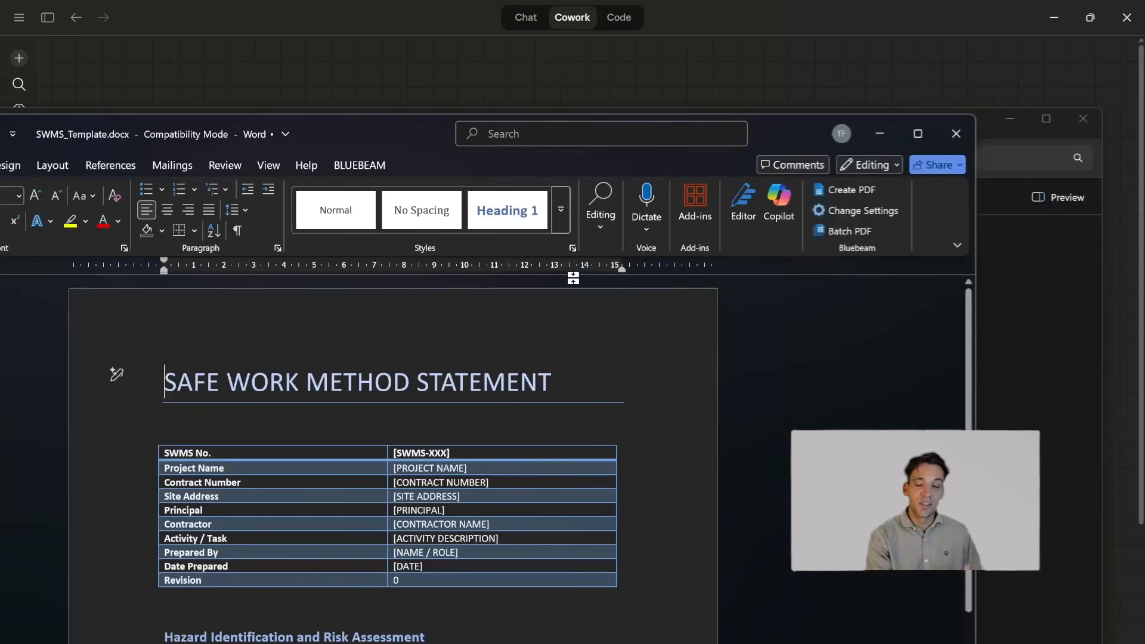
click(929, 133)
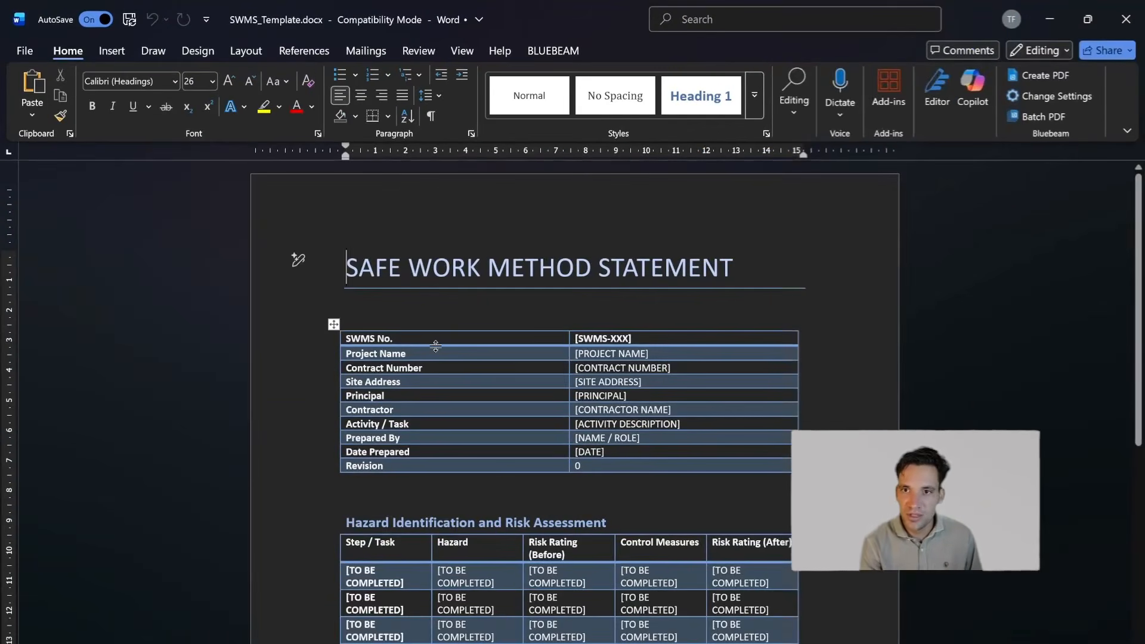
scroll(573, 399, down, 3)
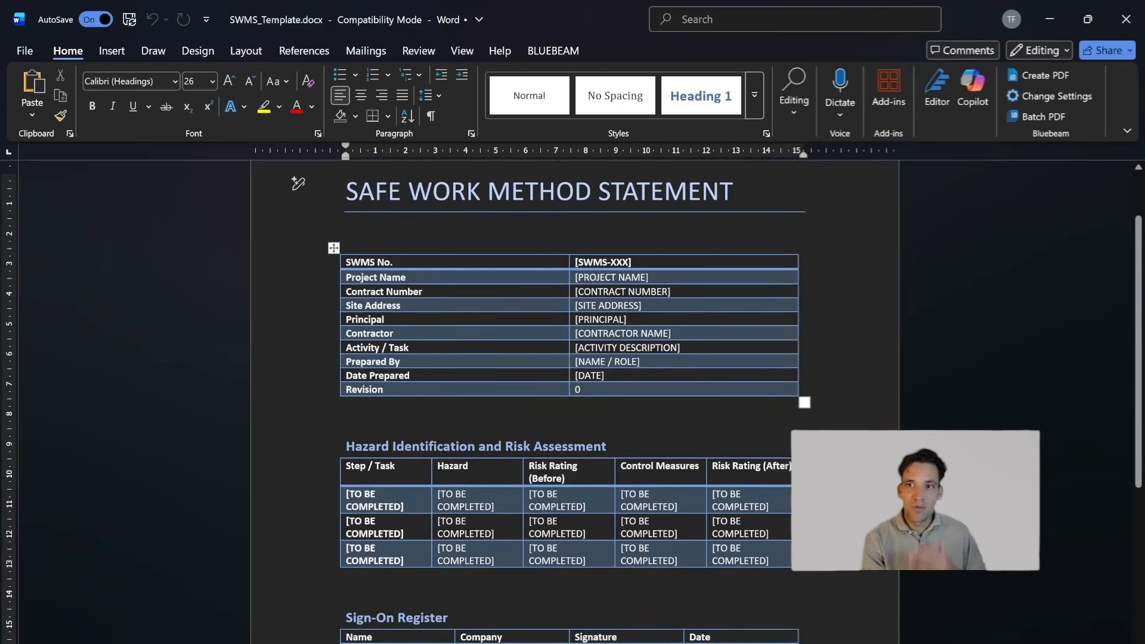
scroll(573, 399, down, 10)
scroll(573, 399, up, 12)
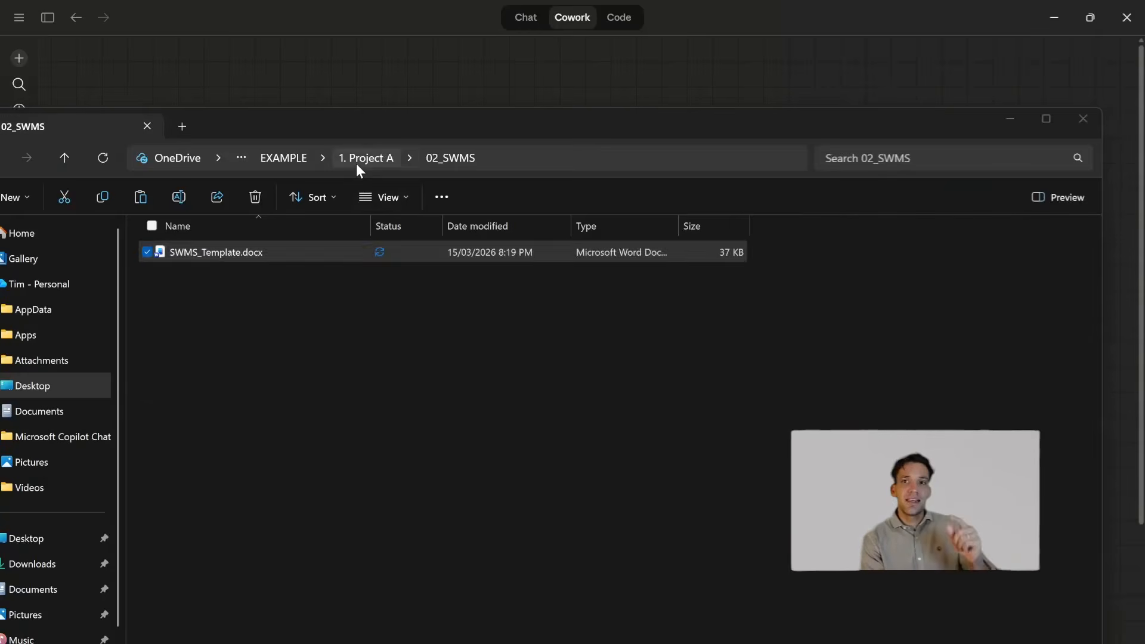
- Return to 1. Project A in File Explorer and open Project_Specification_Rev_B.docx from the 01_Head_Contract folder
click(356, 160)
double_click(245, 254)
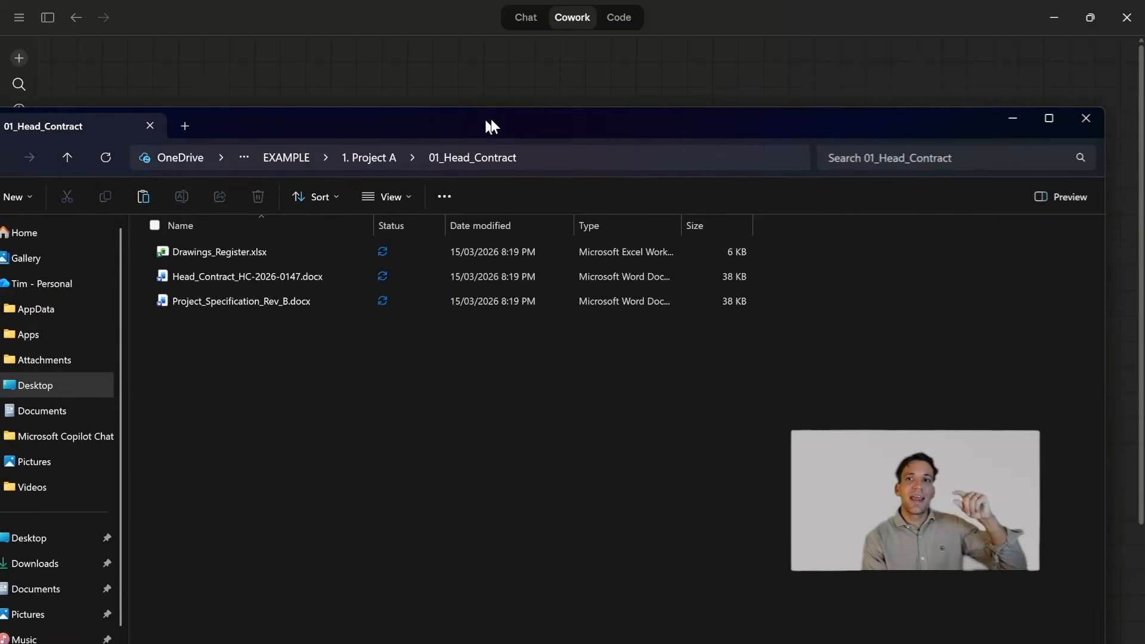
drag(491, 120, 541, 44)
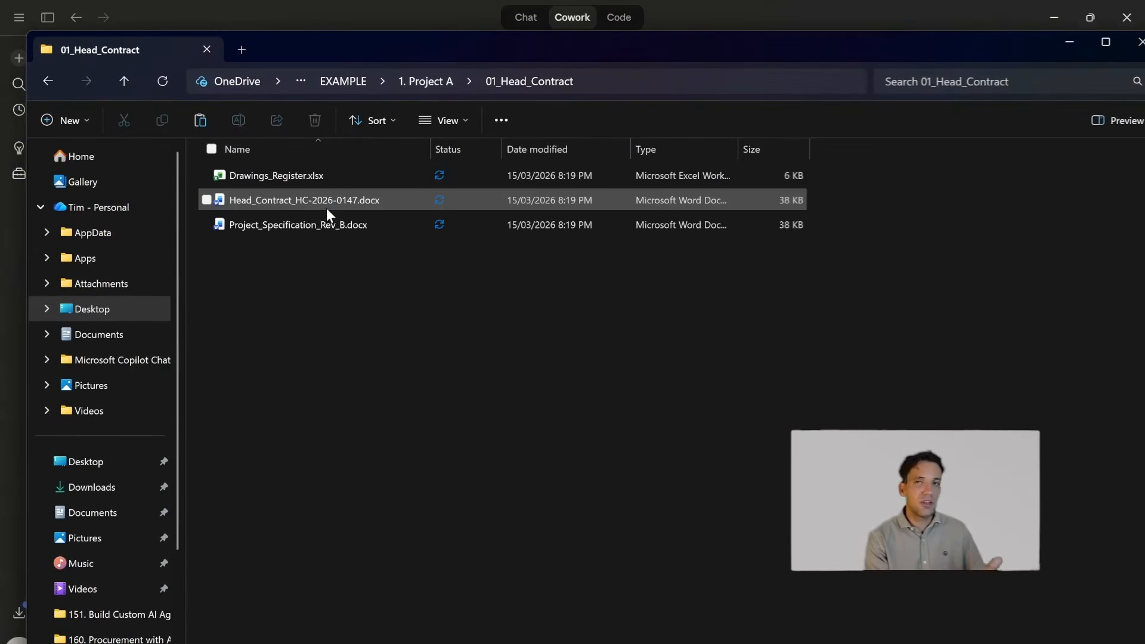
click(383, 226)
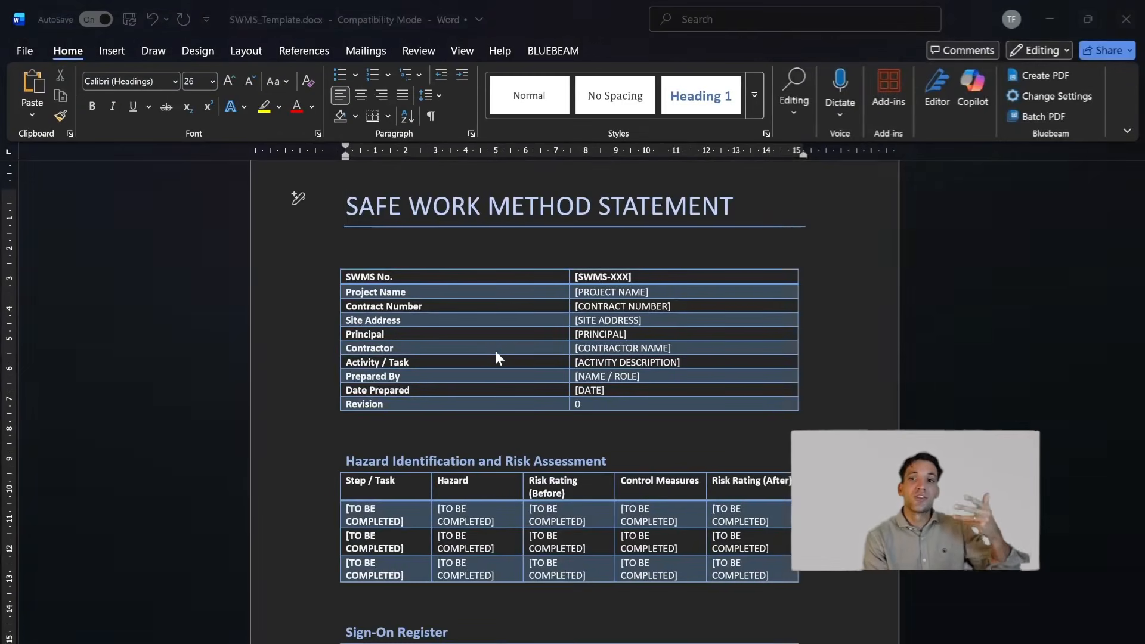
- Read through the project specification's sections, from general requirements to external works
scroll(572, 400, down, 3)
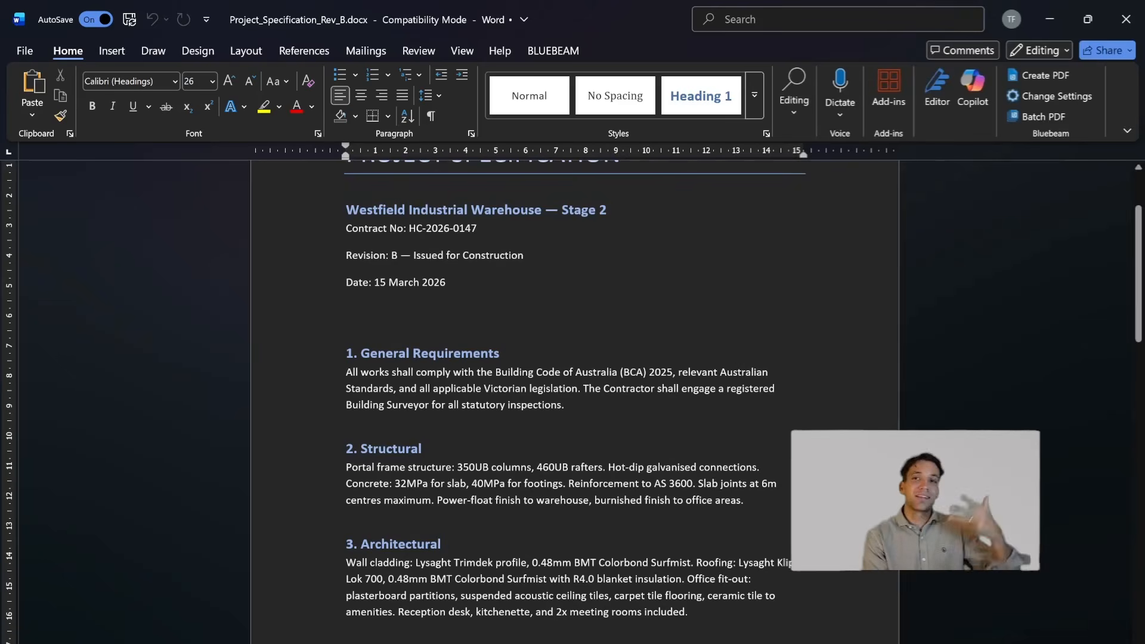
scroll(572, 400, down, 5)
scroll(573, 399, down, 4)
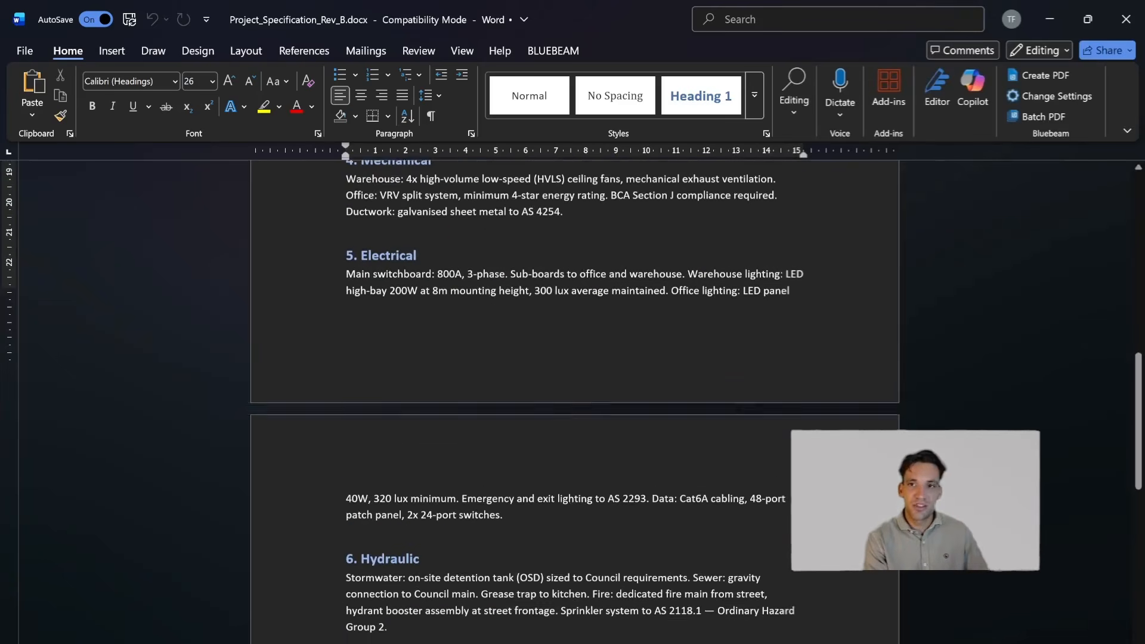
scroll(573, 399, down, 8)
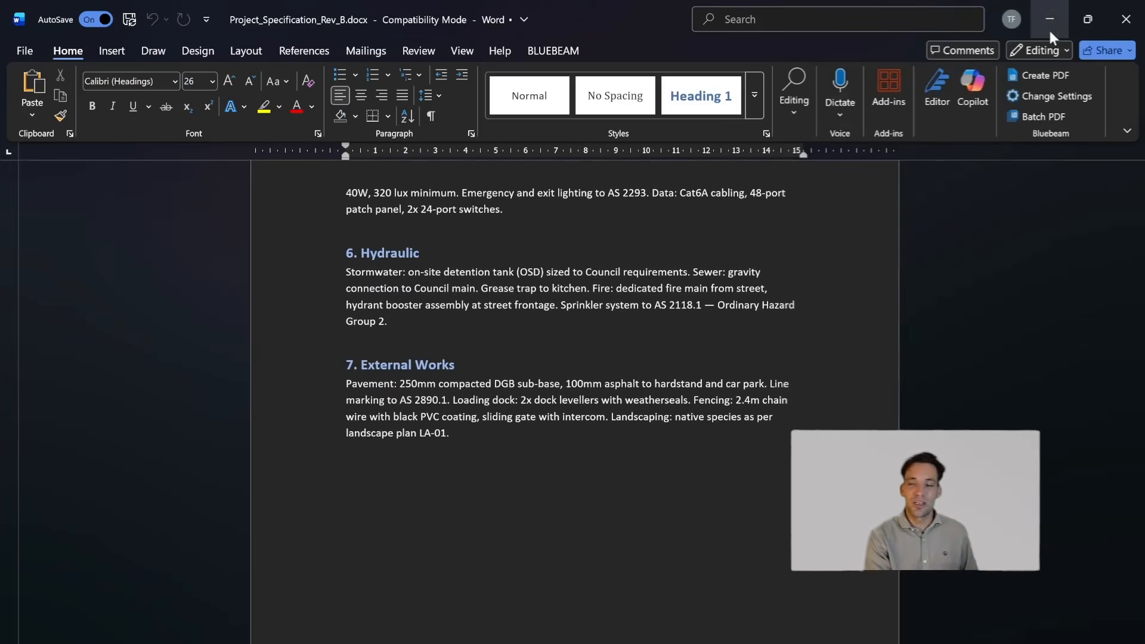
scroll(573, 400, up, 8)
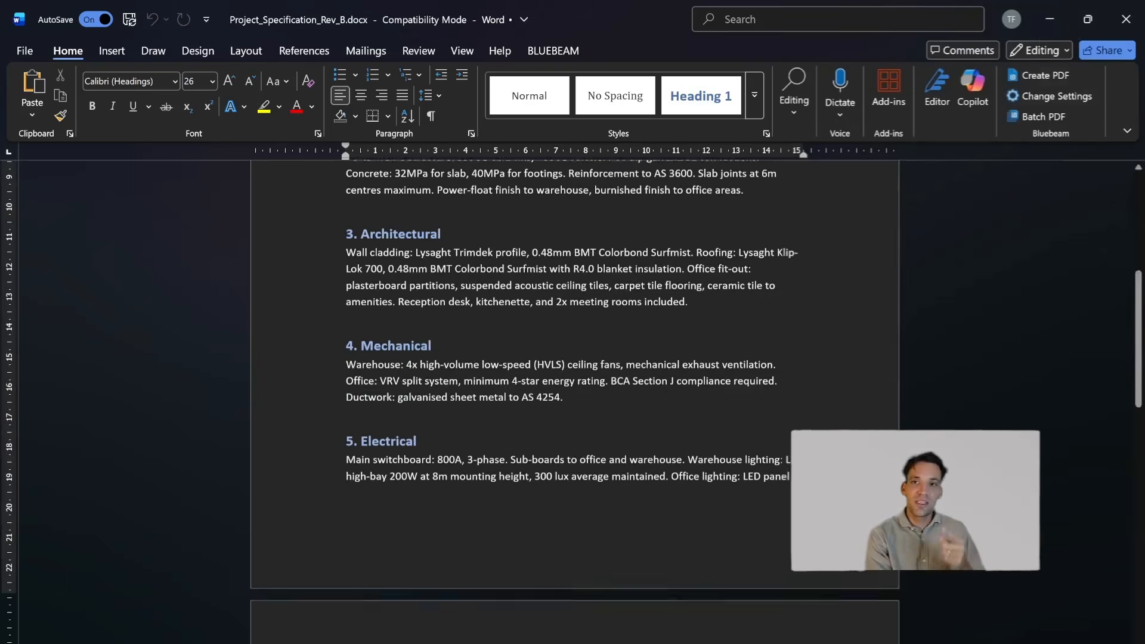
scroll(294, 256, up, 10)
scroll(294, 256, down, 8)
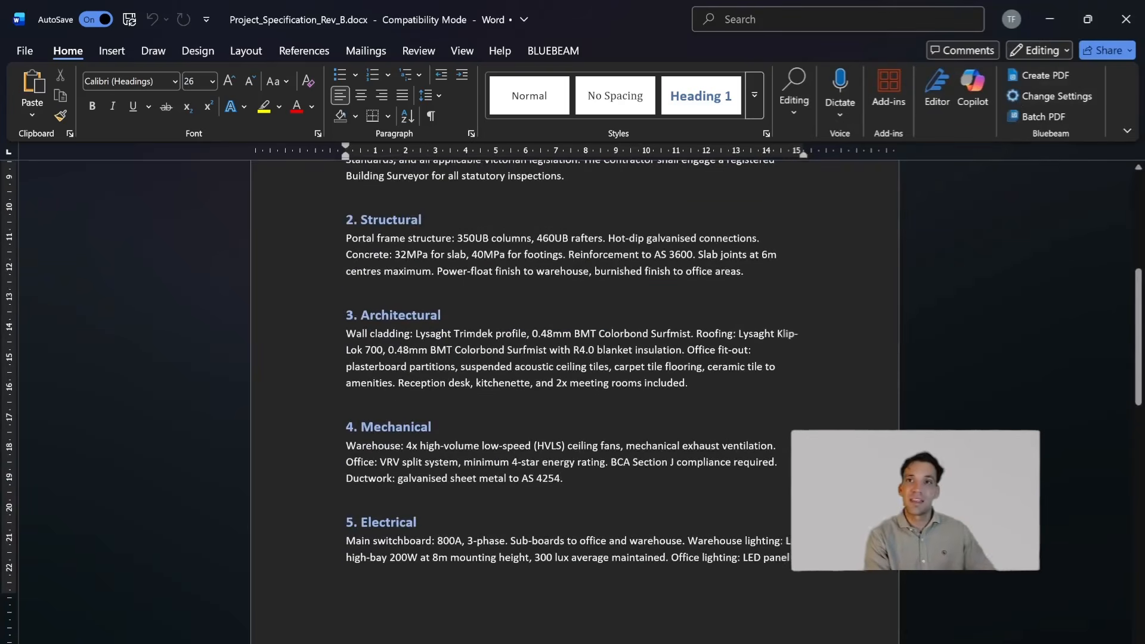
scroll(294, 256, down, 5)
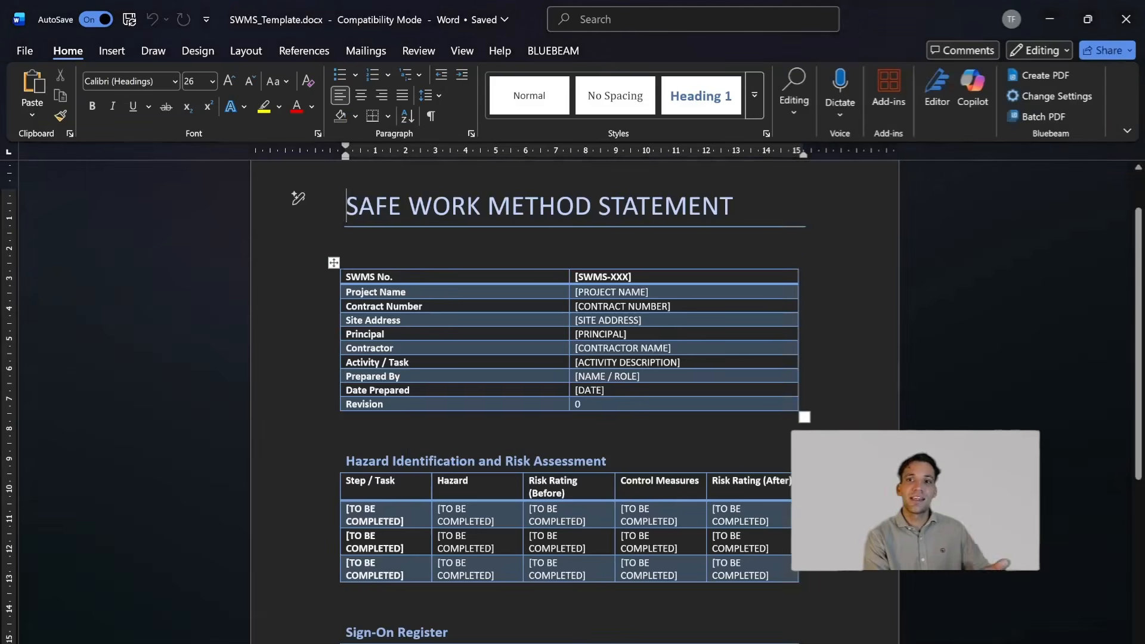
- Review the project detail placeholders in the SWMS template's header table, from contract number to prepared by
scroll(408, 267, down, 3)
scroll(408, 268, up, 2)
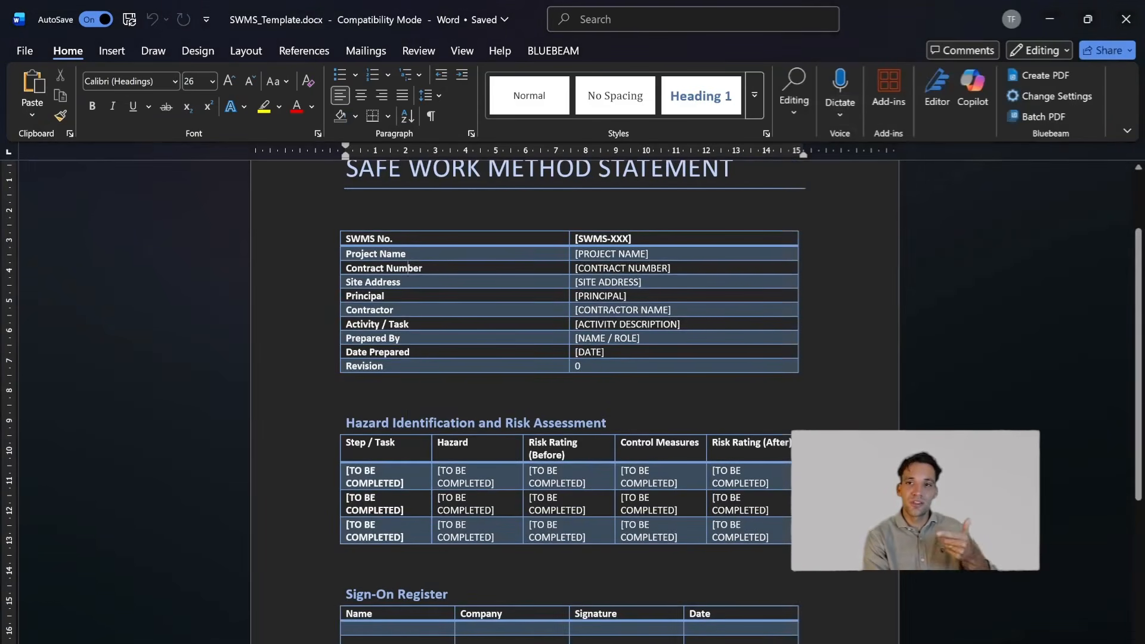
drag(408, 268, 686, 322)
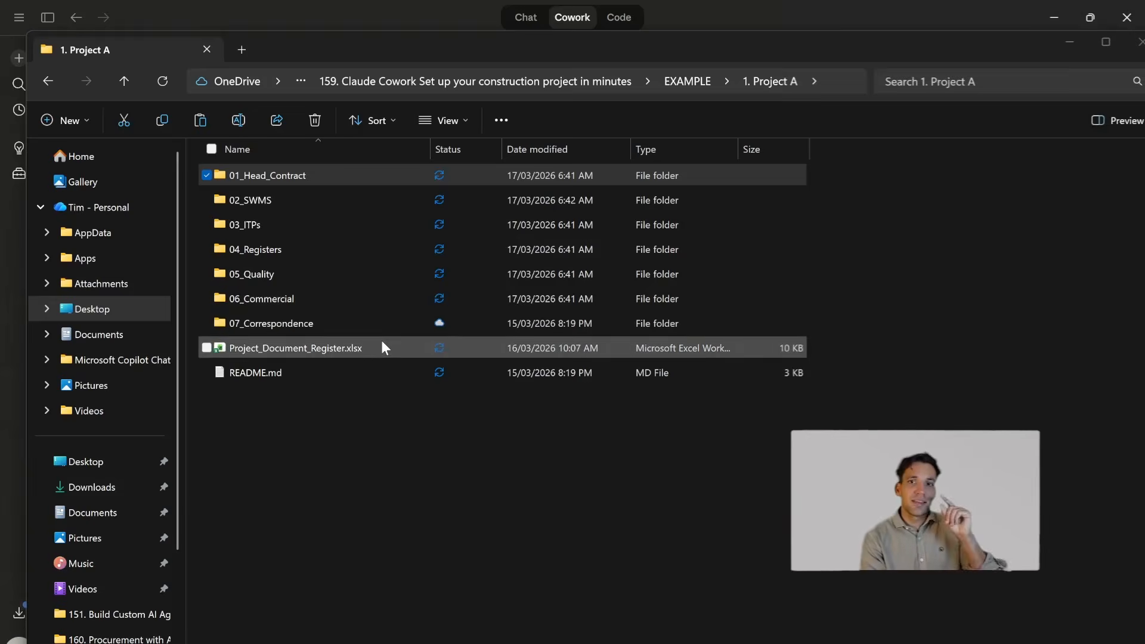
- Open Project_Document_Register.xlsx from the project folder and review its document title, type, folder location, revision and status columns
double_click(383, 344)
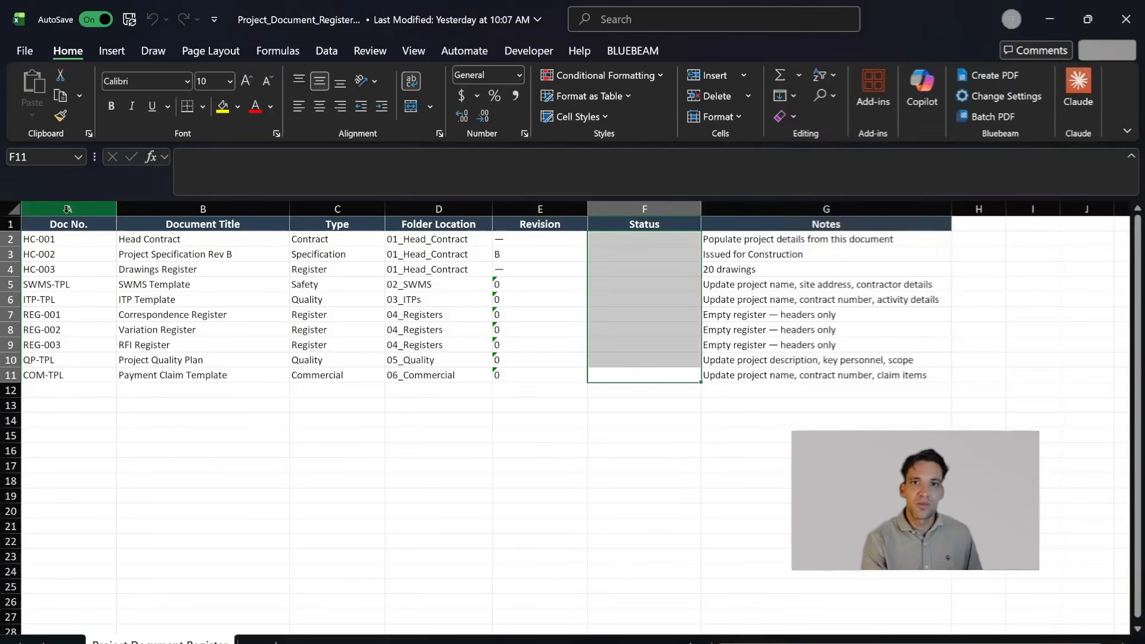
drag(60, 210, 334, 230)
click(454, 270)
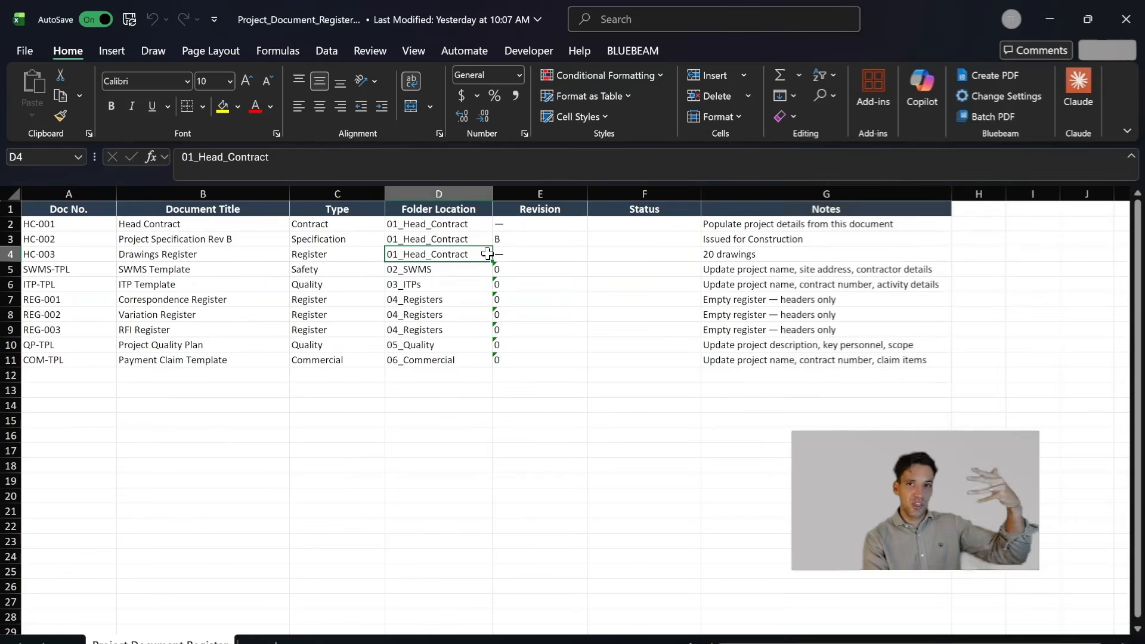
click(396, 228)
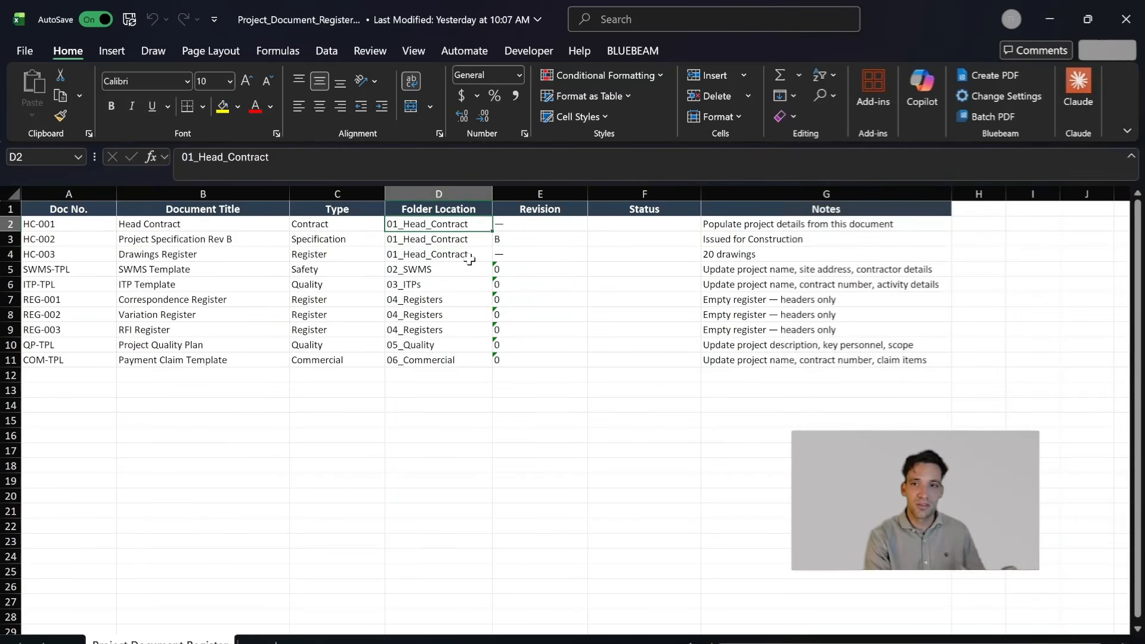
click(439, 299)
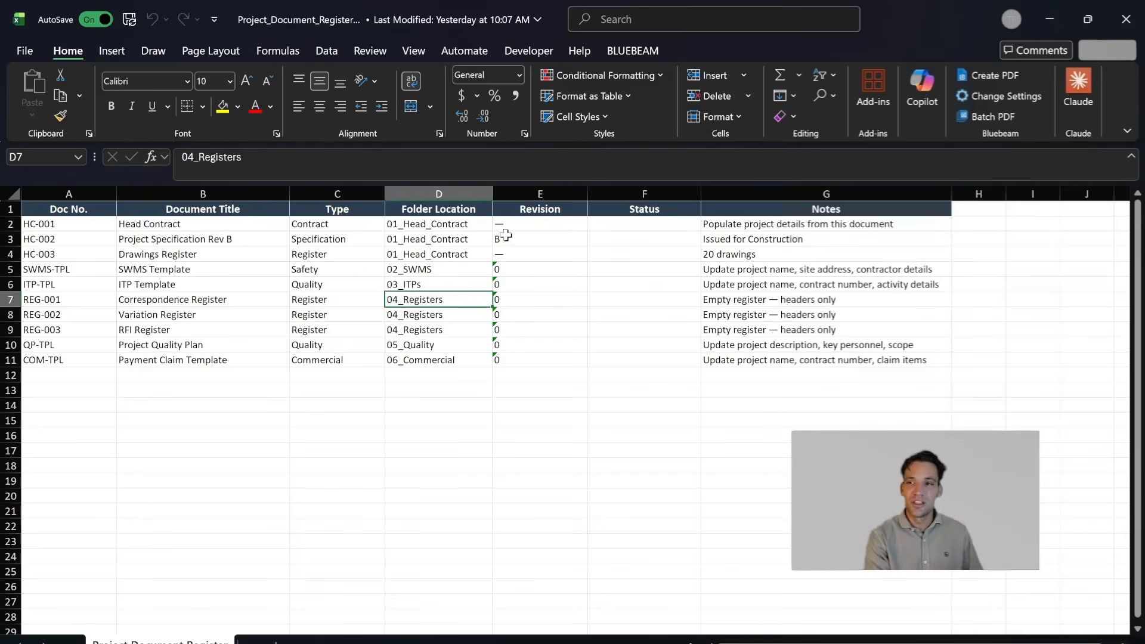
drag(509, 237, 524, 360)
drag(645, 315, 647, 328)
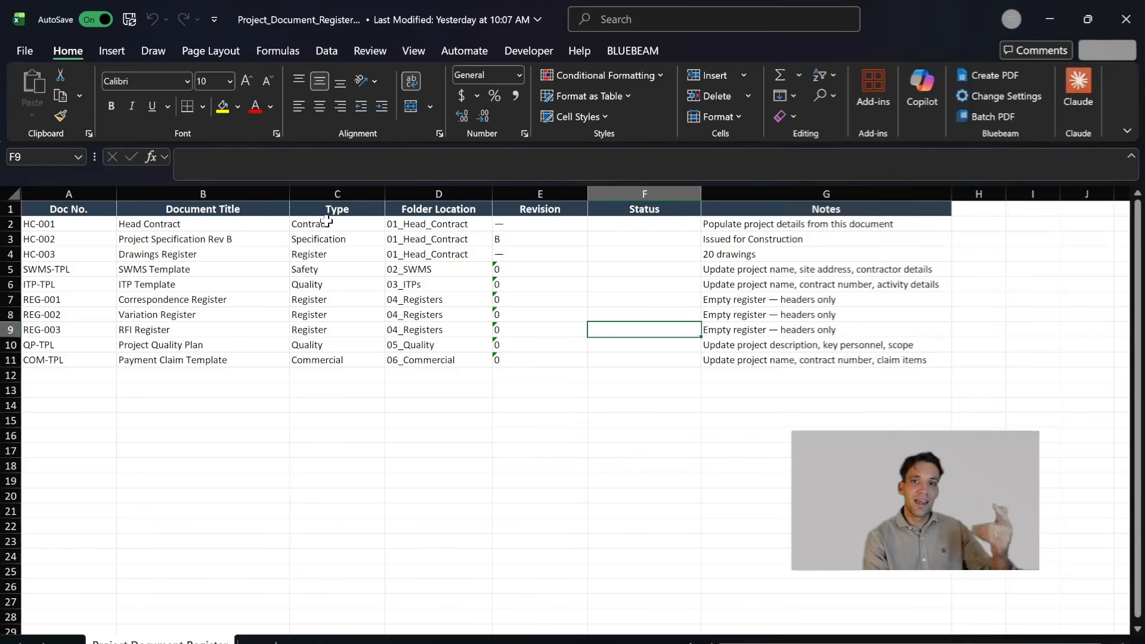
drag(328, 222, 345, 325)
click(417, 289)
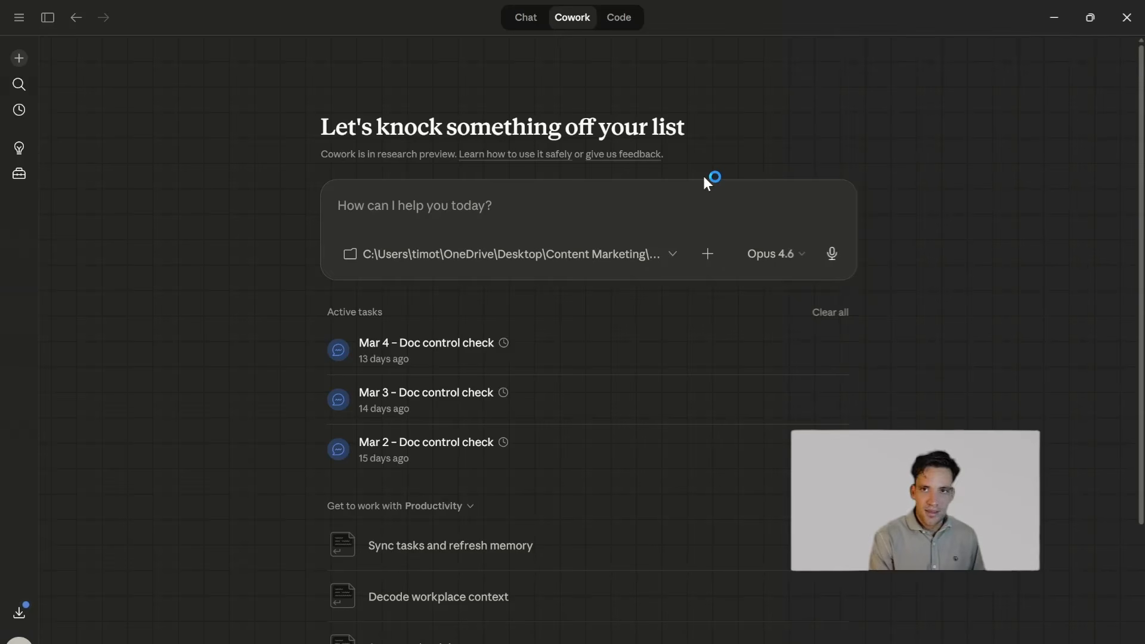
- In Claude Cowork, start a prompt with "you are going to help me set up all my project documents for my new construction project."
text(you are goi)
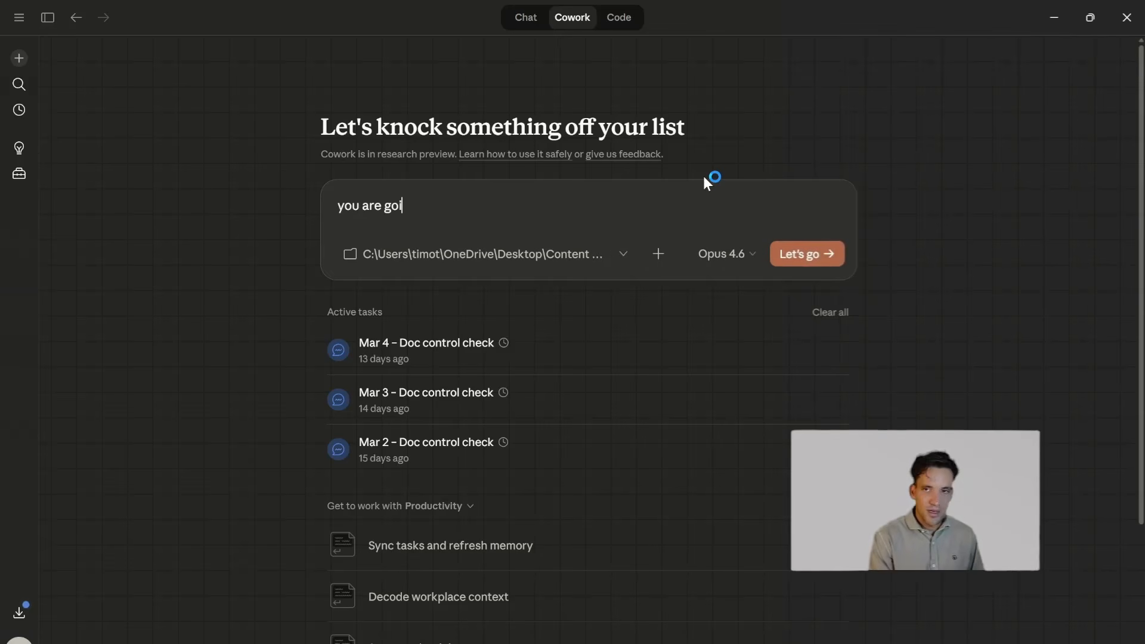
text(ng to help me set up)
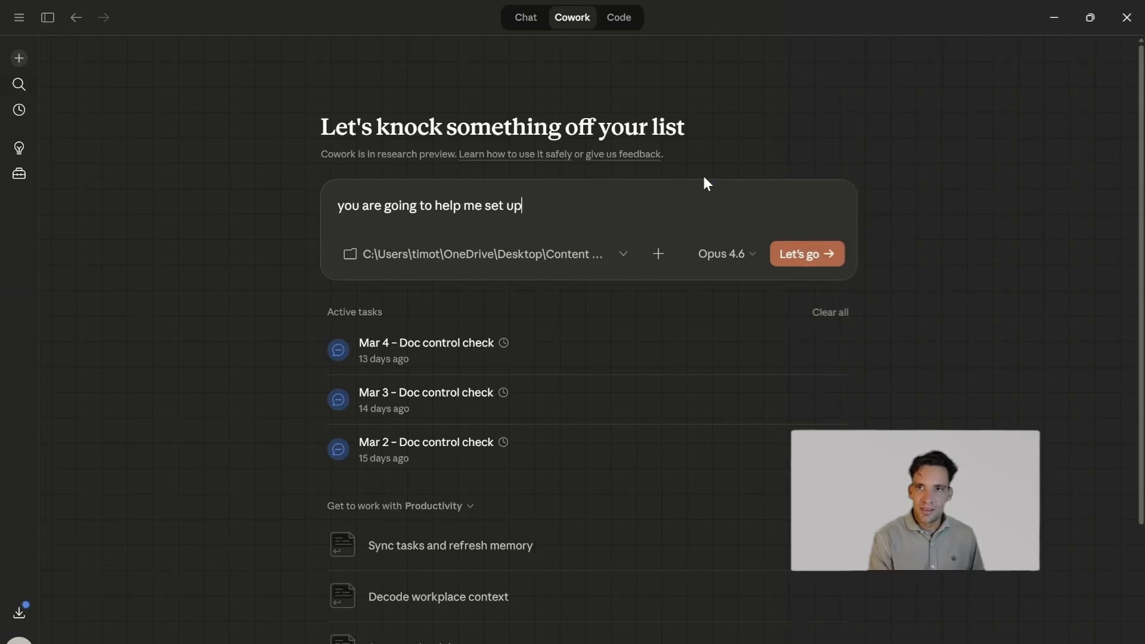
text( all my project docu)
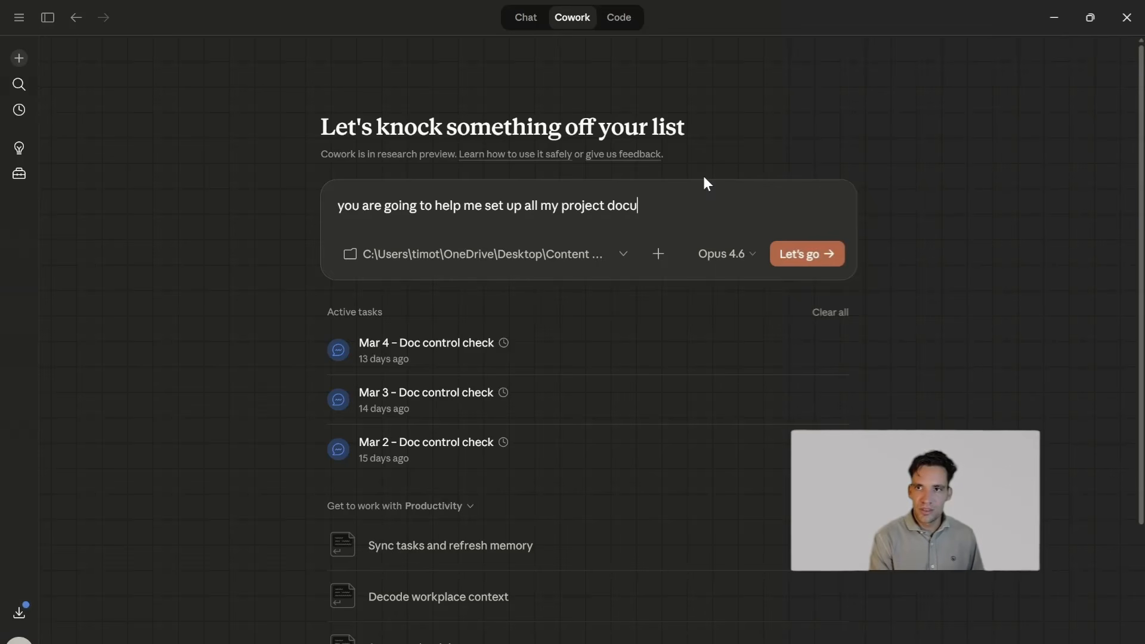
text(ments for my new constr)
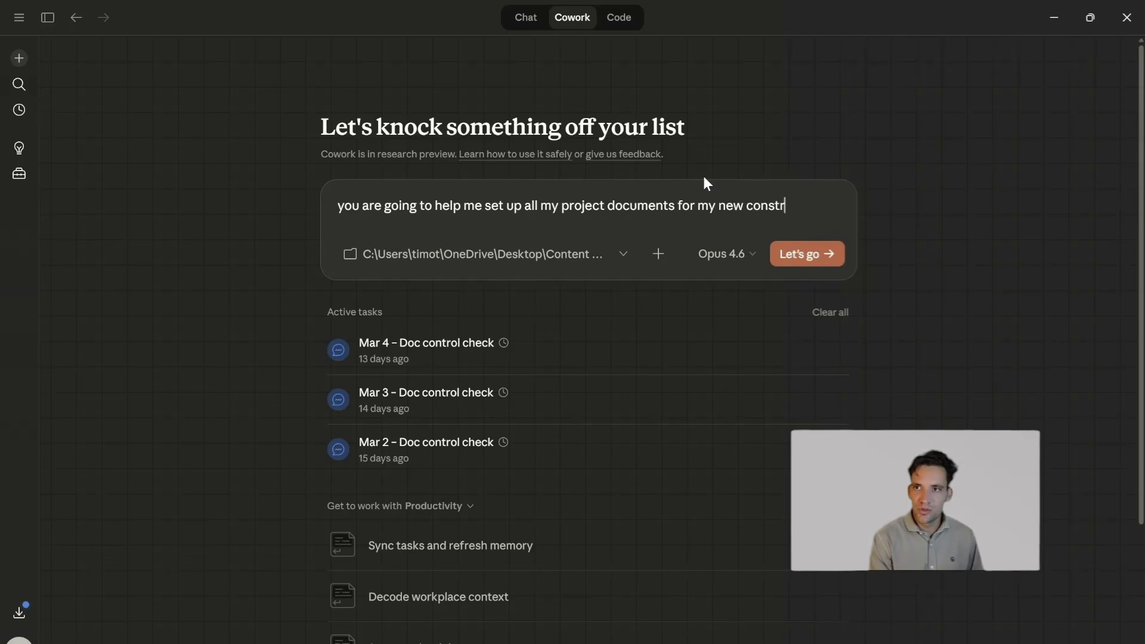
text(uction project.)
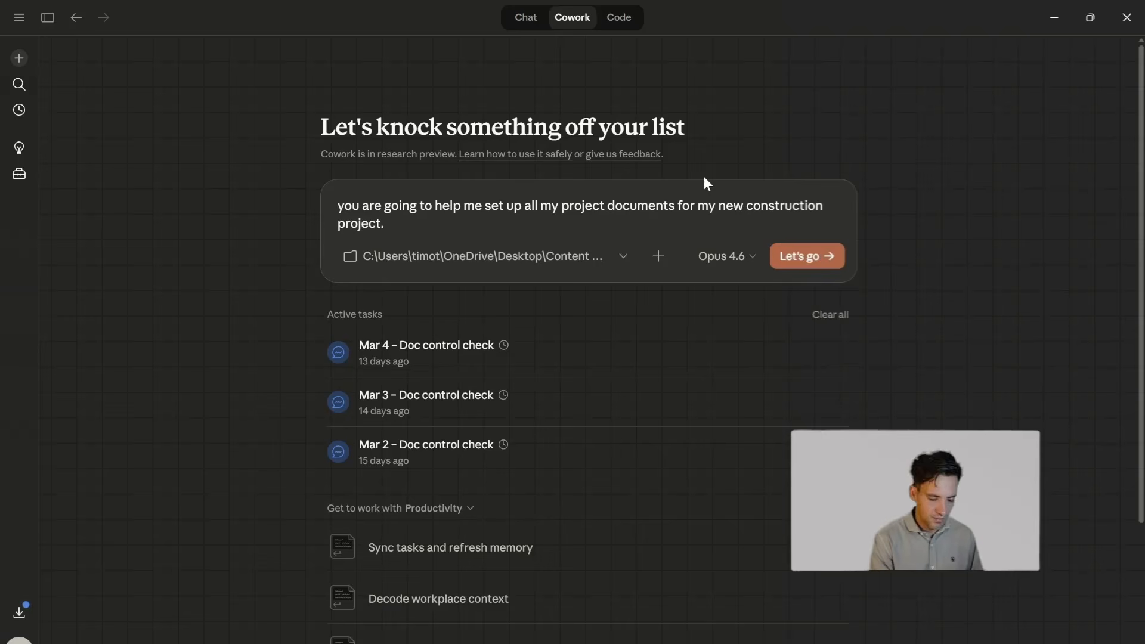
- Add a new line to the prompt reading "your task is to first go into the head-contract folder"
key(shift+Return)
text(your task is )
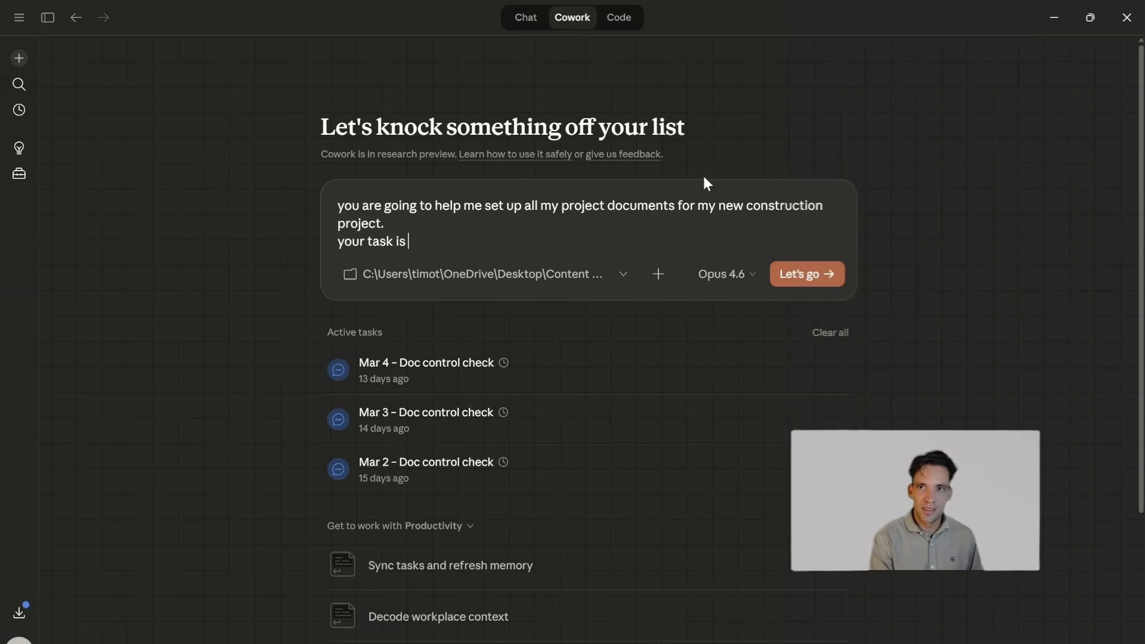
text(to first go into the )
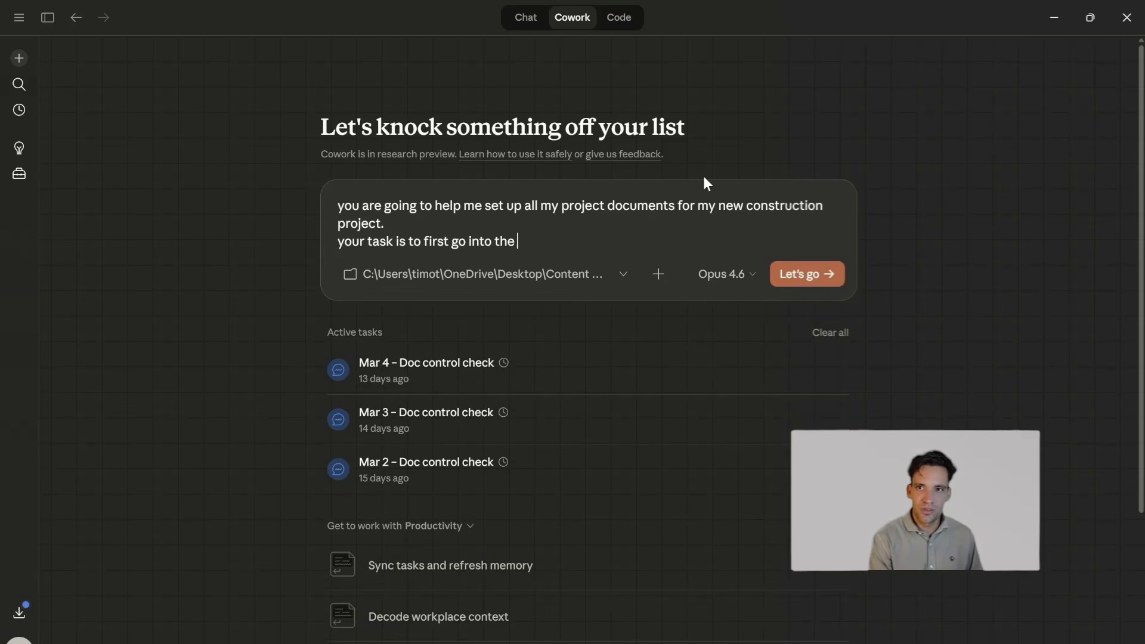
text(ehad-co)
key(BackSpace)
key(BackSpace)
key(BackSpace)
key(BackSpace)
key(BackSpace)
key(BackSpace)
key(BackSpace)
text(head-)
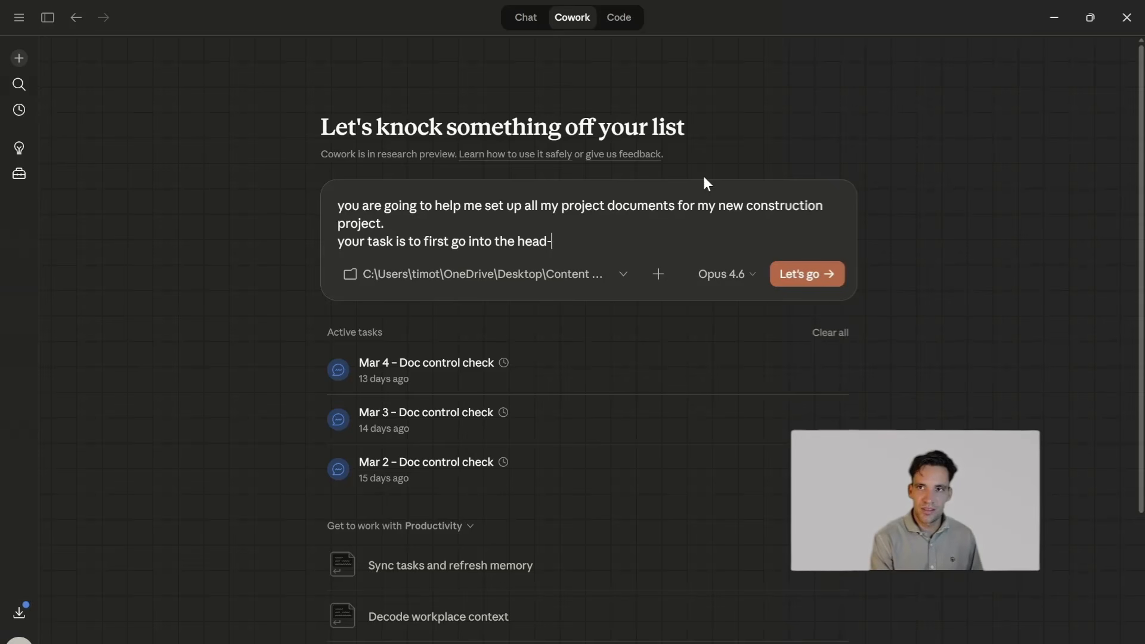
text(contract folder)
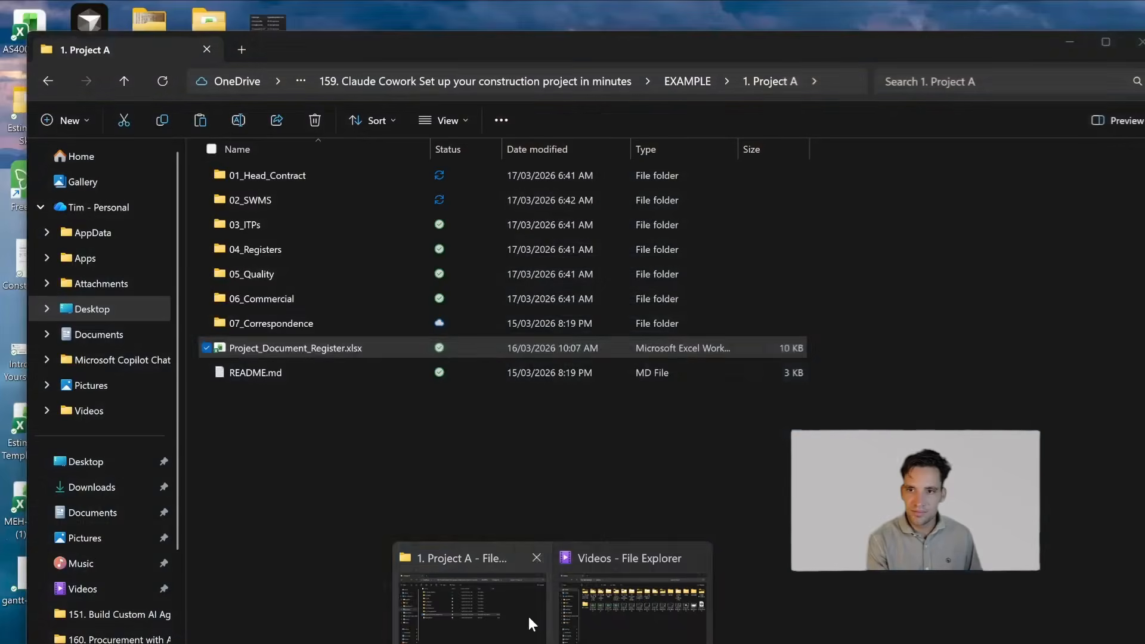
- Check the 01_Head_Contract folder of 1. Project A in File Explorer and return to Claude Cowork
click(529, 617)
double_click(304, 170)
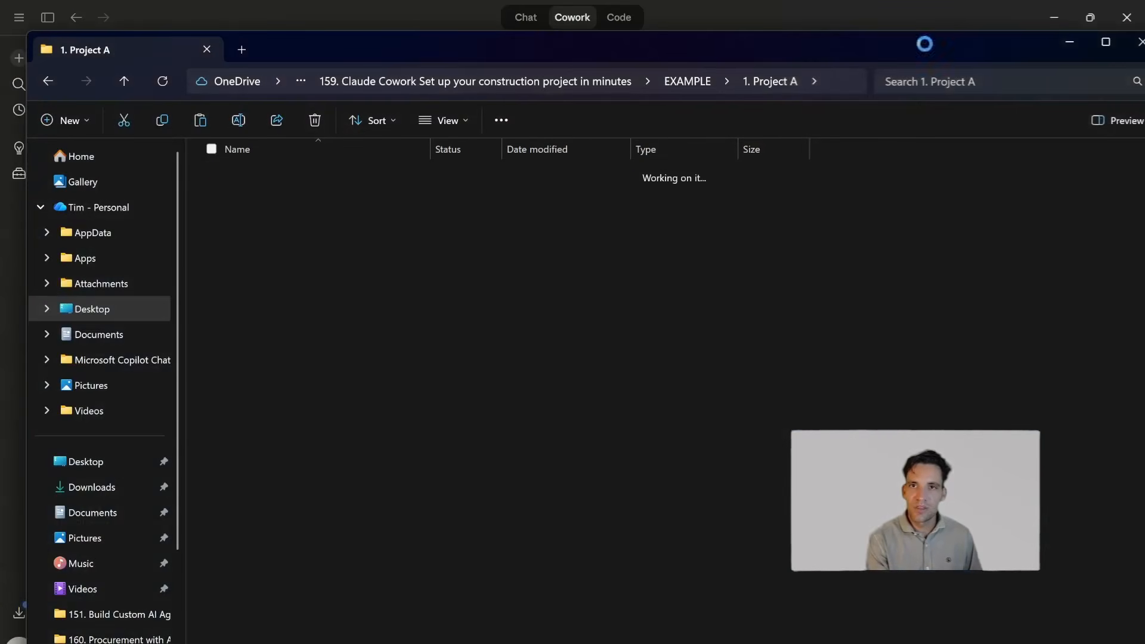
click(1070, 42)
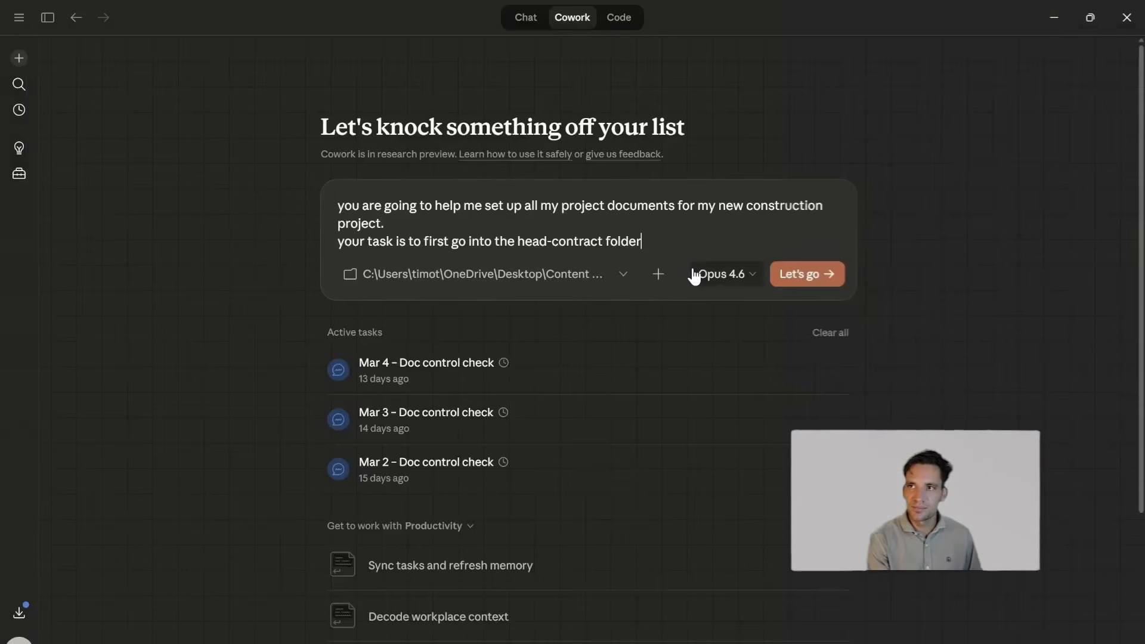
- Continue the prompt with "and understand the project scope. Go through the documents and create a comprehensive list of all project requirements"
text(and unders)
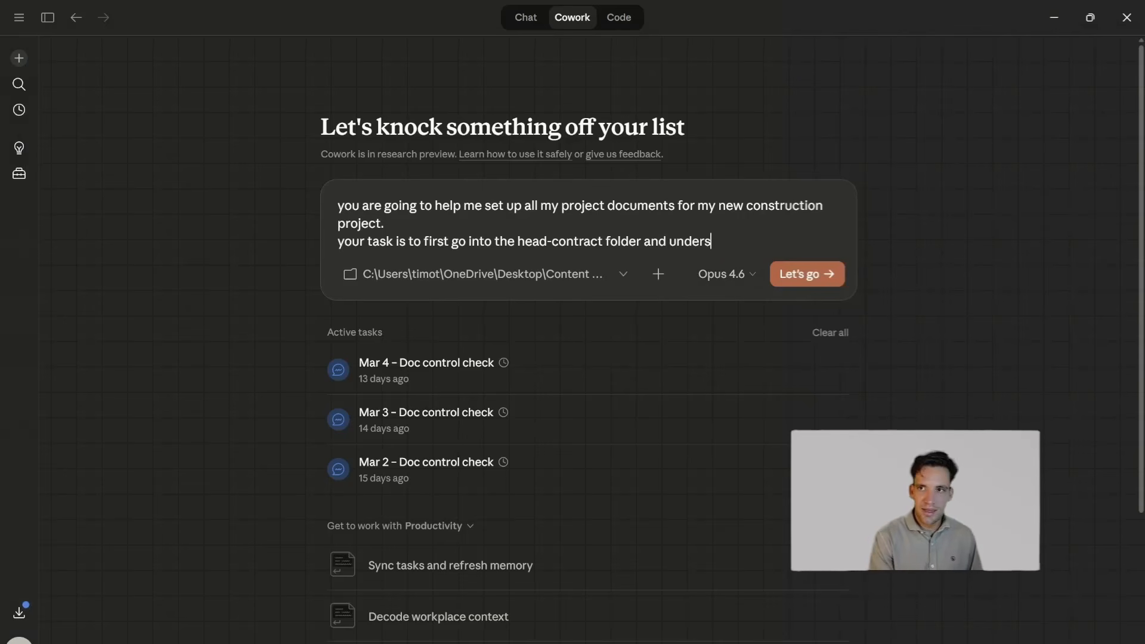
text(tand the project scope. )
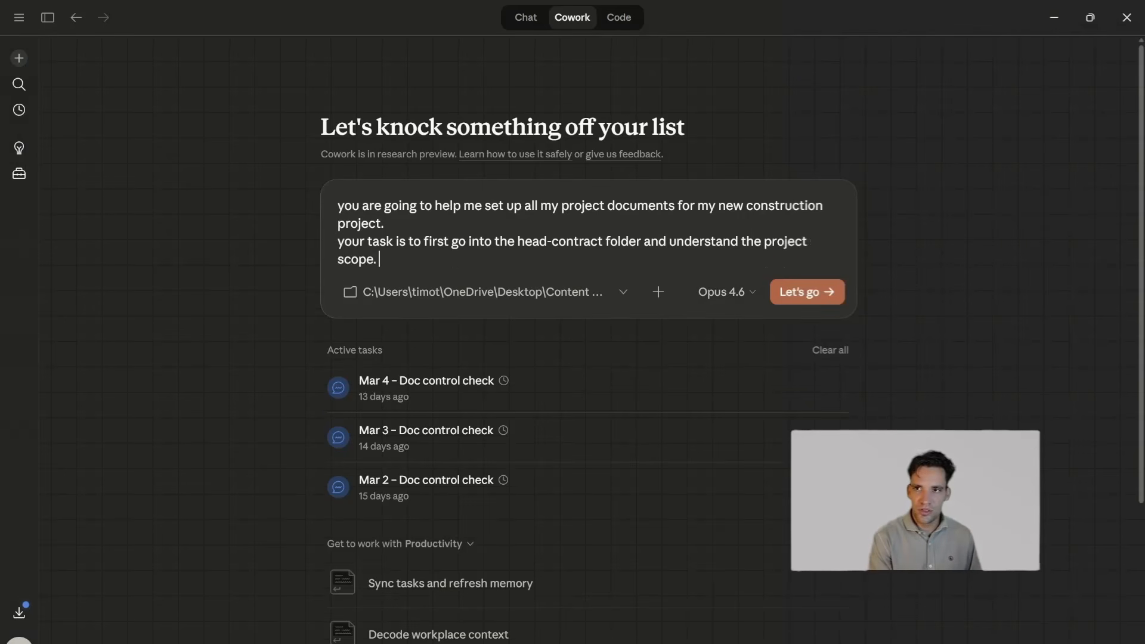
text(Go through the documents)
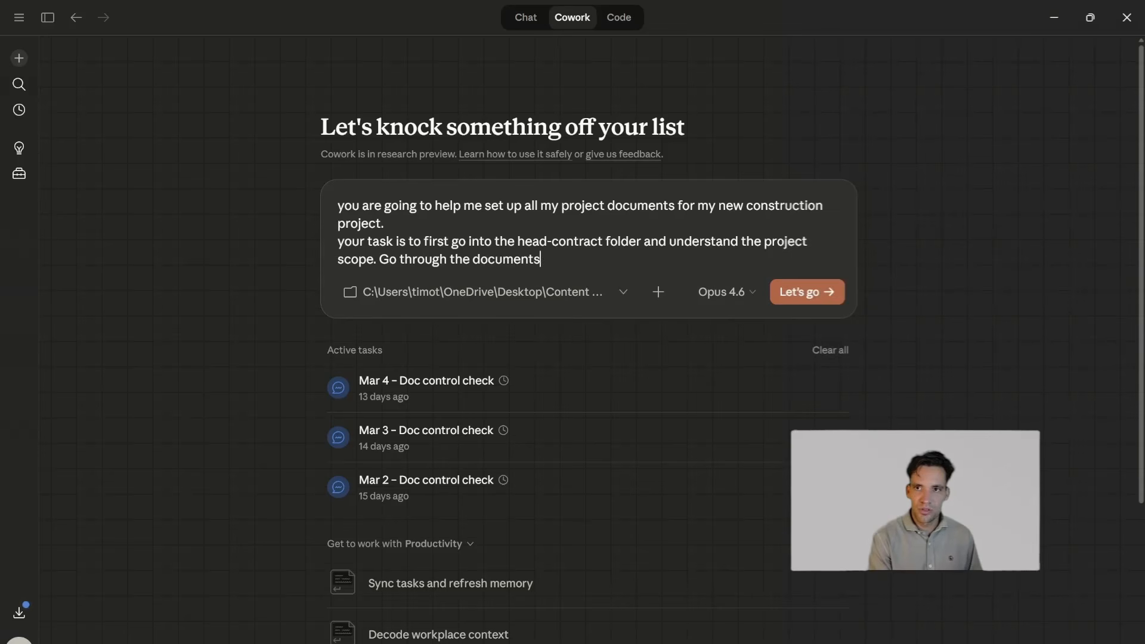
text( and create a comprehens)
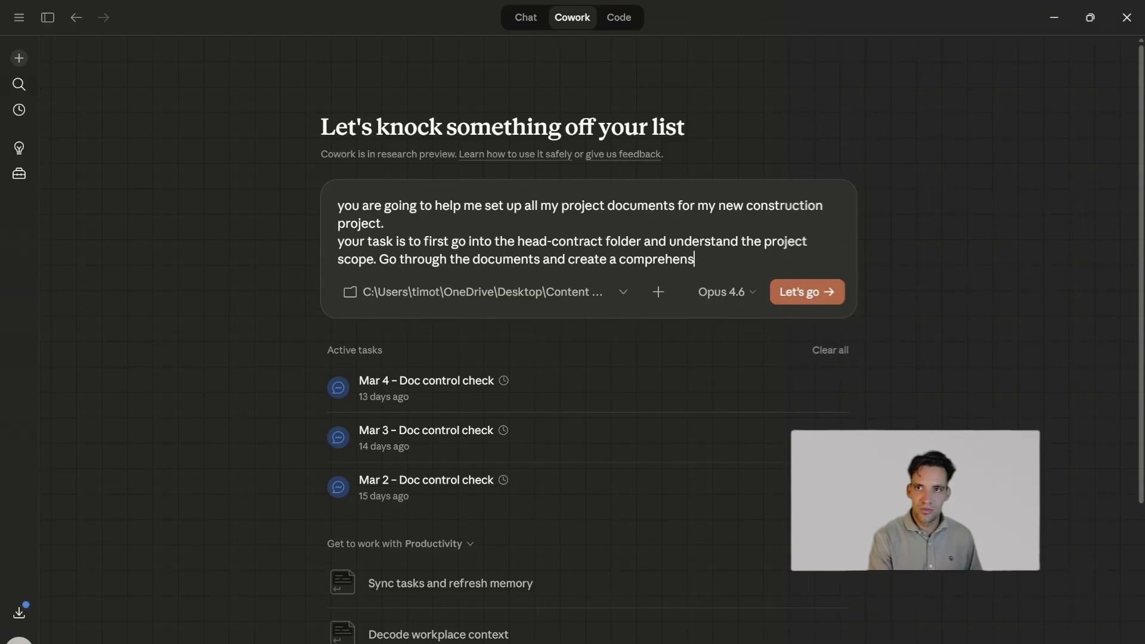
text(ive list of all pro)
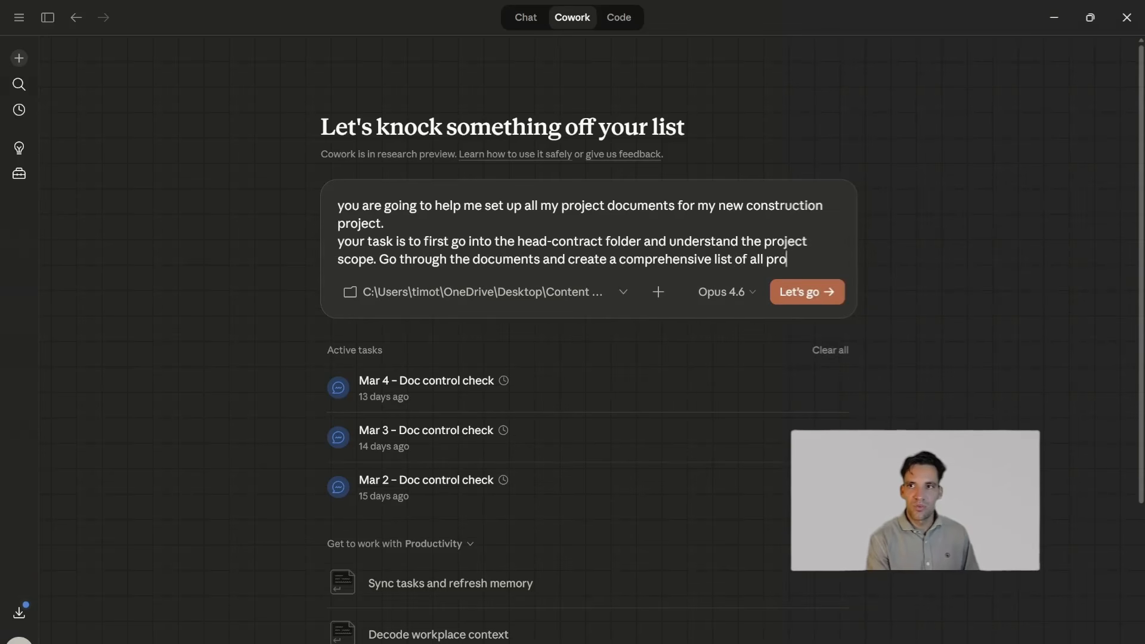
text(ject requirements)
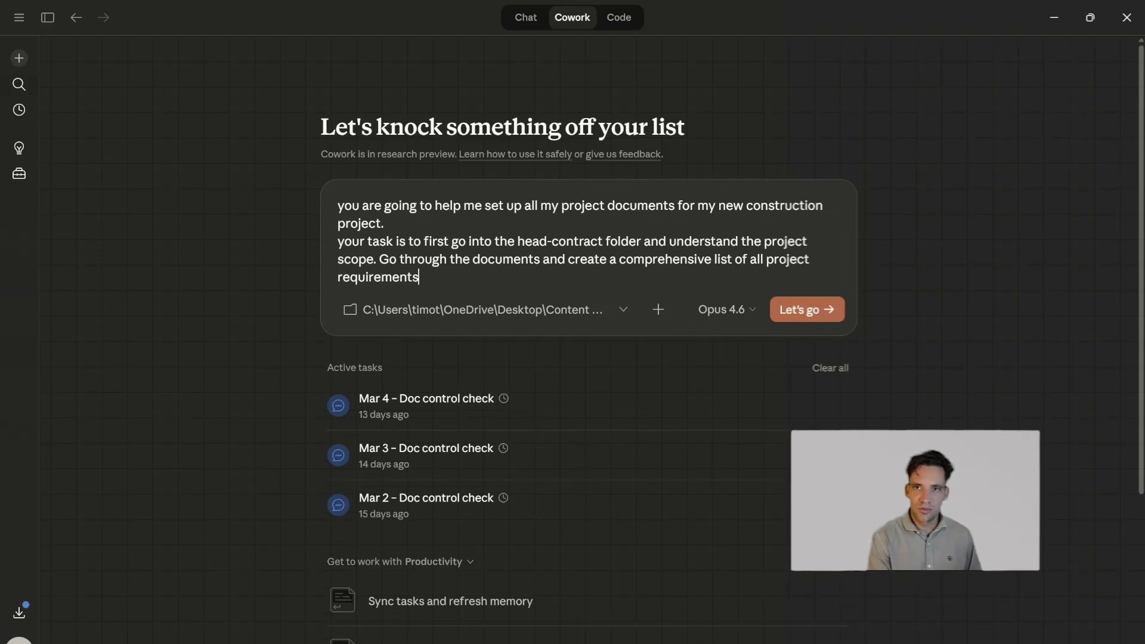
text(, what is you)
- Complete the prompt with ", what is our scope. store this in a markdown file" and submit it
key(BackSpace)
key(BackSpace)
key(BackSpace)
text(our scope. store this in a markdown file)
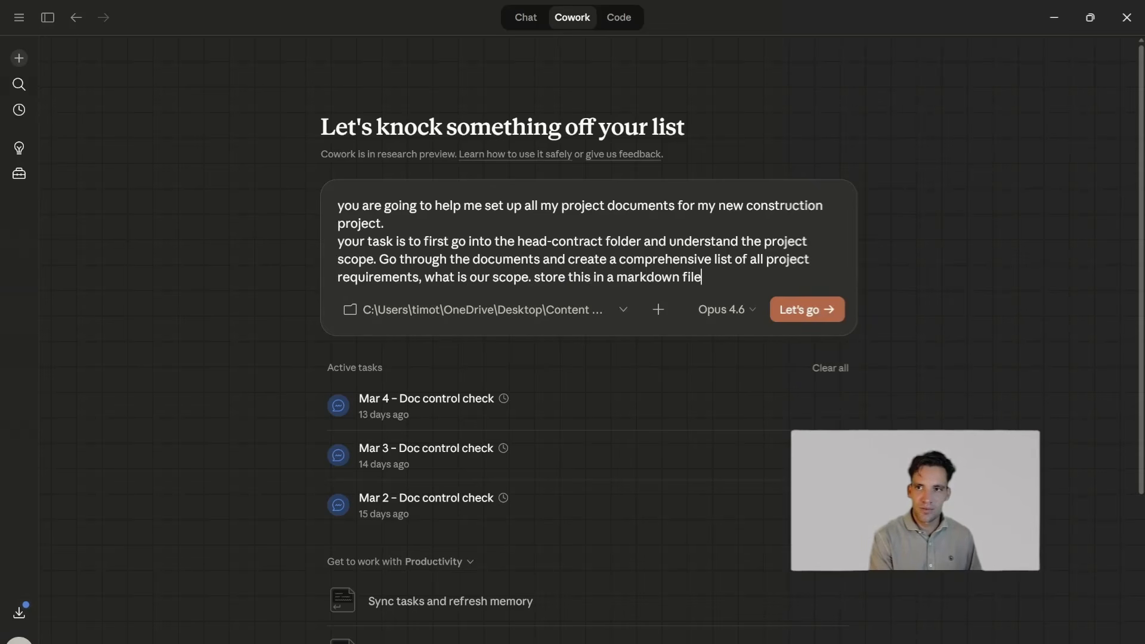
key(Return)
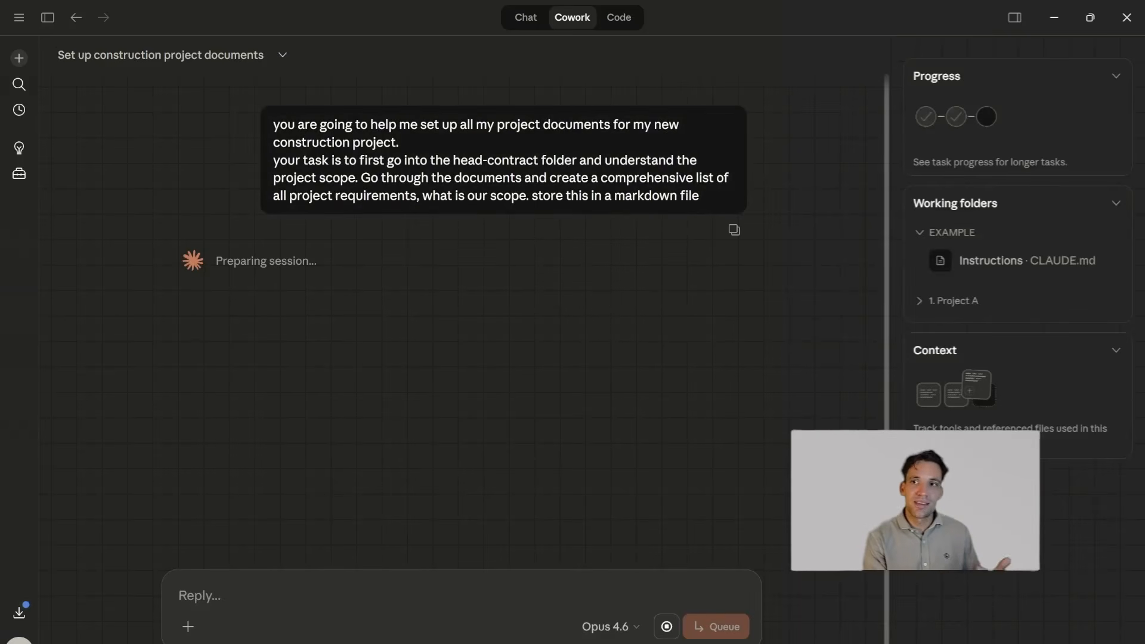
- Reread the markdown file request at the end of the submitted prompt
drag(615, 196, 666, 210)
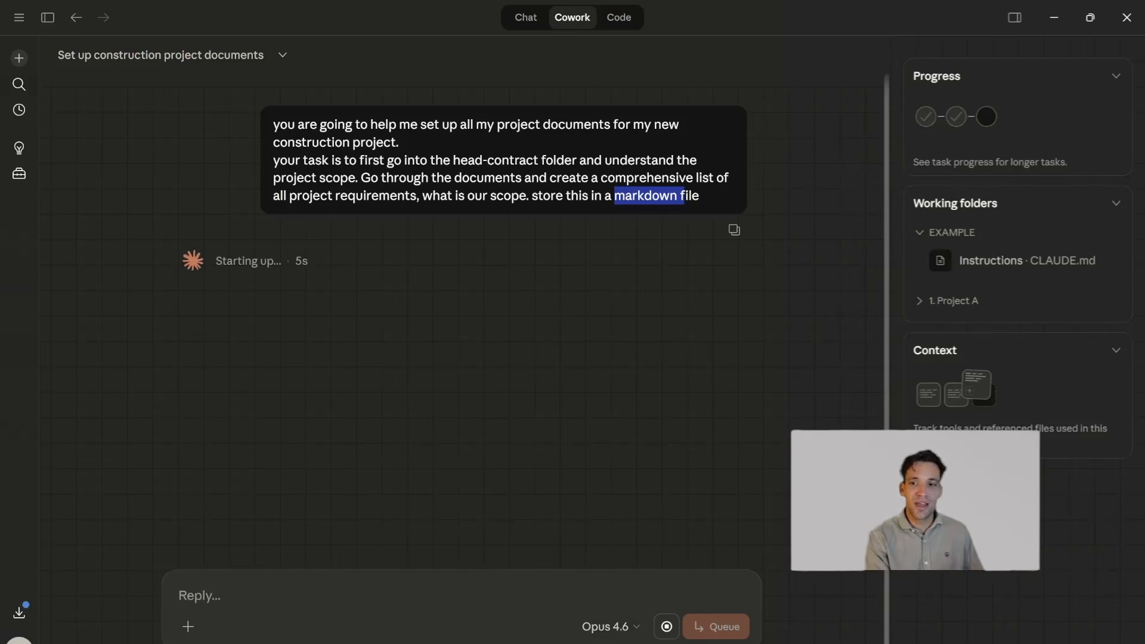
click(666, 296)
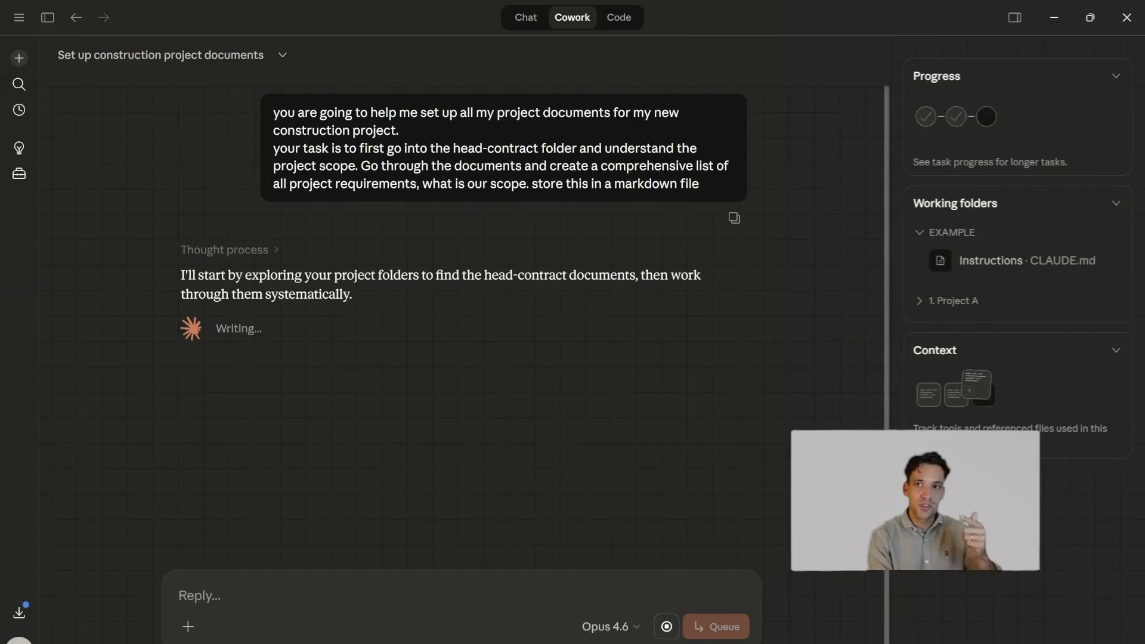
drag(615, 183, 659, 183)
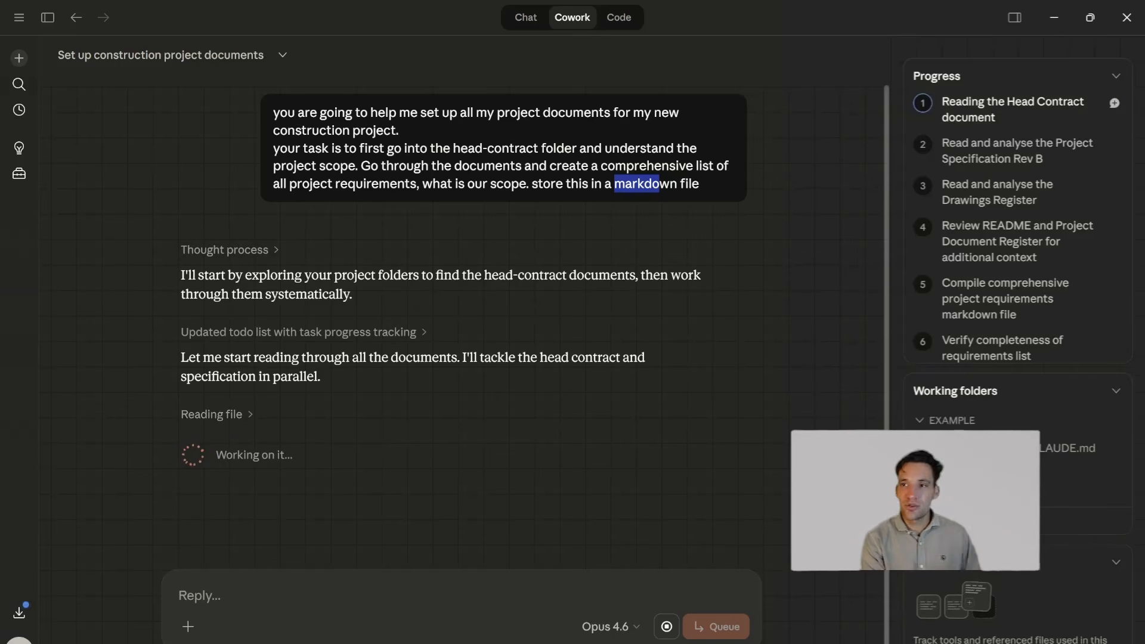
- Review the planned tasks in Cowork's progress list, from reading the head contract to compiling the requirements markdown file
drag(949, 101, 963, 151)
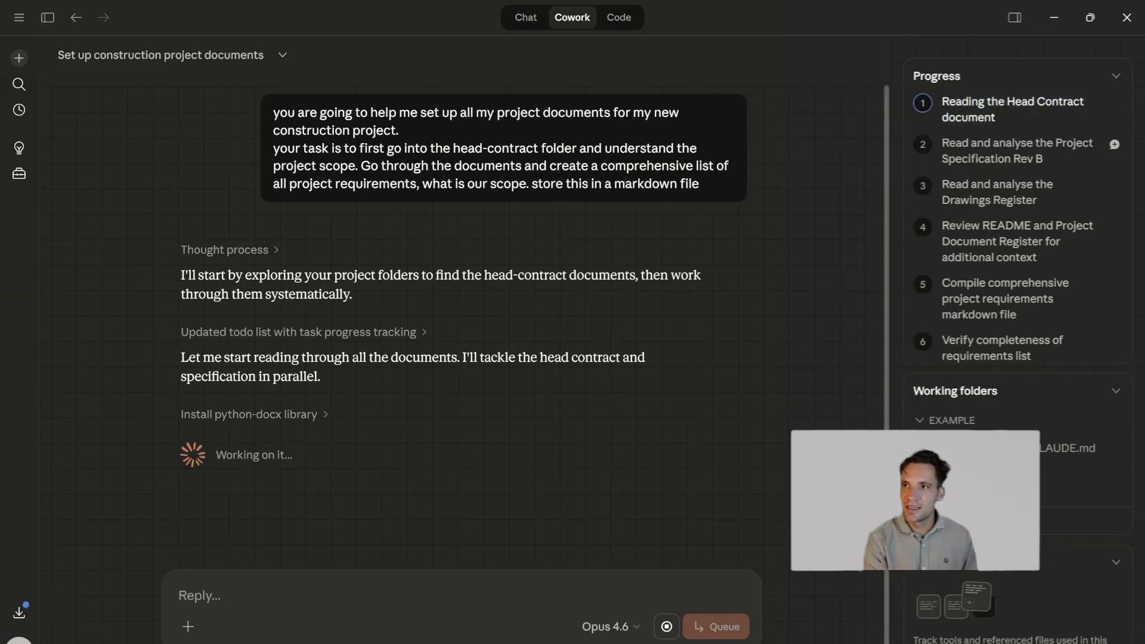
drag(948, 185, 1000, 210)
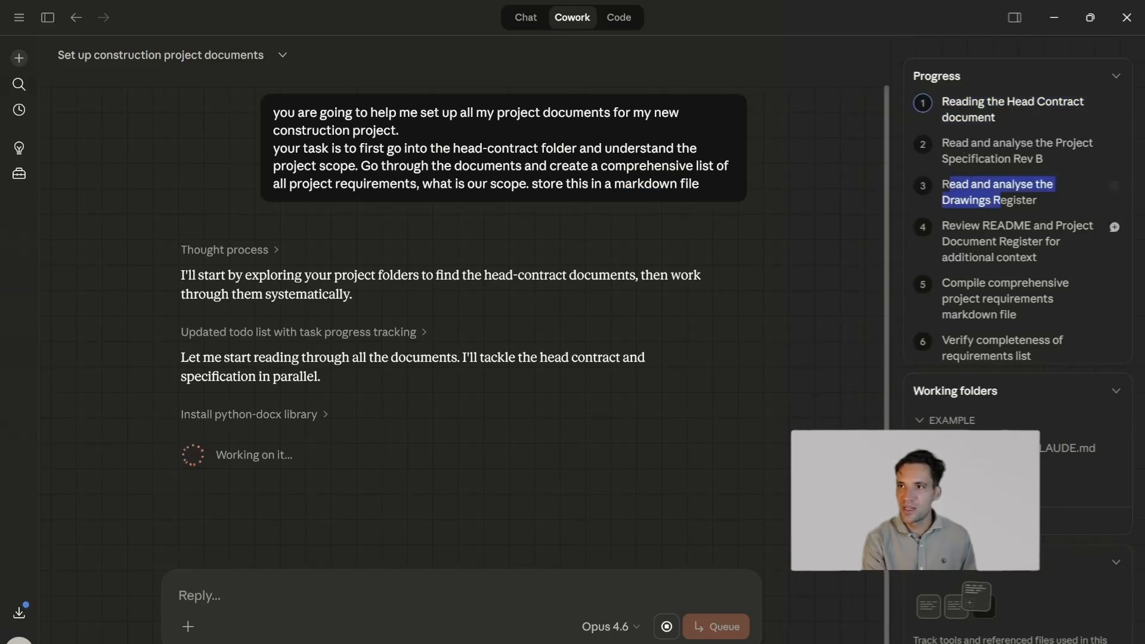
click(944, 231)
drag(942, 234, 991, 227)
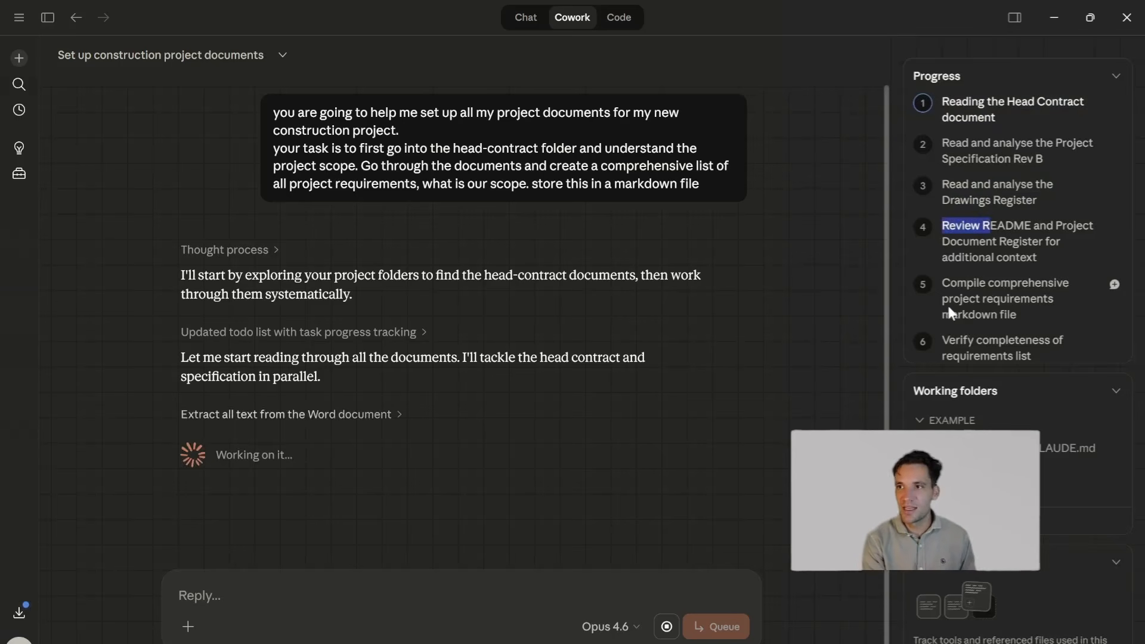
drag(943, 283, 978, 327)
click(977, 328)
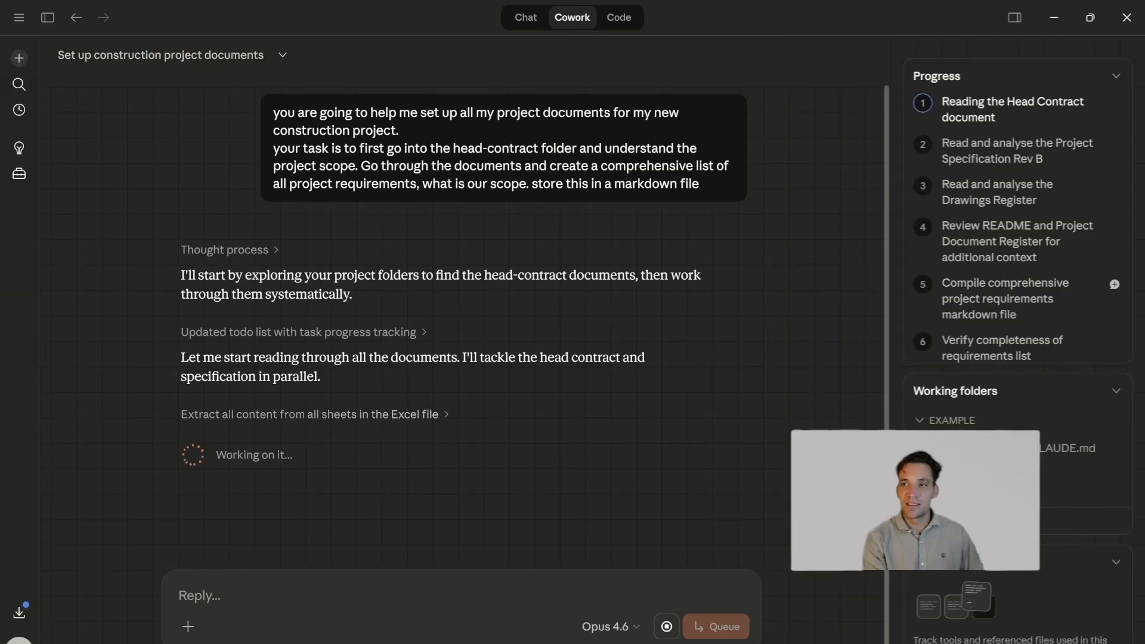
drag(957, 283, 993, 299)
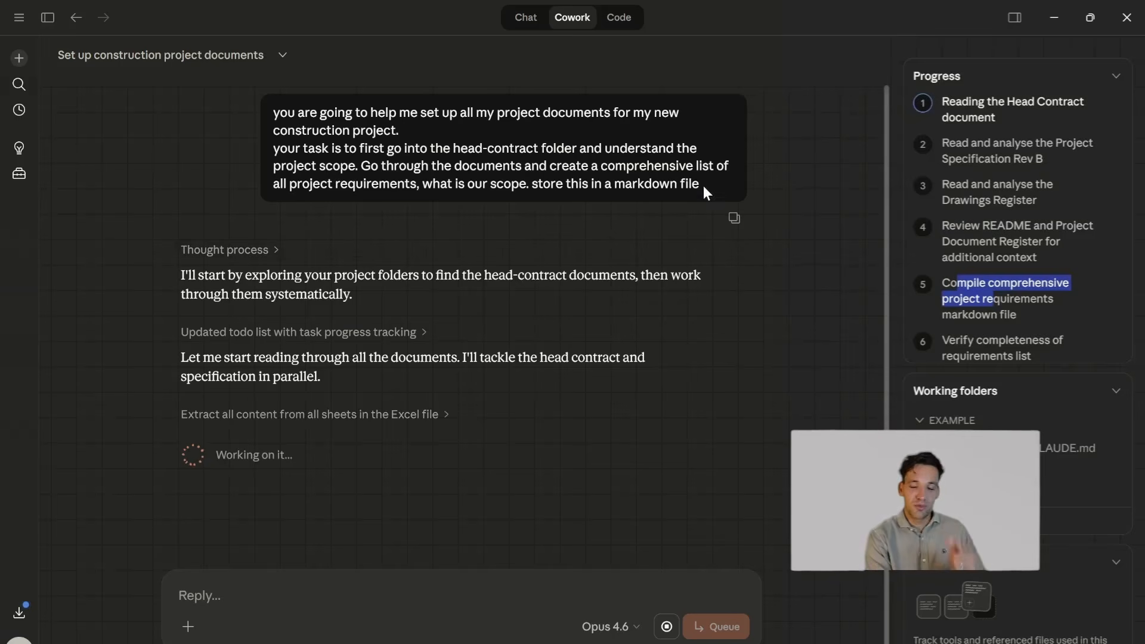
- Review the submitted prompt and Cowork's replies while the project requirements file is being written
drag(692, 185, 507, 208)
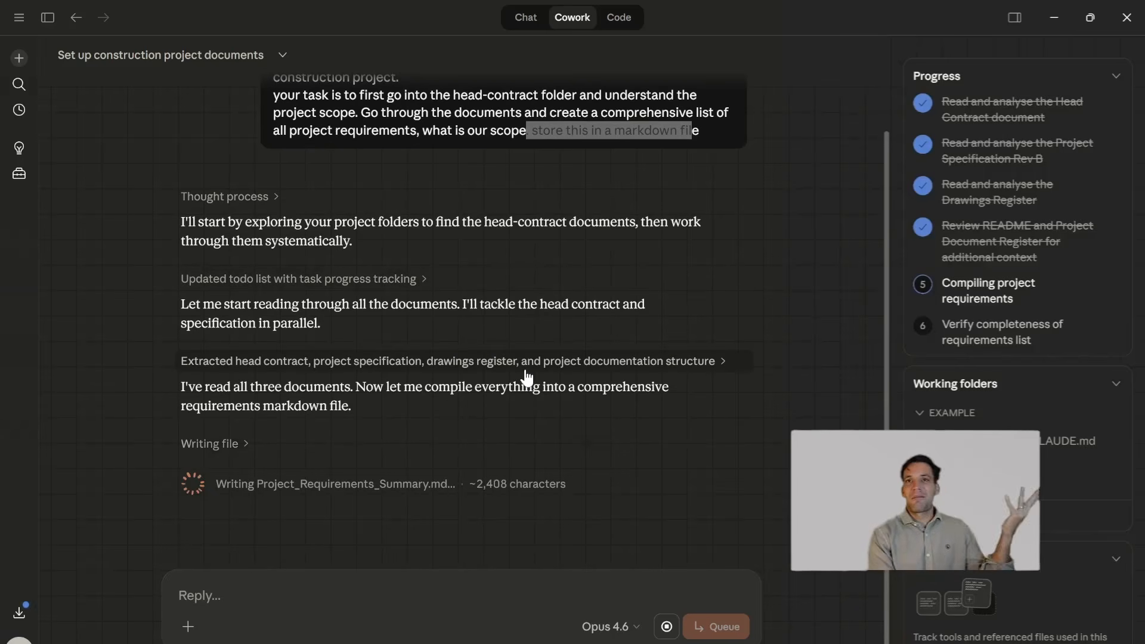
scroll(481, 258, up, 2)
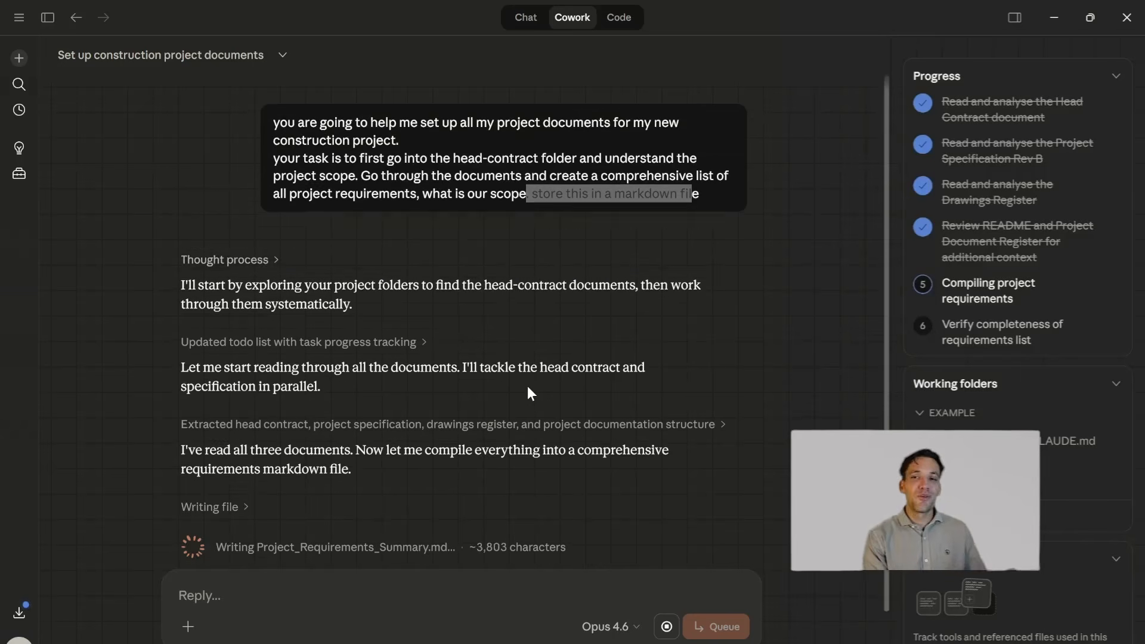
scroll(528, 385, down, 2)
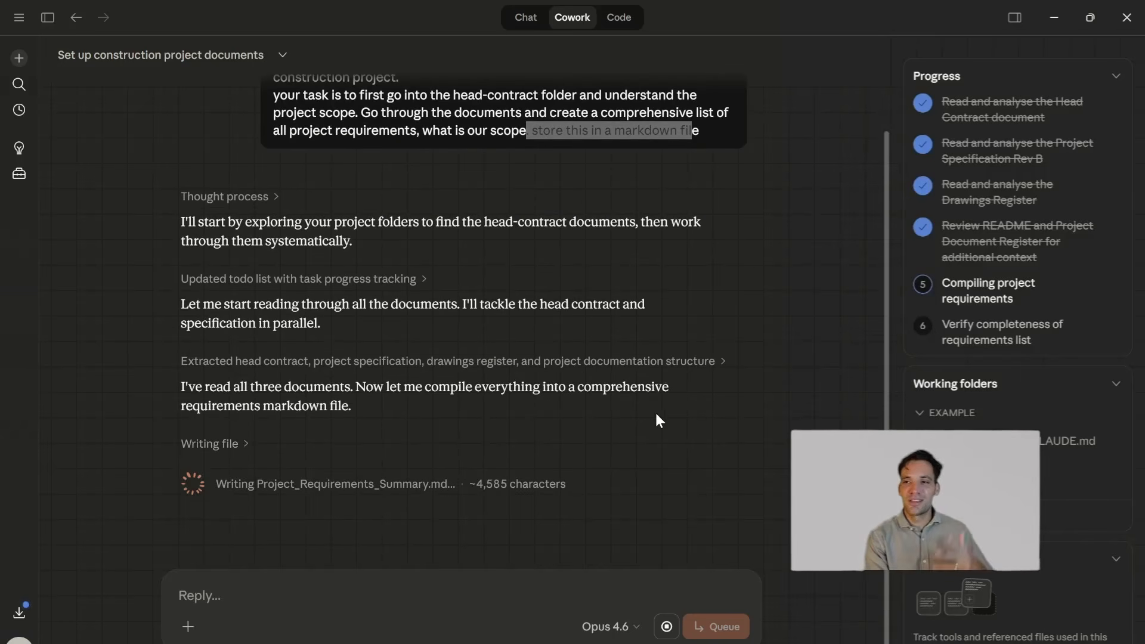
scroll(548, 193, up, 2)
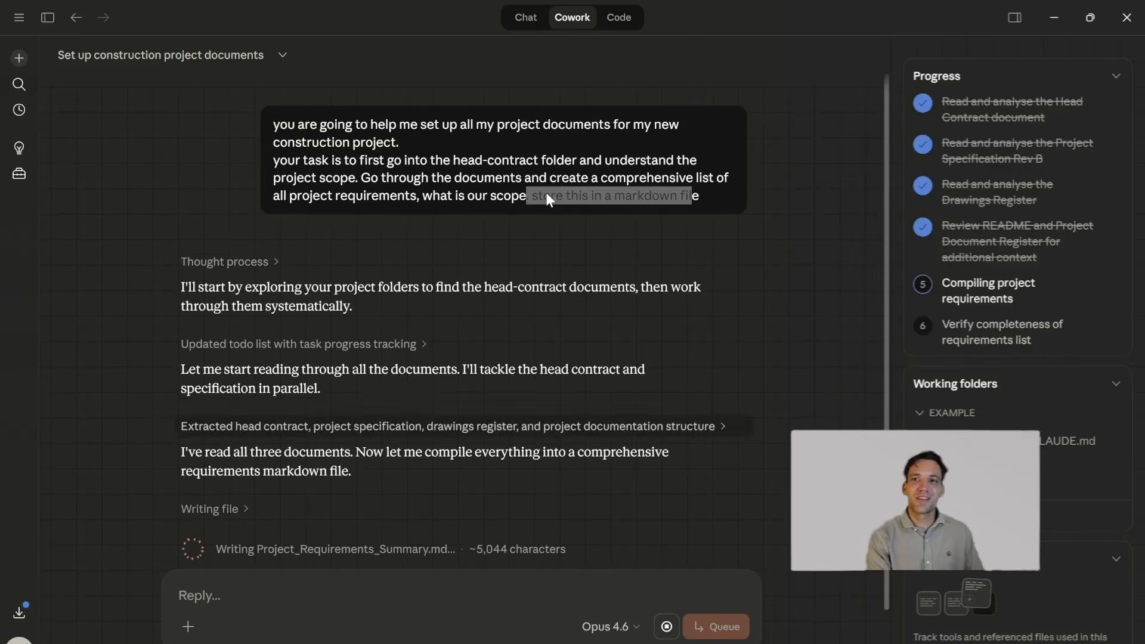
click(510, 149)
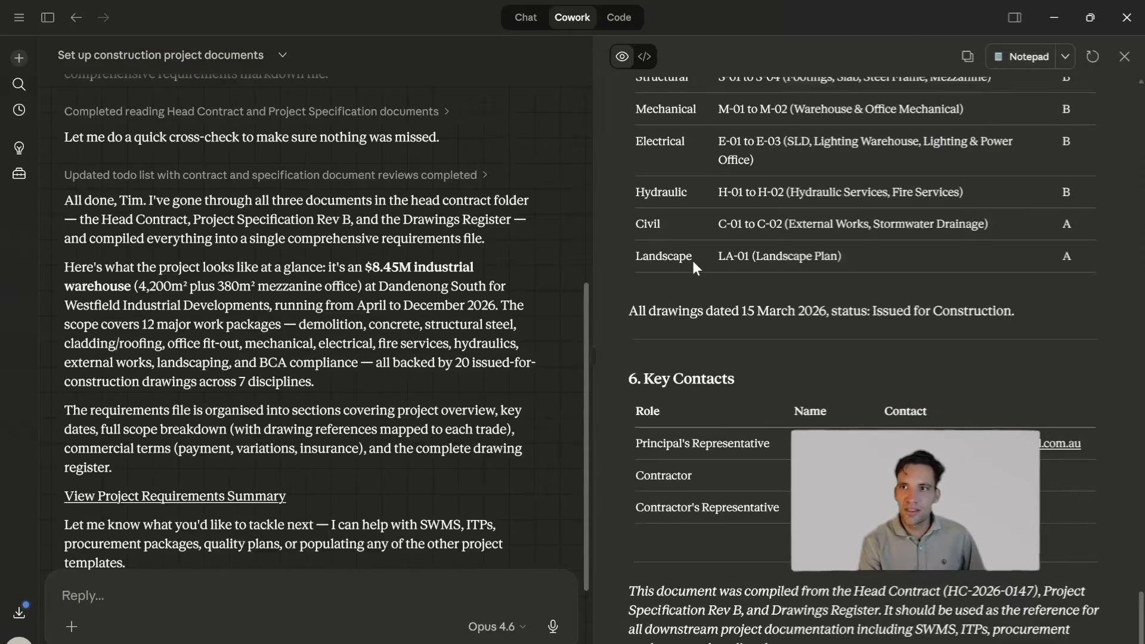
- Open the Project Requirements Summary linked in the reply and review its Project Overview section
scroll(835, 393, up, 15)
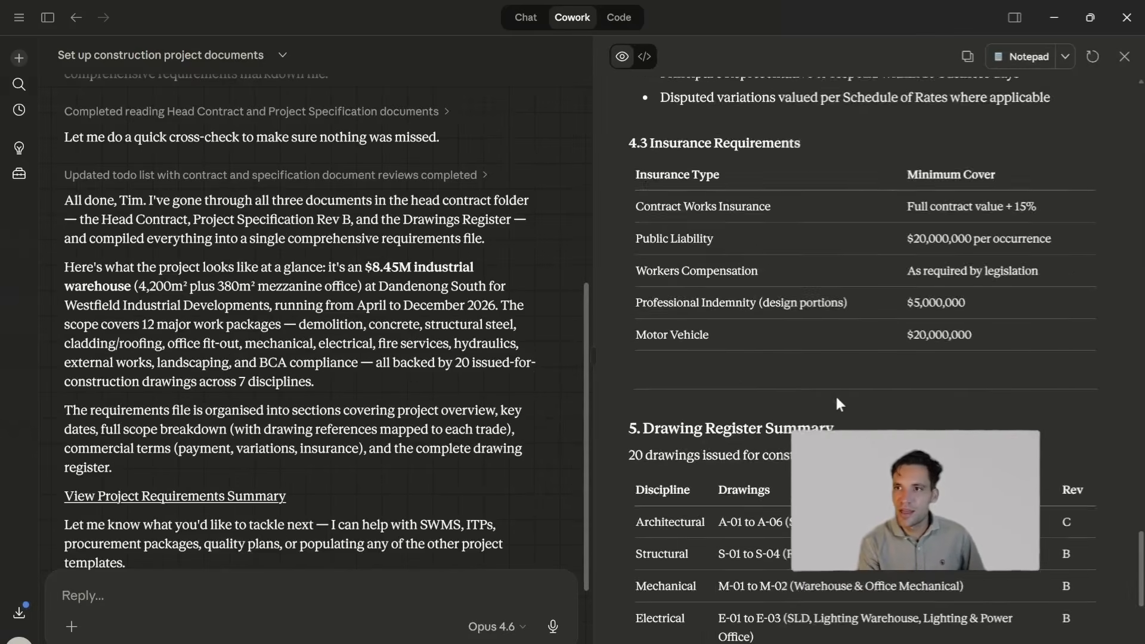
drag(1140, 498, 1139, 122)
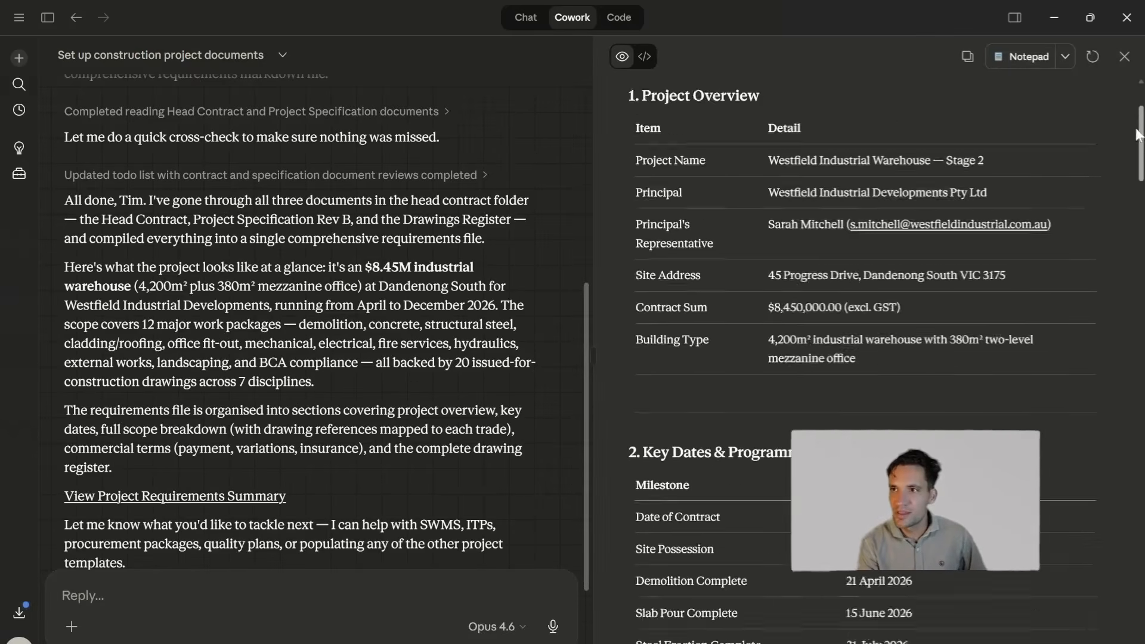
drag(641, 248, 895, 494)
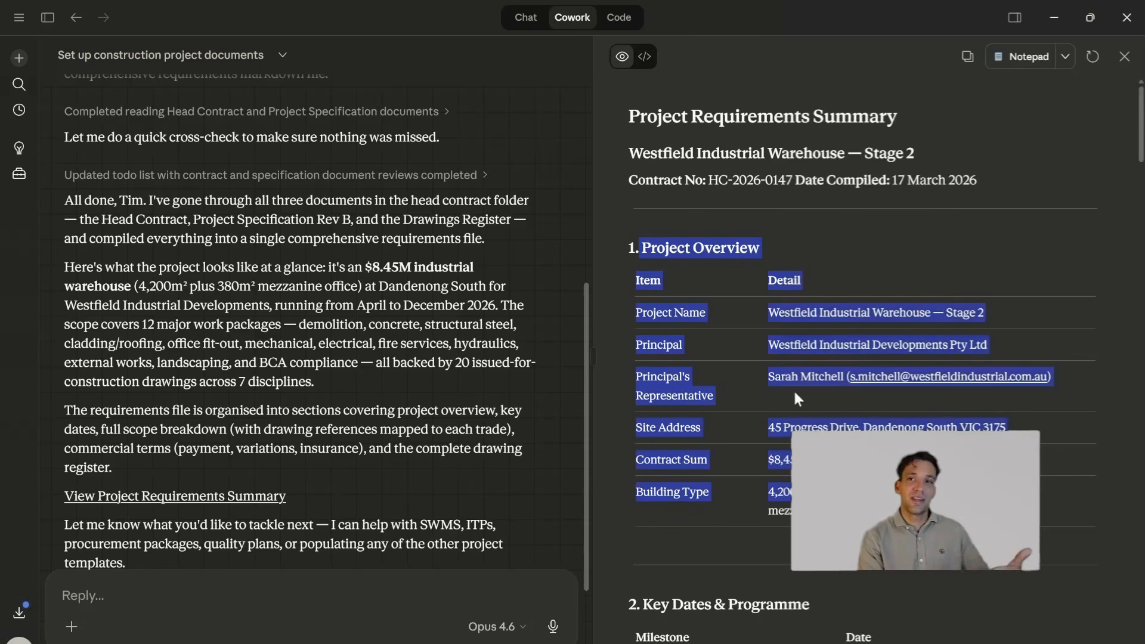
scroll(787, 382, down, 5)
click(782, 375)
scroll(865, 453, down, 2)
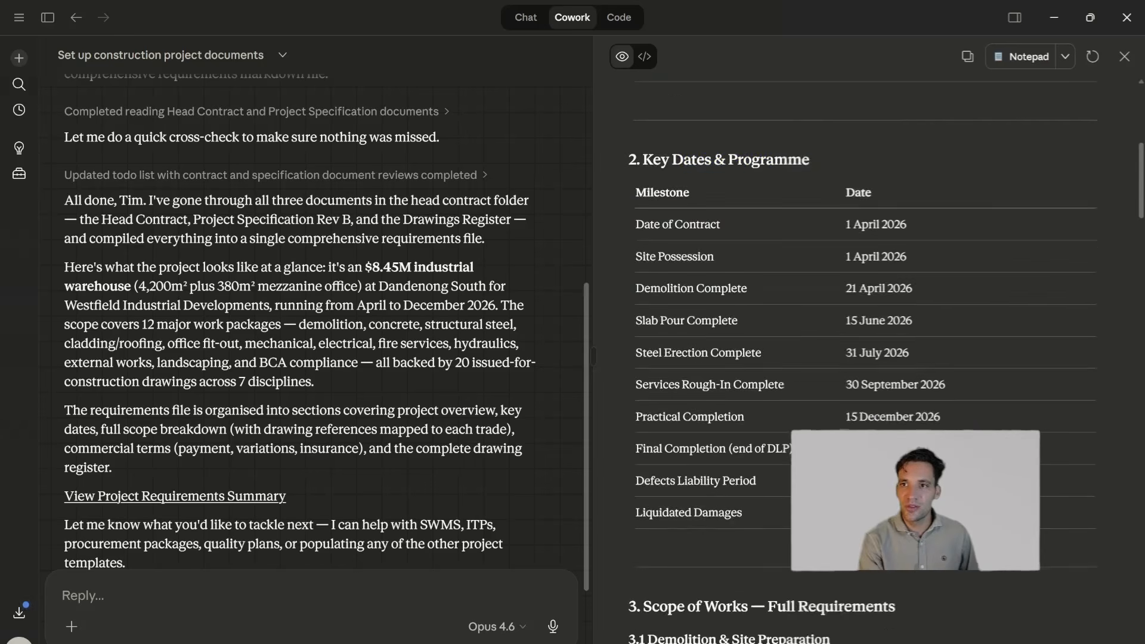
- Examine the Key Dates & Programme and Scope of Works sections of the requirements summary
scroll(805, 298, up, 1)
drag(681, 207, 955, 504)
scroll(948, 495, down, 6)
drag(710, 173, 819, 332)
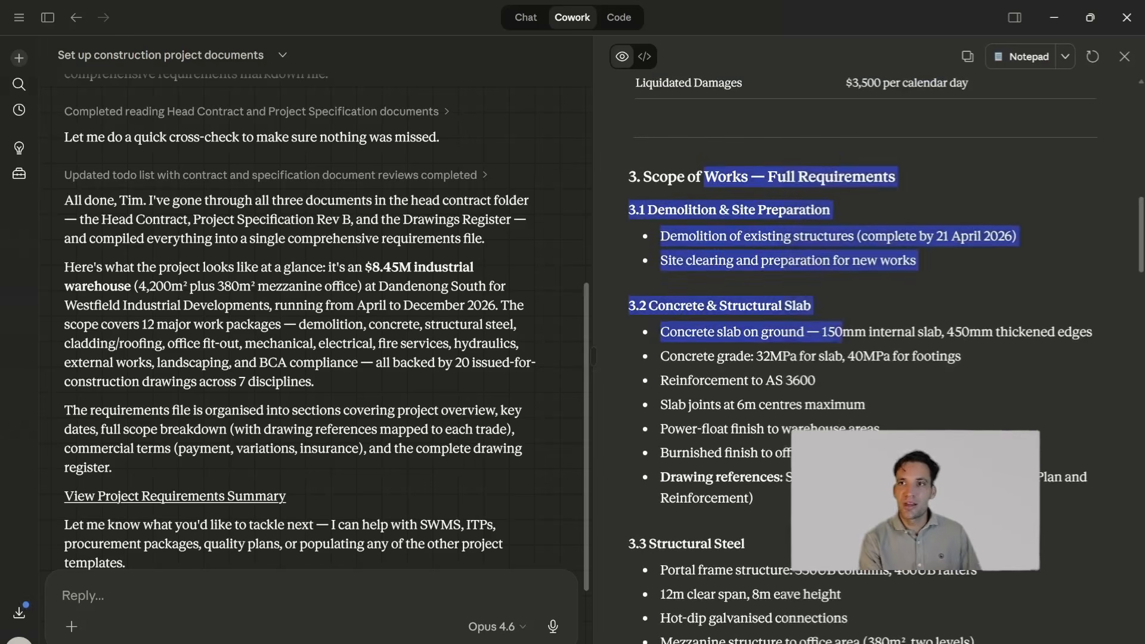
scroll(819, 384, down, 19)
scroll(865, 358, down, 20)
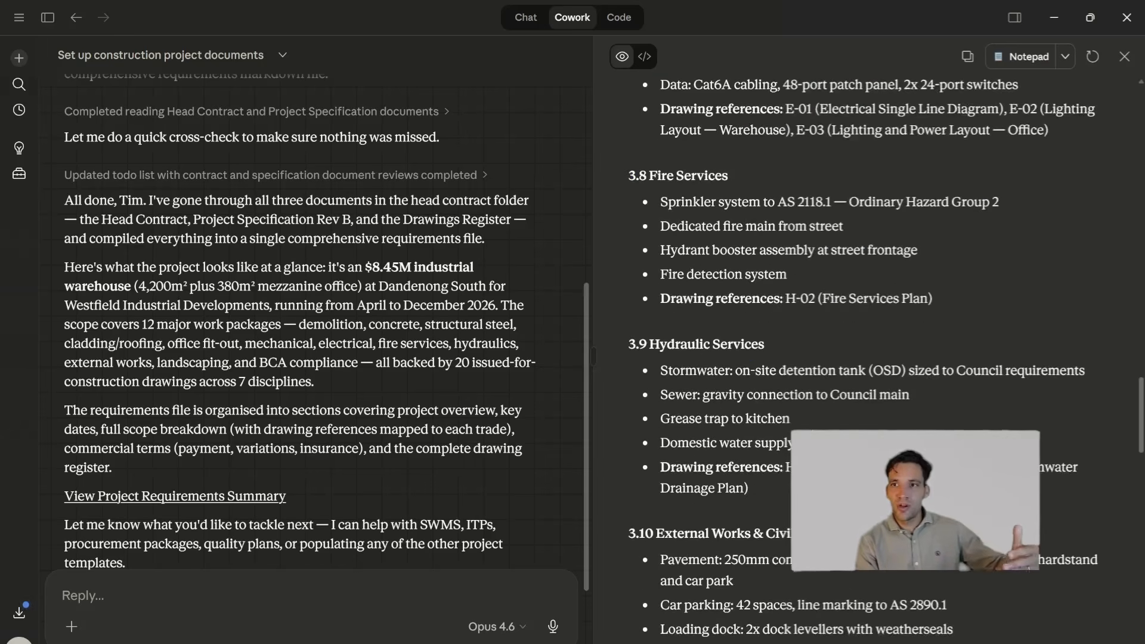
- Review the Commercial Requirements and Drawing Register Summary sections, and return to the beginning of the document
scroll(865, 358, up, 2)
scroll(865, 358, down, 12)
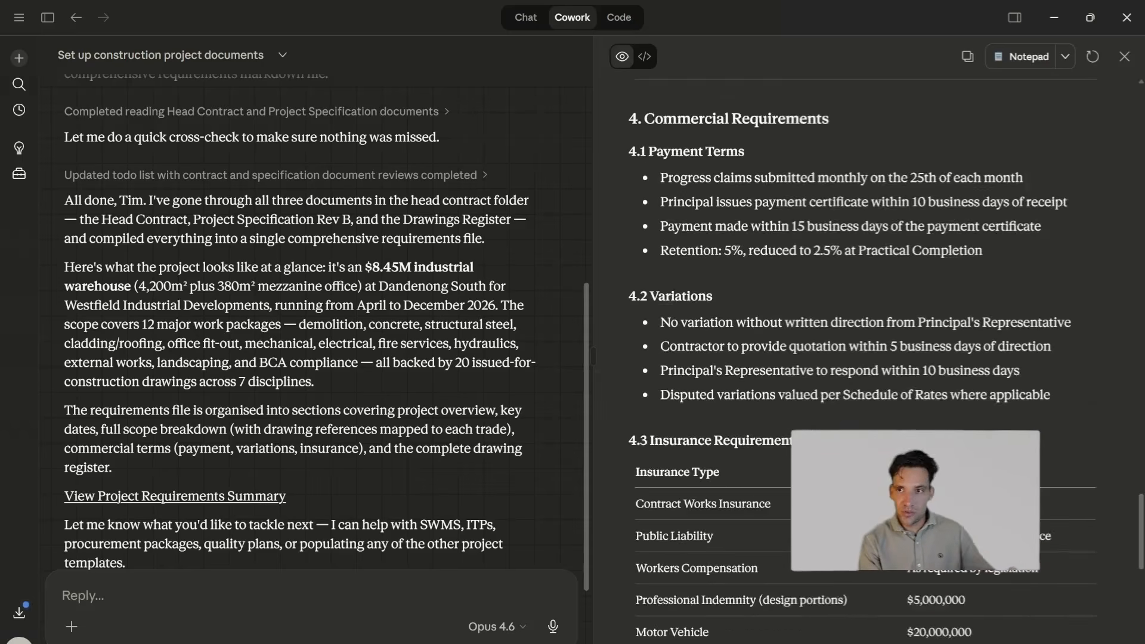
scroll(865, 358, up, 2)
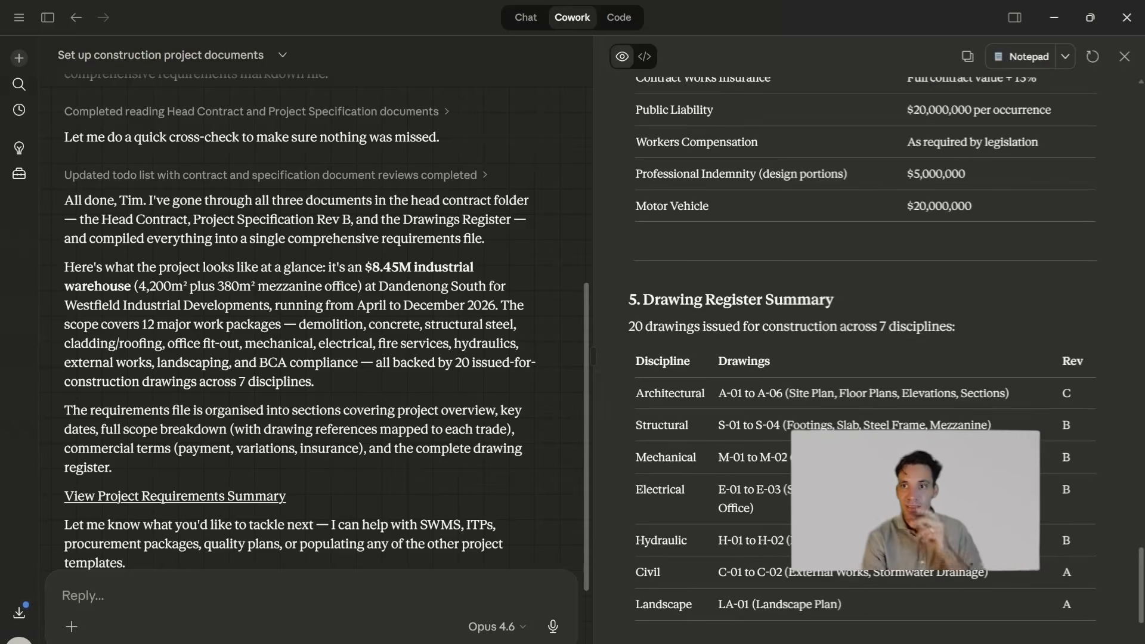
scroll(865, 358, down, 6)
scroll(865, 358, up, 10)
scroll(802, 263, up, 15)
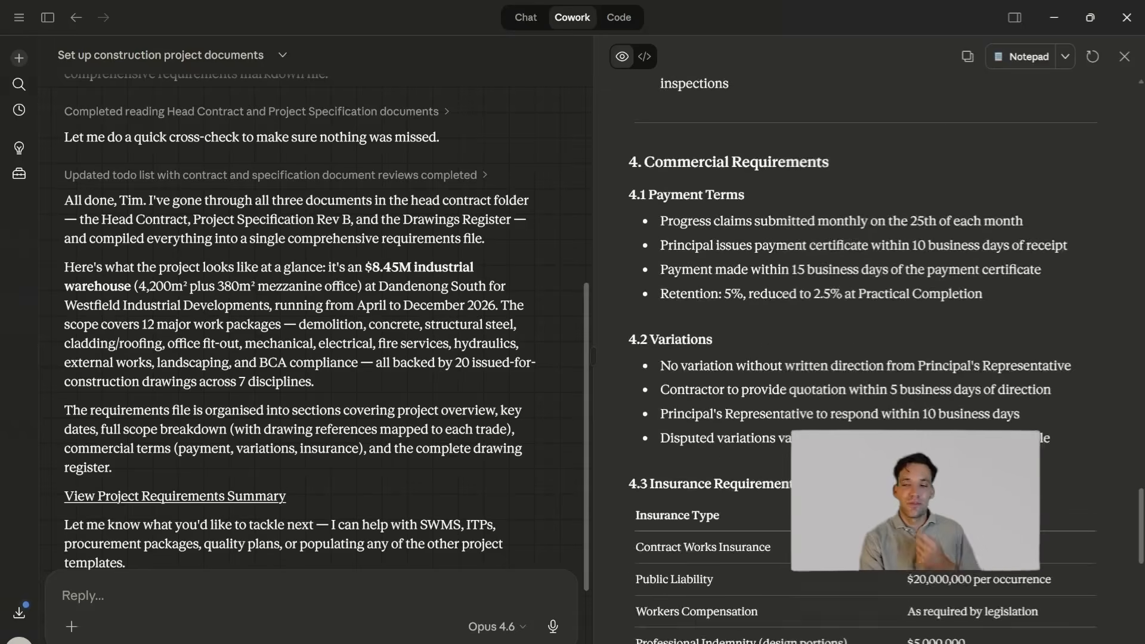
scroll(802, 264, up, 5)
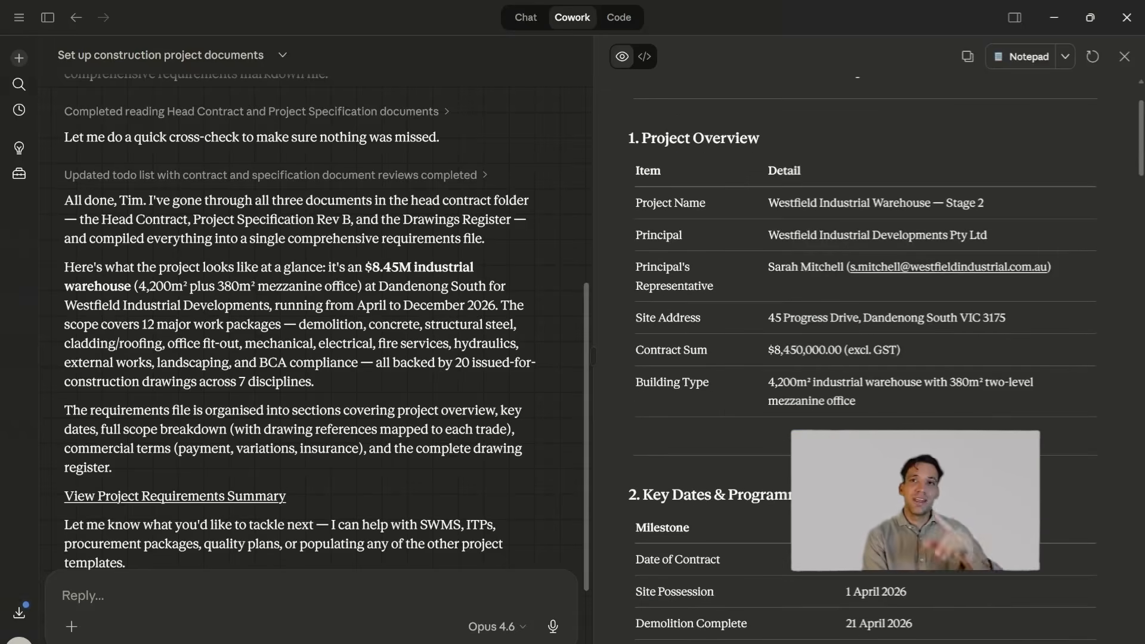
scroll(803, 309, up, 2)
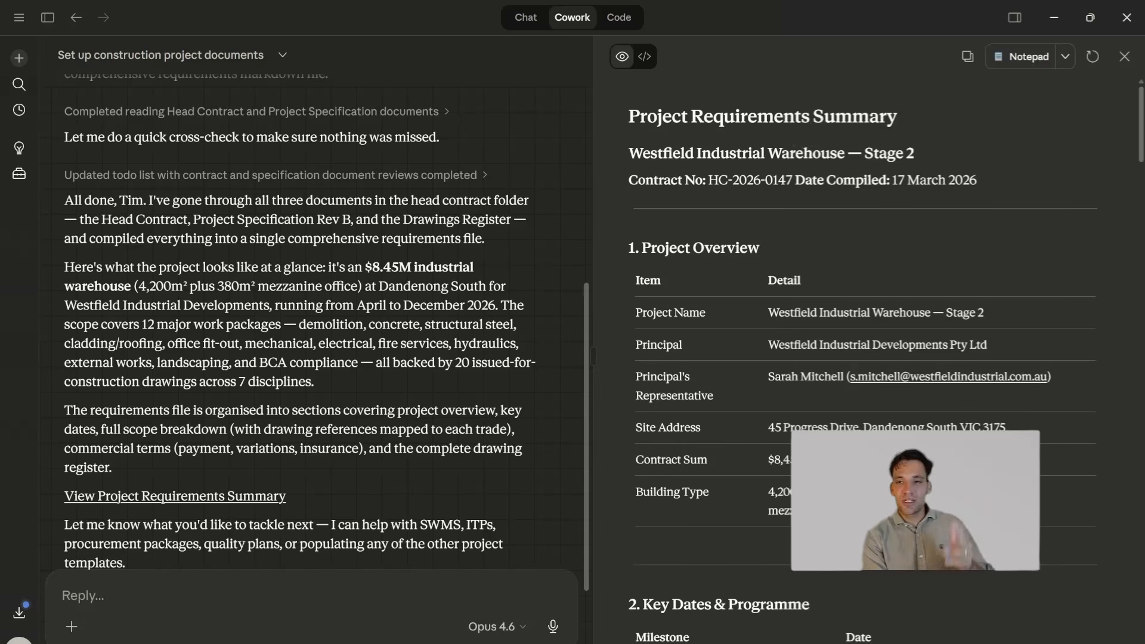
- In File Explorer, check the 01_Head_Contract folder and the 02_SWMS folder of 1. Project A
click(453, 624)
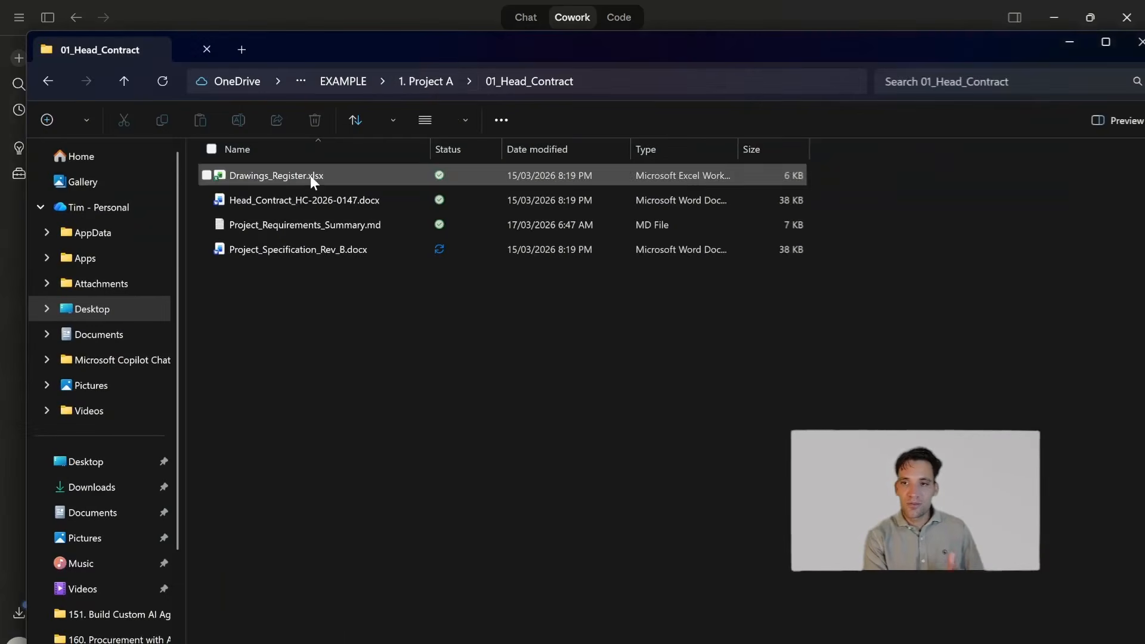
click(439, 87)
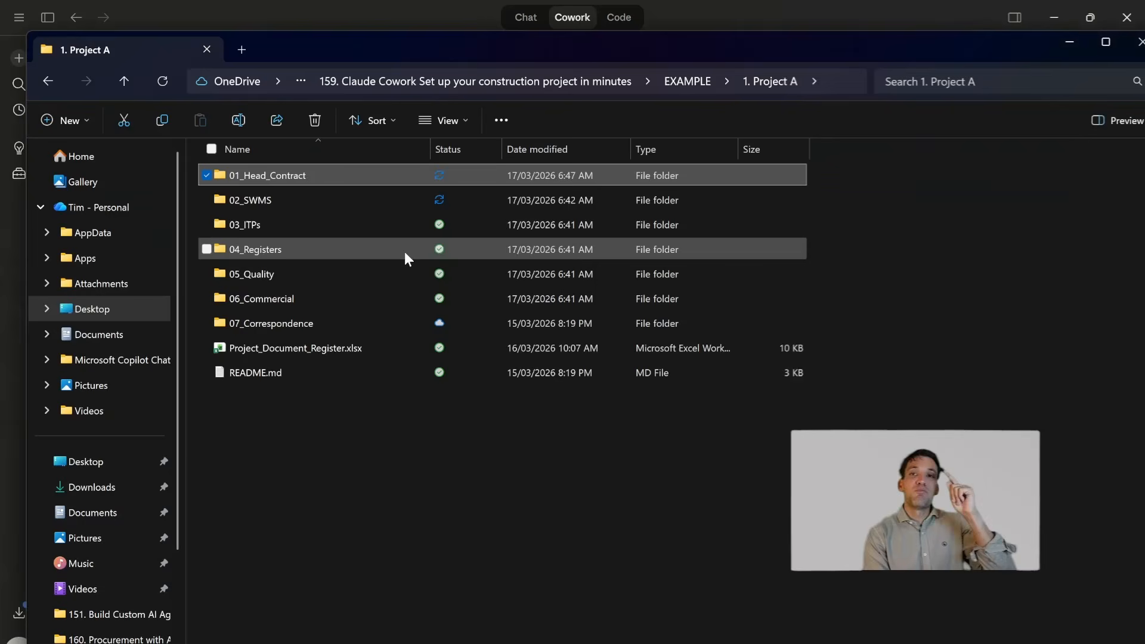
click(278, 212)
click(285, 207)
double_click(284, 203)
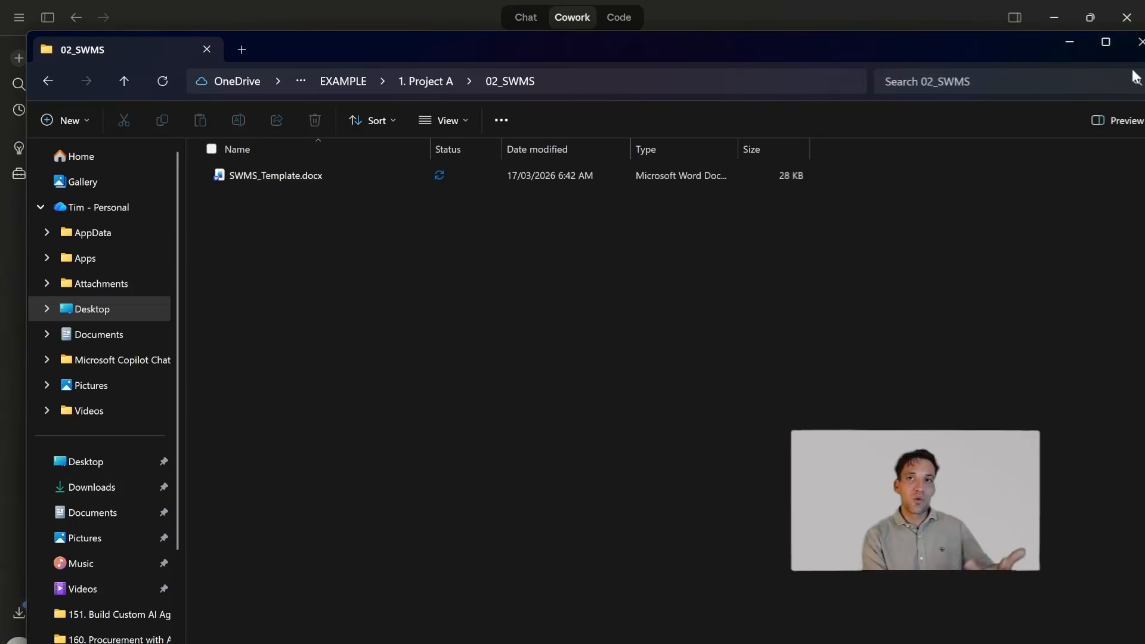
click(1072, 46)
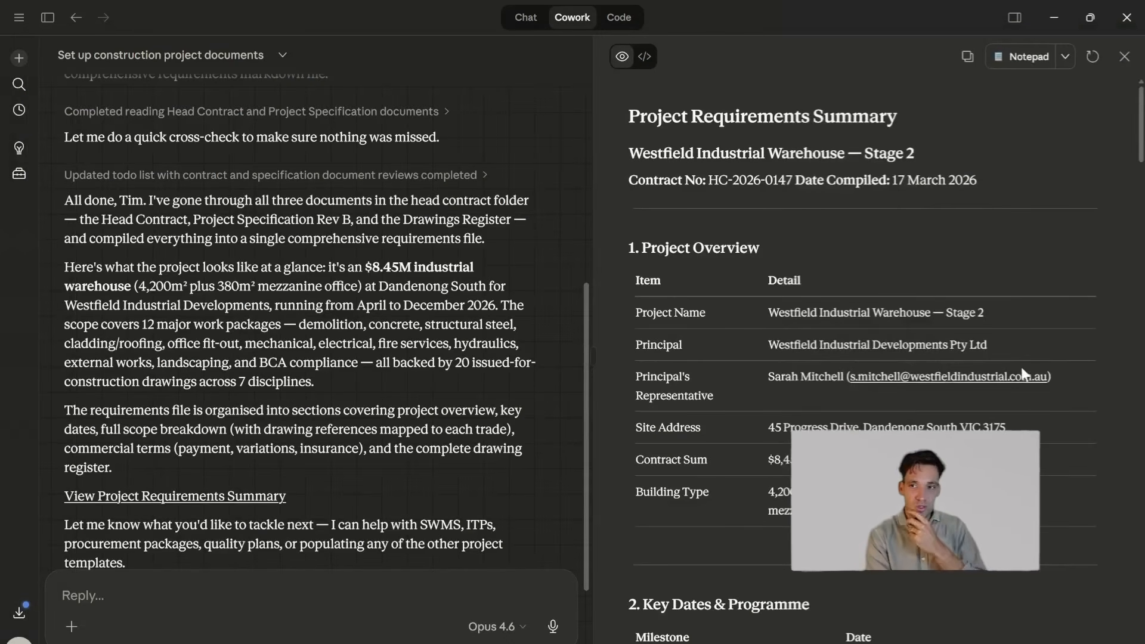
- Go back to the 1. Project A folder in File Explorer and look over its subfolders
mouse_move(553, 643)
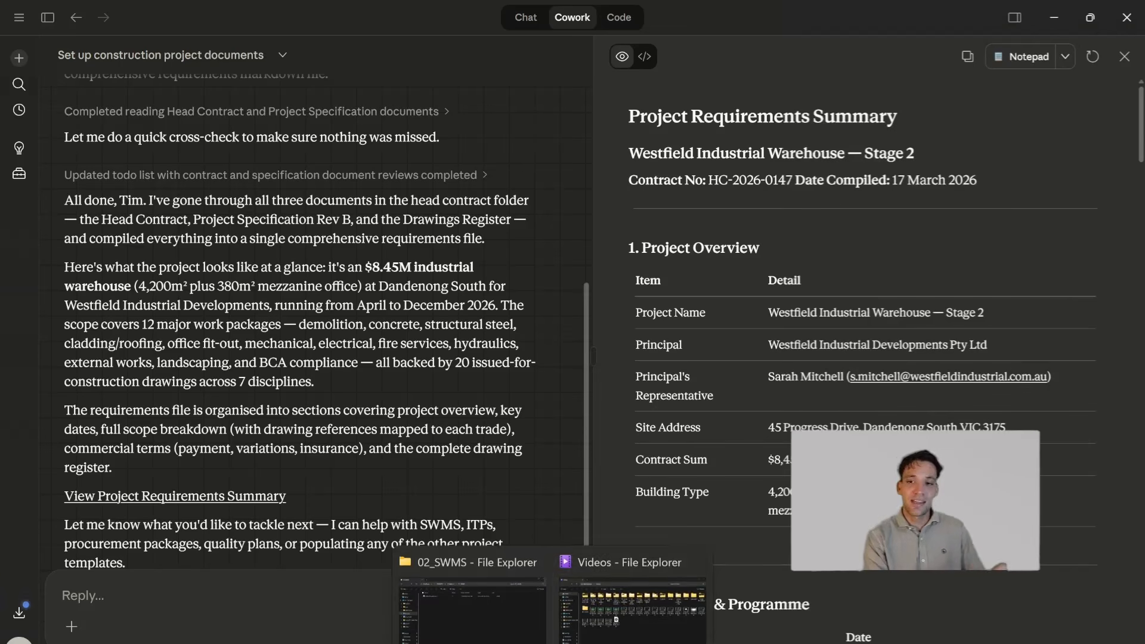
click(527, 639)
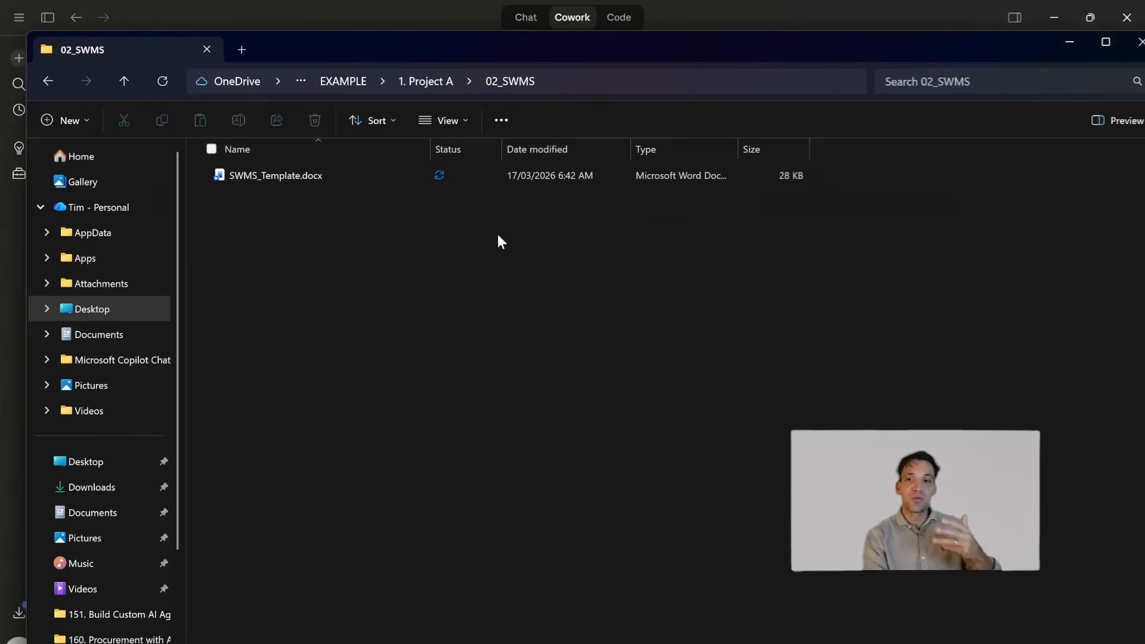
click(439, 81)
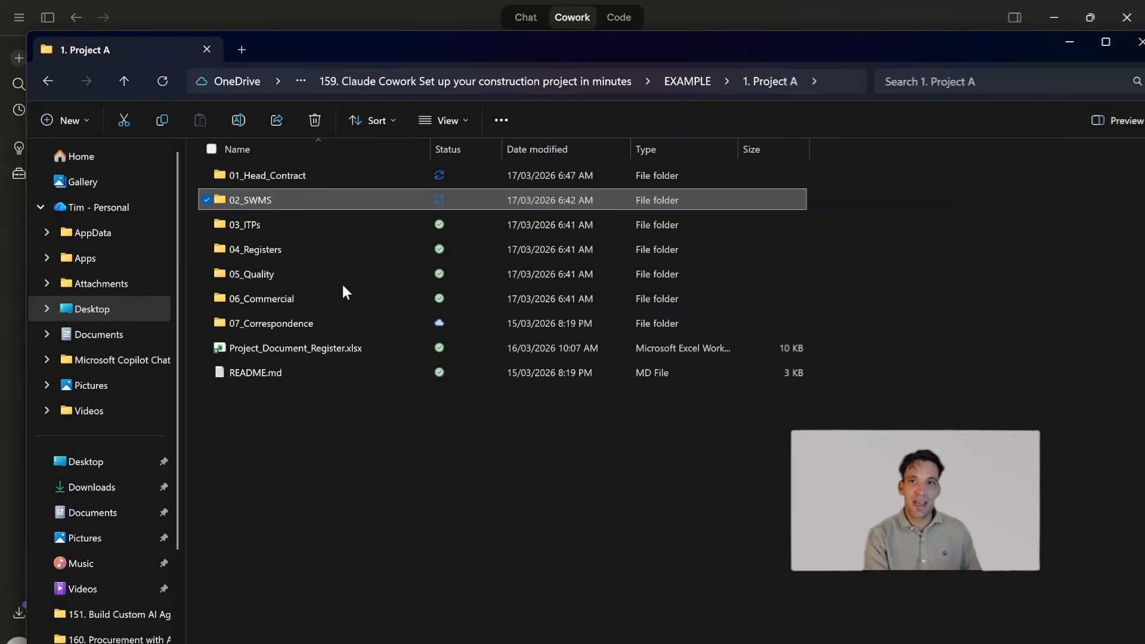
click(1070, 42)
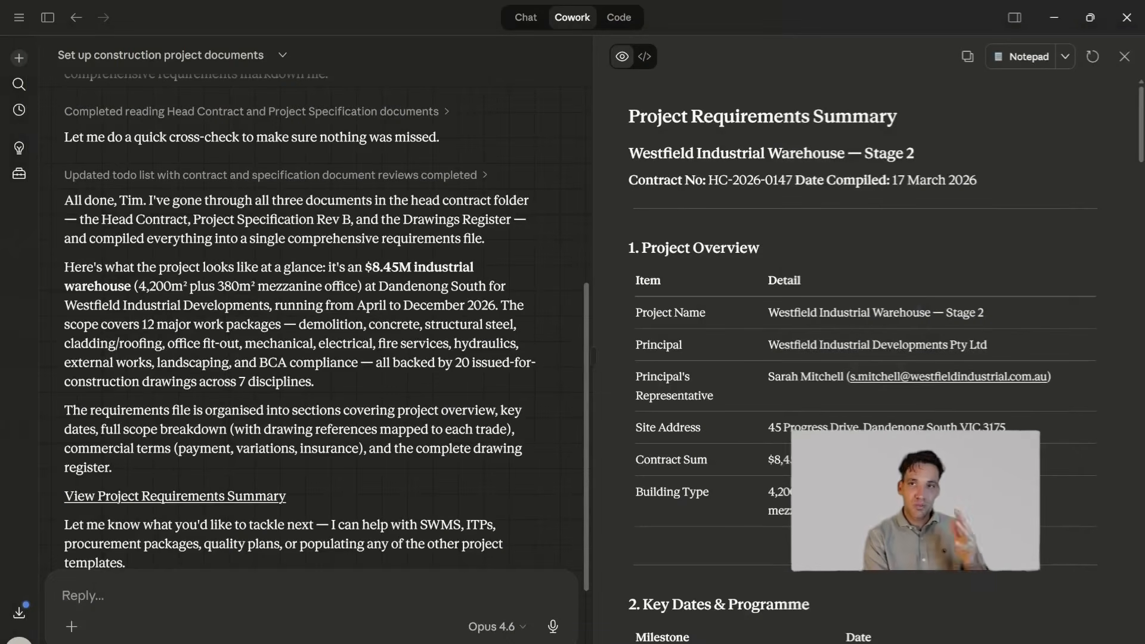
- Recheck the key dates and scope of works in the Project Requirements Summary
scroll(776, 457, down, 8)
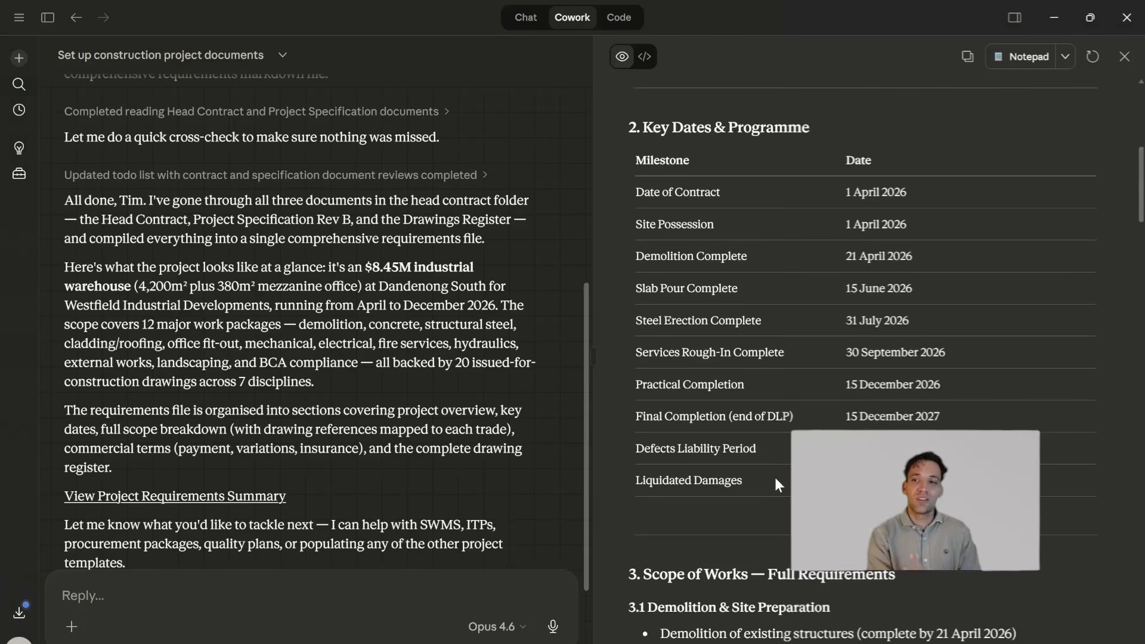
scroll(776, 478, down, 10)
scroll(776, 477, down, 10)
scroll(784, 358, up, 17)
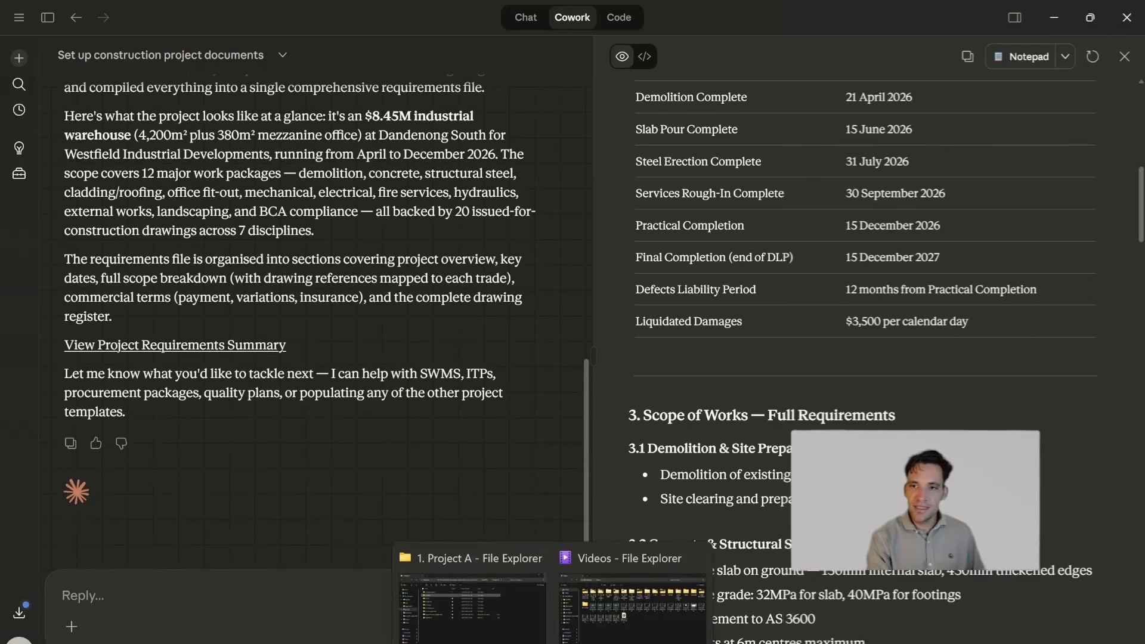
- Open Project_Document_Register.xlsx from the 1. Project A folder in Excel and review the listed document titles
click(471, 597)
double_click(341, 352)
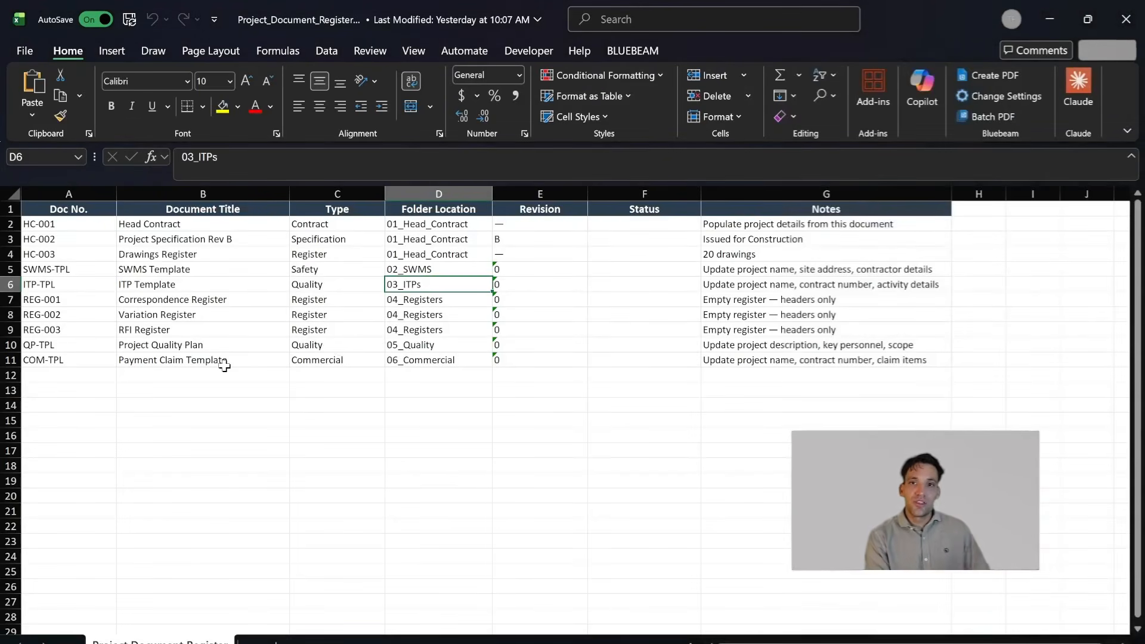
drag(224, 366, 233, 222)
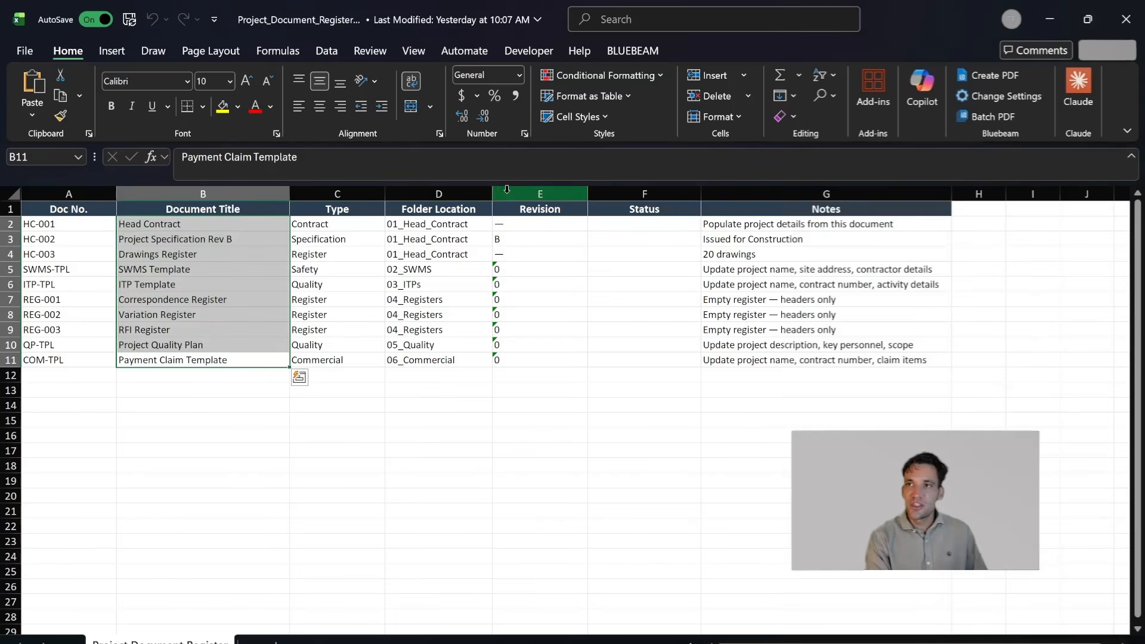
click(122, 269)
drag(146, 240, 150, 360)
key(ctrl+c)
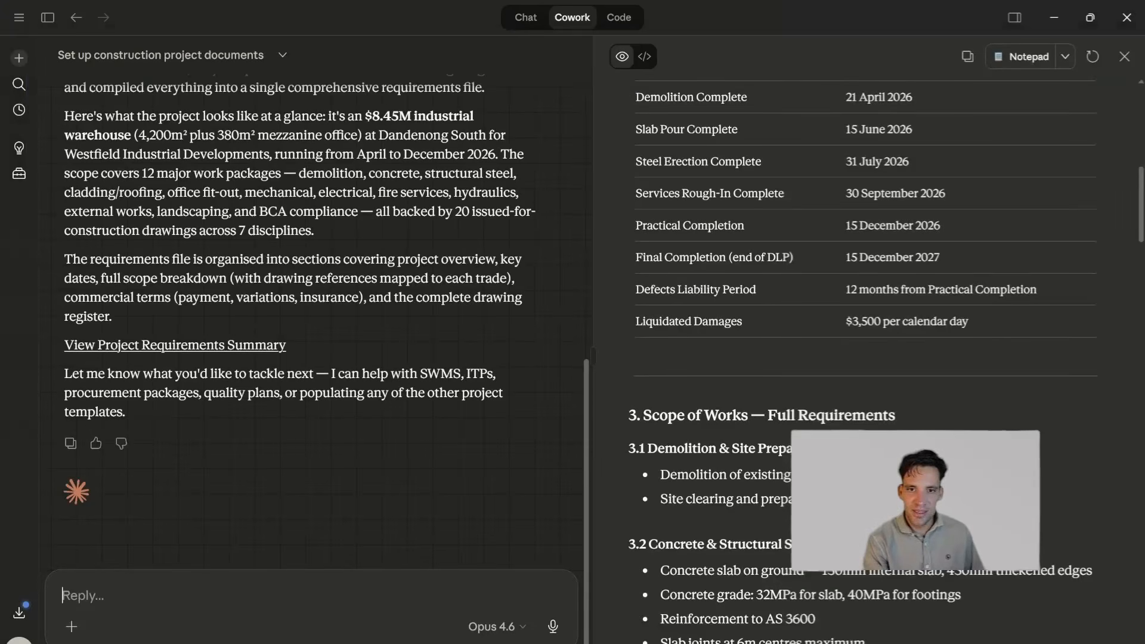
- Start a reply to Claude: "ok, your next task is to go and populate my blank project templates for this project."
text(ok, your)
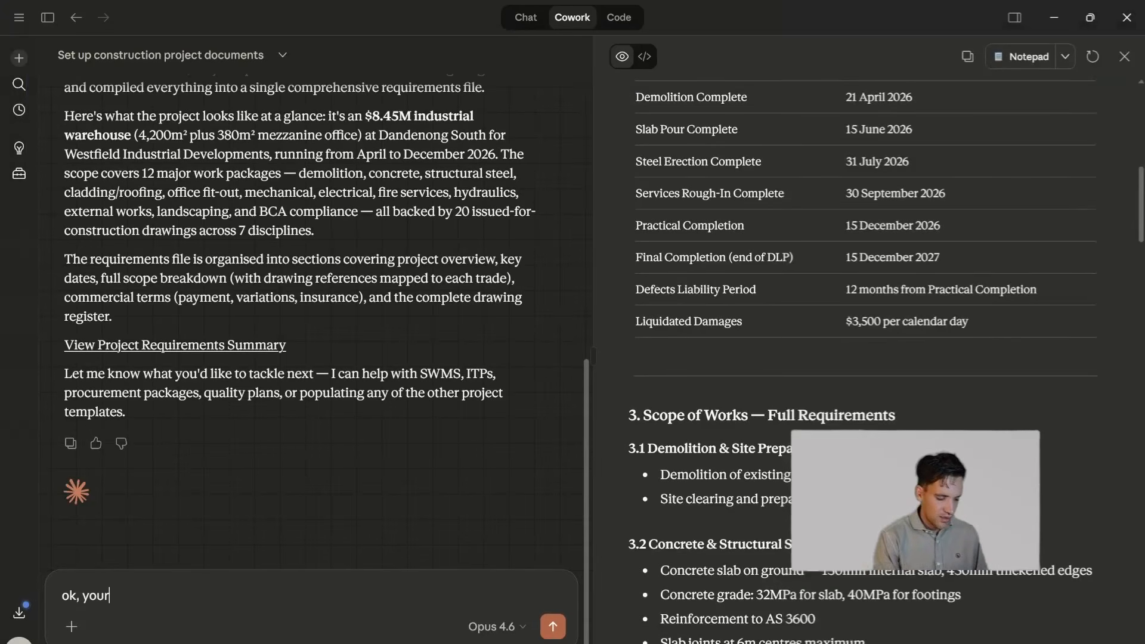
text( nextx t)
text( task )
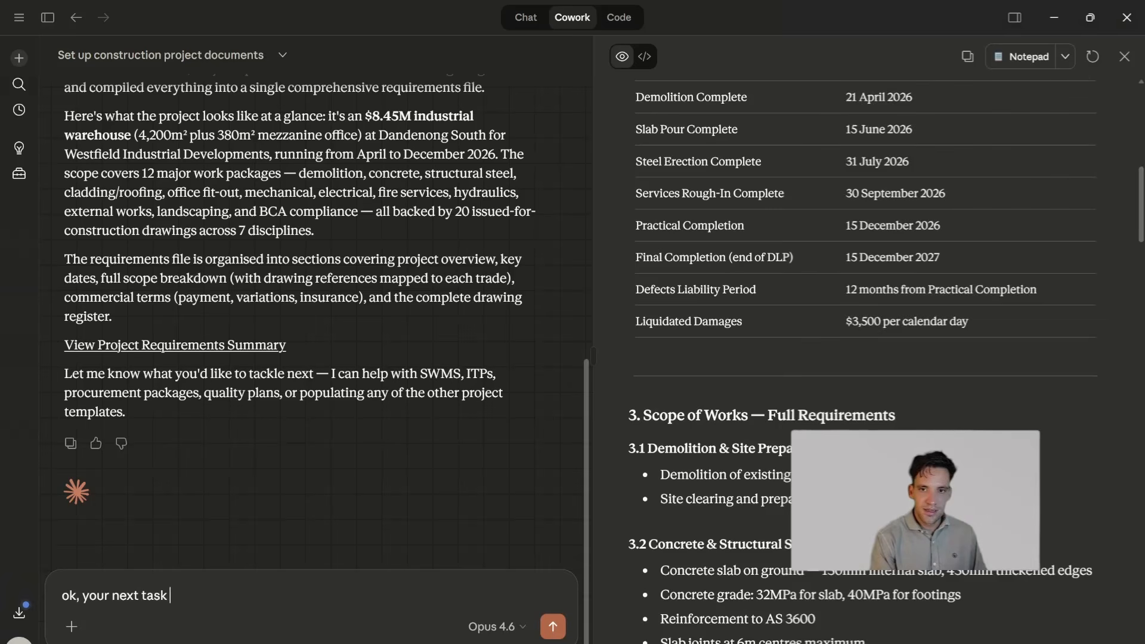
text(is to go and populate th)
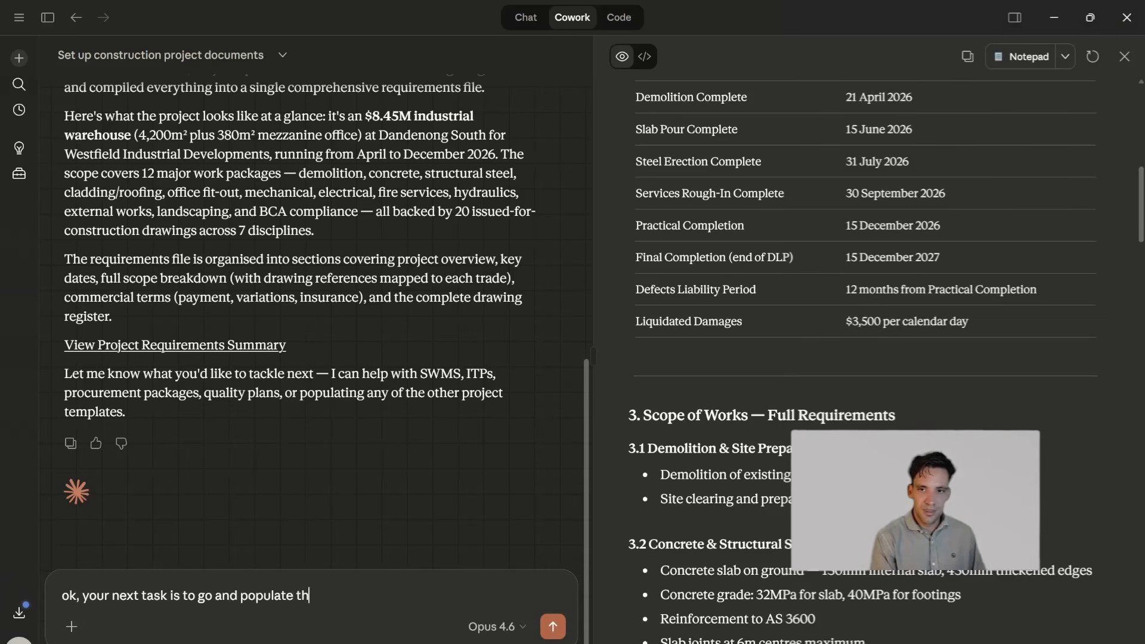
text(e know my templates.)
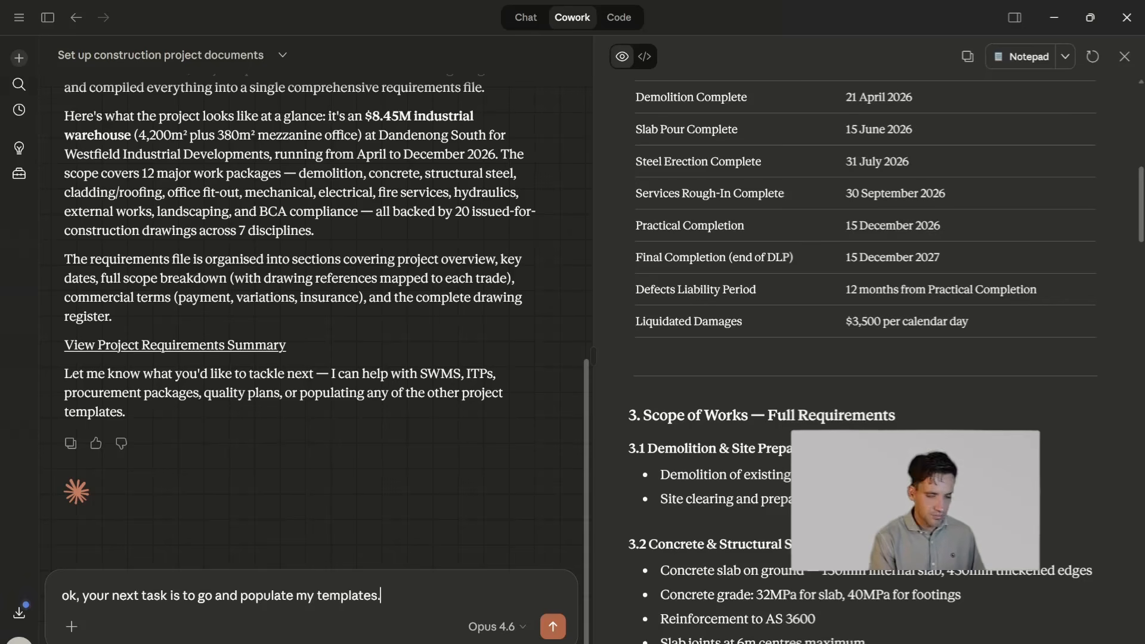
key(BackSpace)
key(BackSpace)
key(BackSpace)
key(BackSpace)
key(BackSpace)
key(BackSpace)
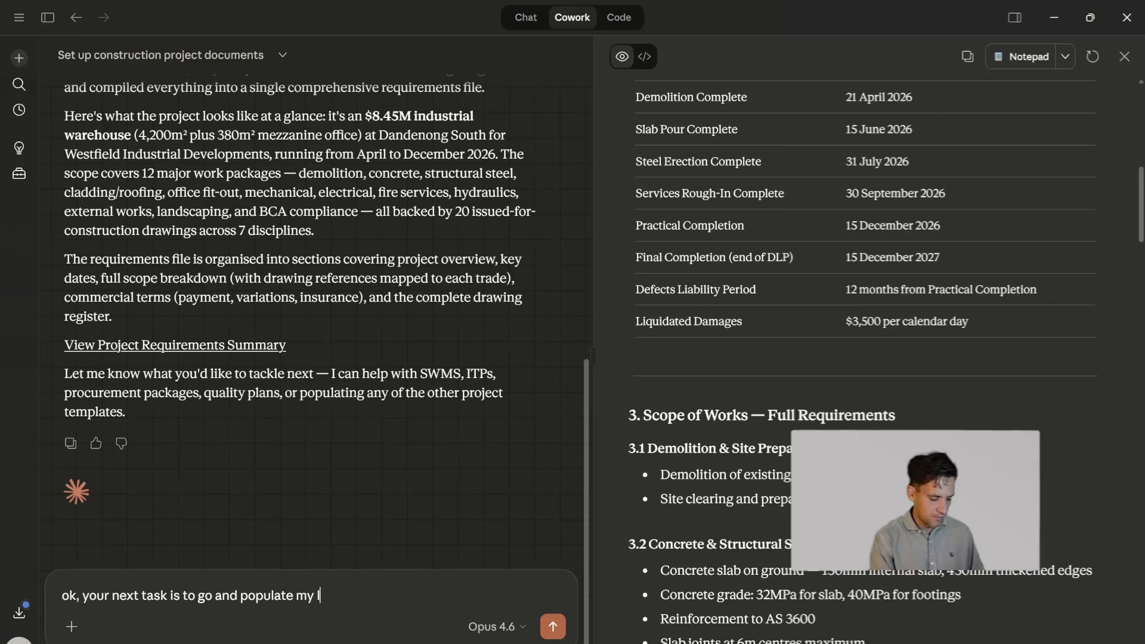
text(blank)
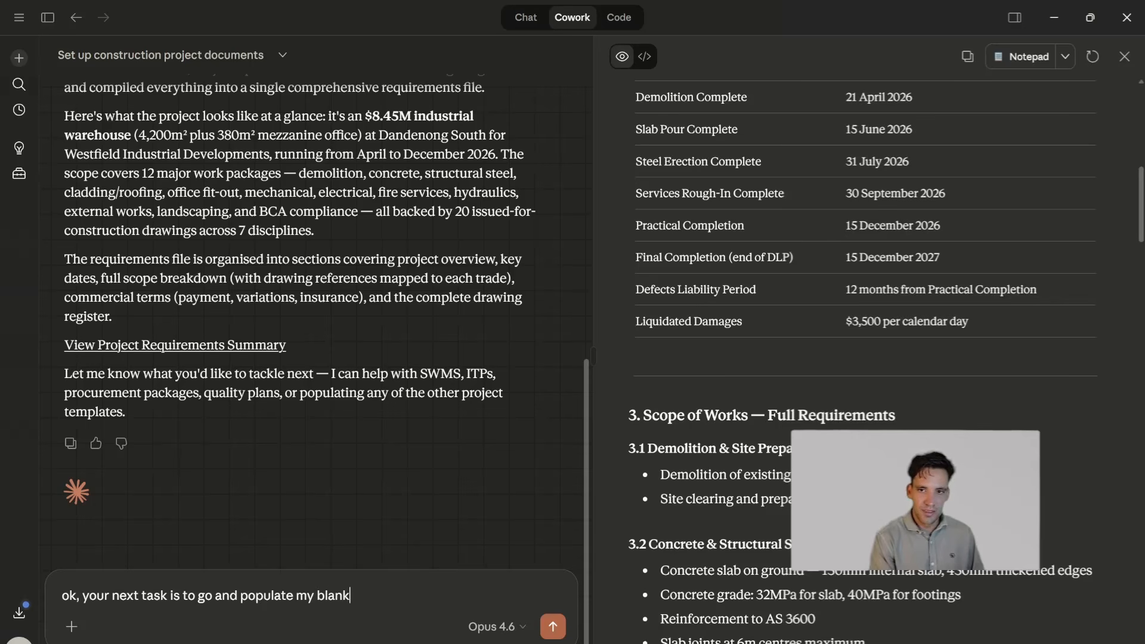
text( project templates for th)
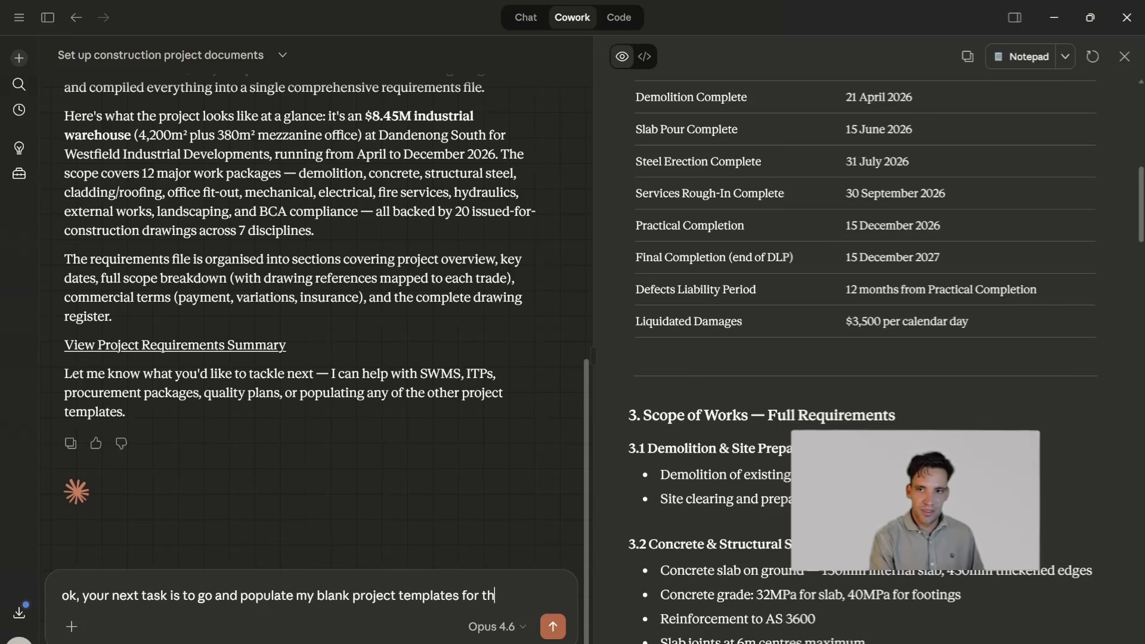
text(is project. populat)
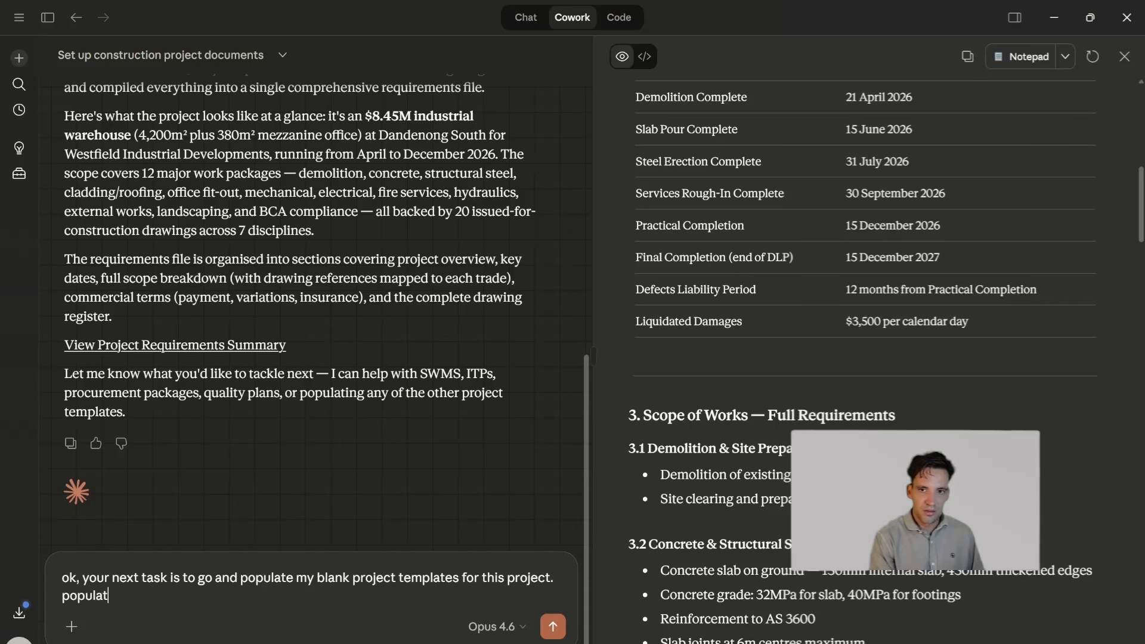
text(e them with known in)
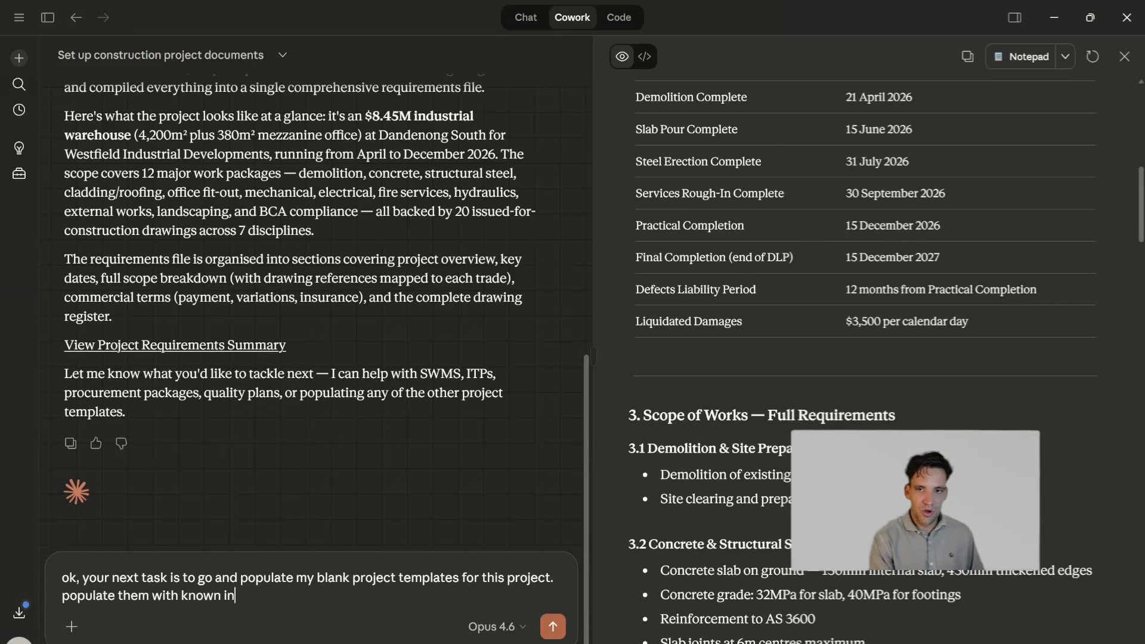
text(formation)
- Add "populate them with known information" to the prompt and paste the copied list of template titles, from SWMS Template to Payment Claim Template, below it
key(shift+Return)
key(shift+Return)
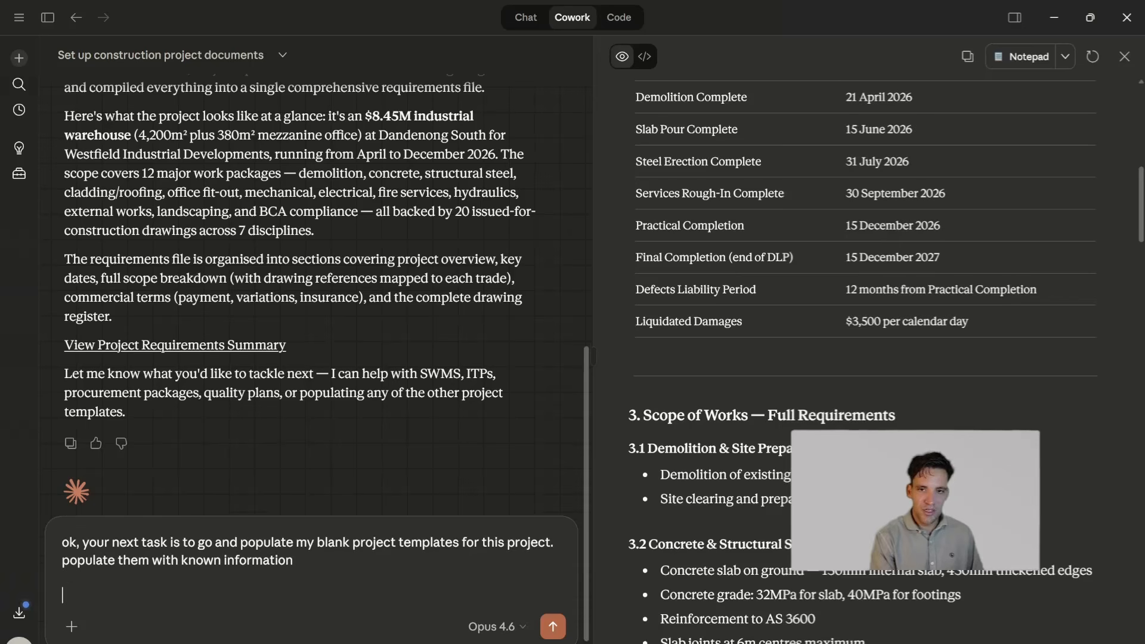
key(ctrl+v)
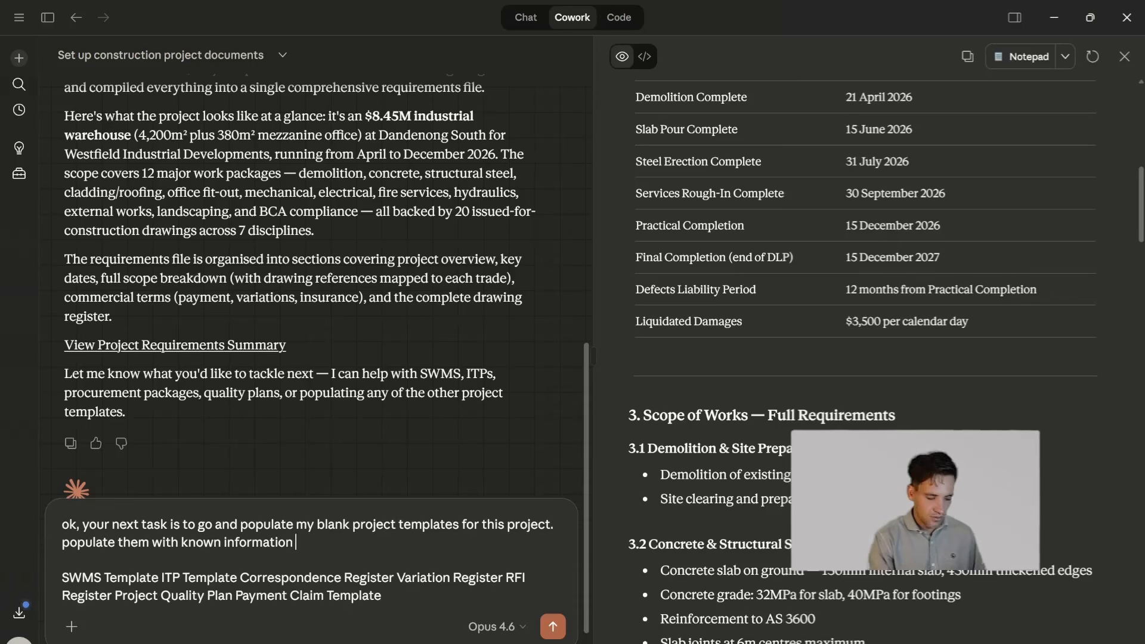
- Extend the instruction with "from the project context. create a reasonable first draft, and make any inferences to complete the document"
text(from the project context.)
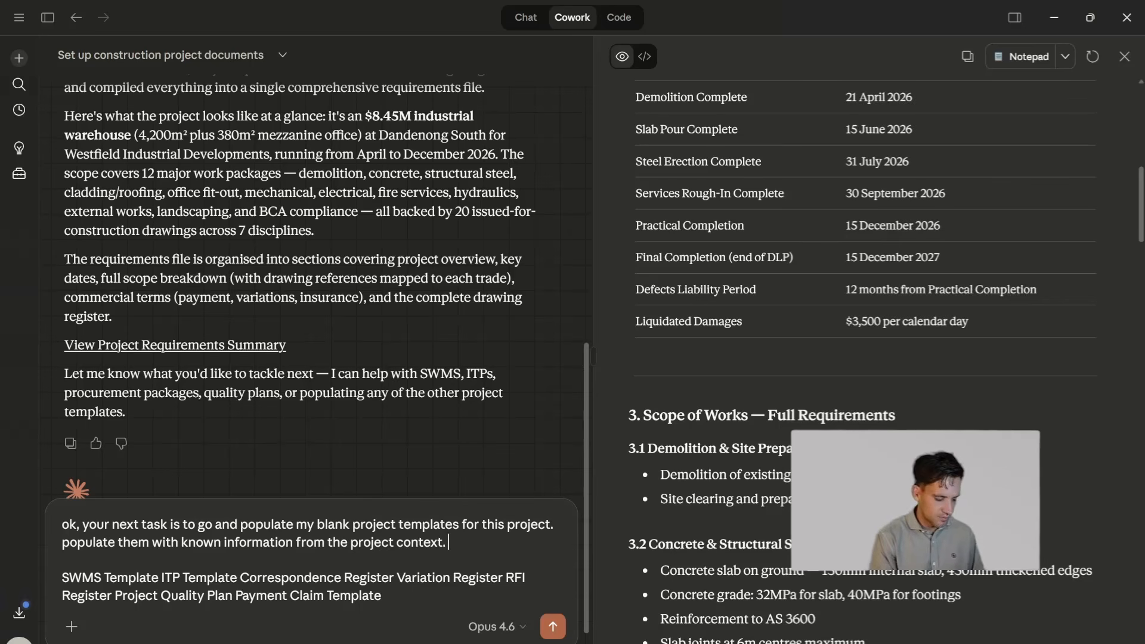
text( create a reasonab)
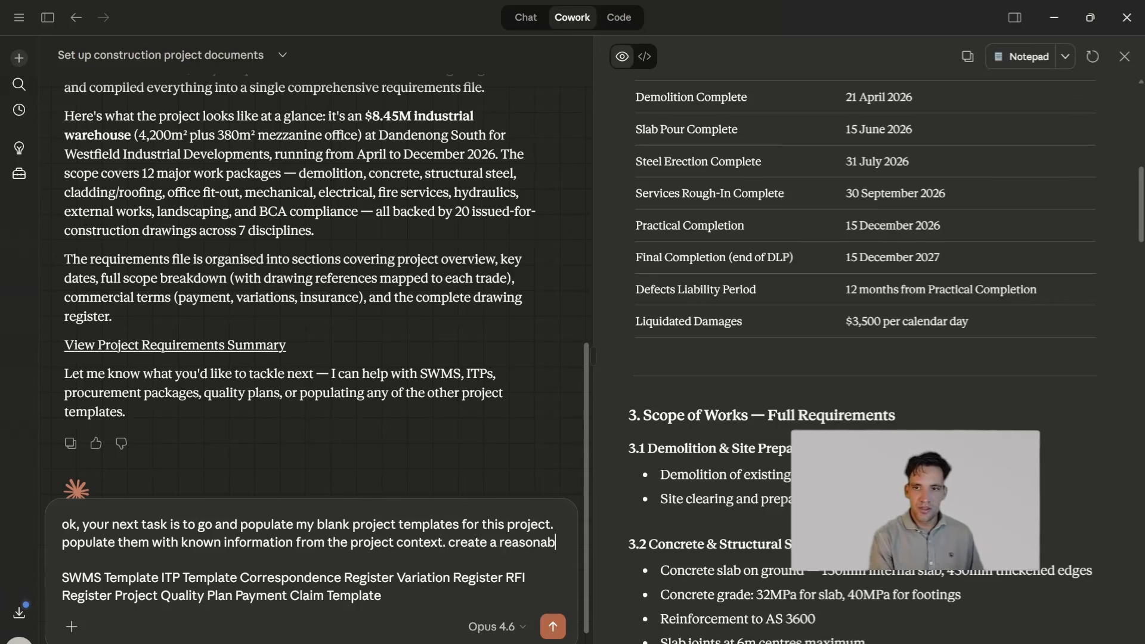
text(le first draft, a)
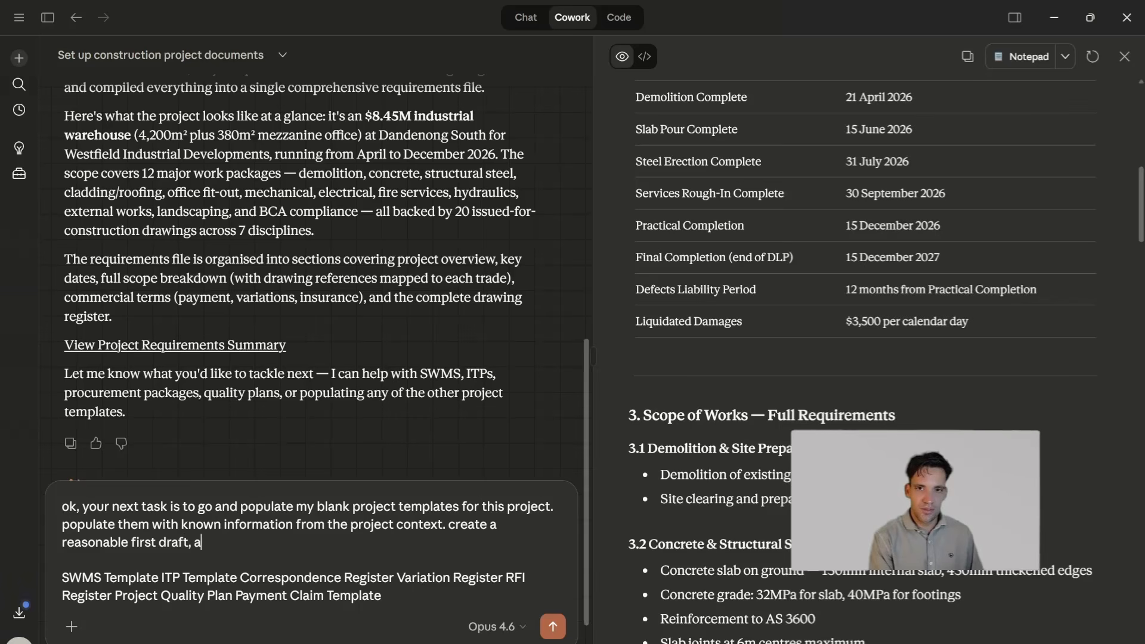
text(nd make any assumptions )
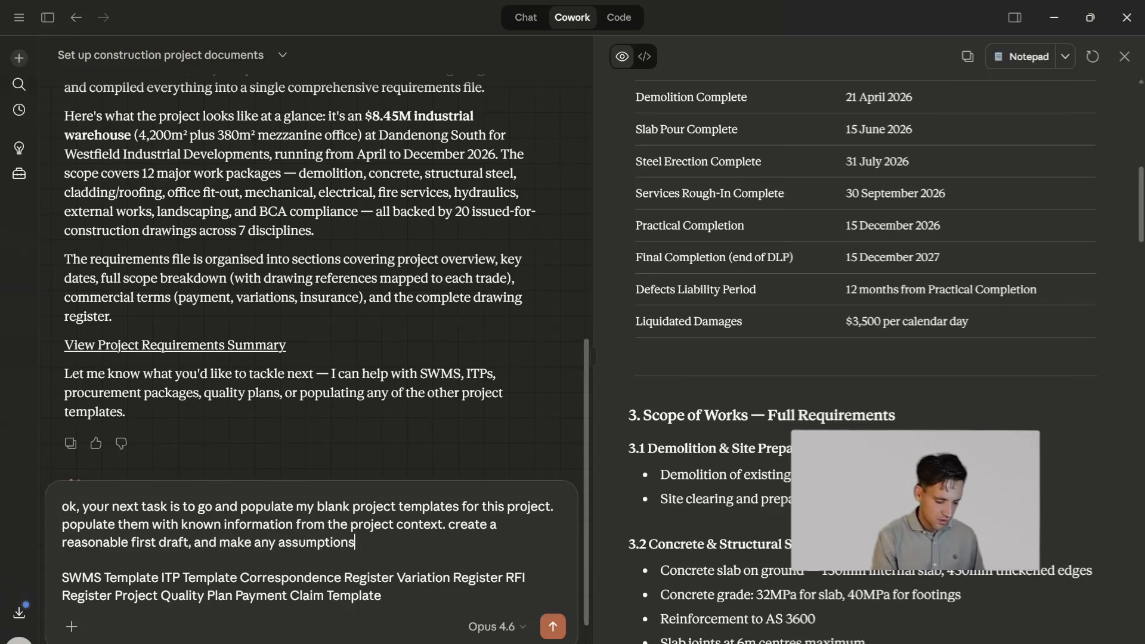
text(or inferences.)
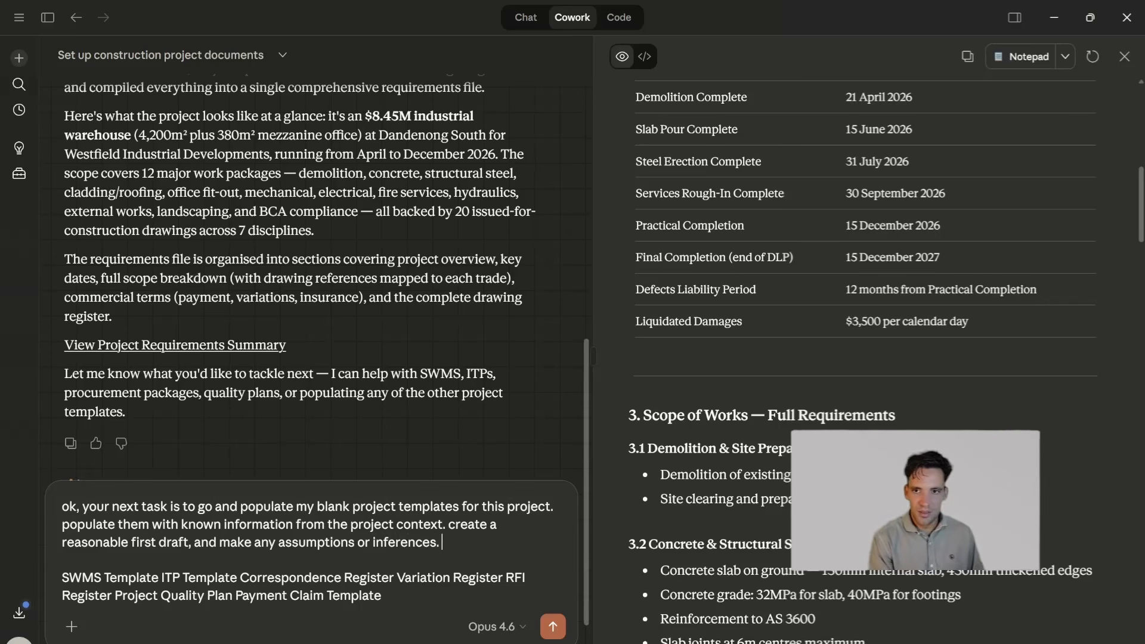
drag(442, 542, 269, 542)
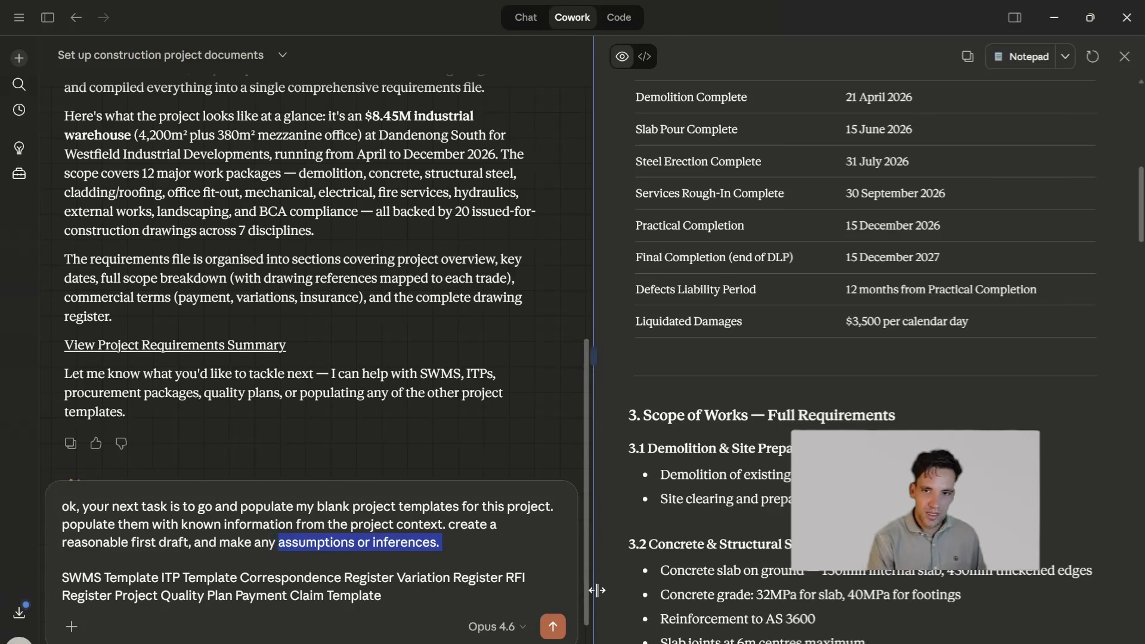
text(inference)
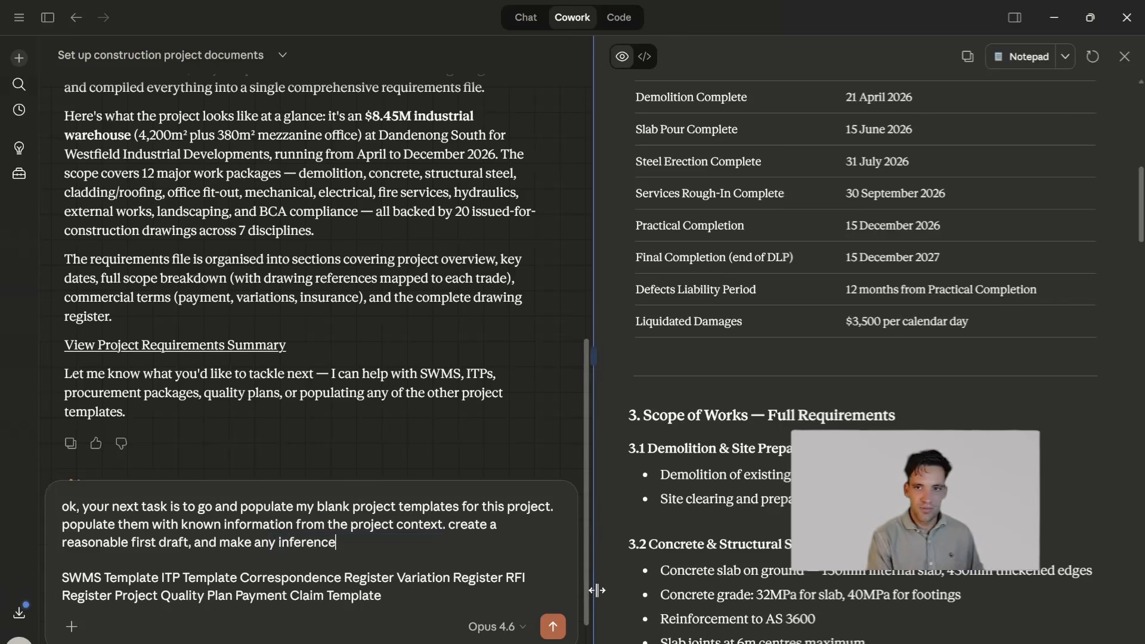
text(s to complete the documen)
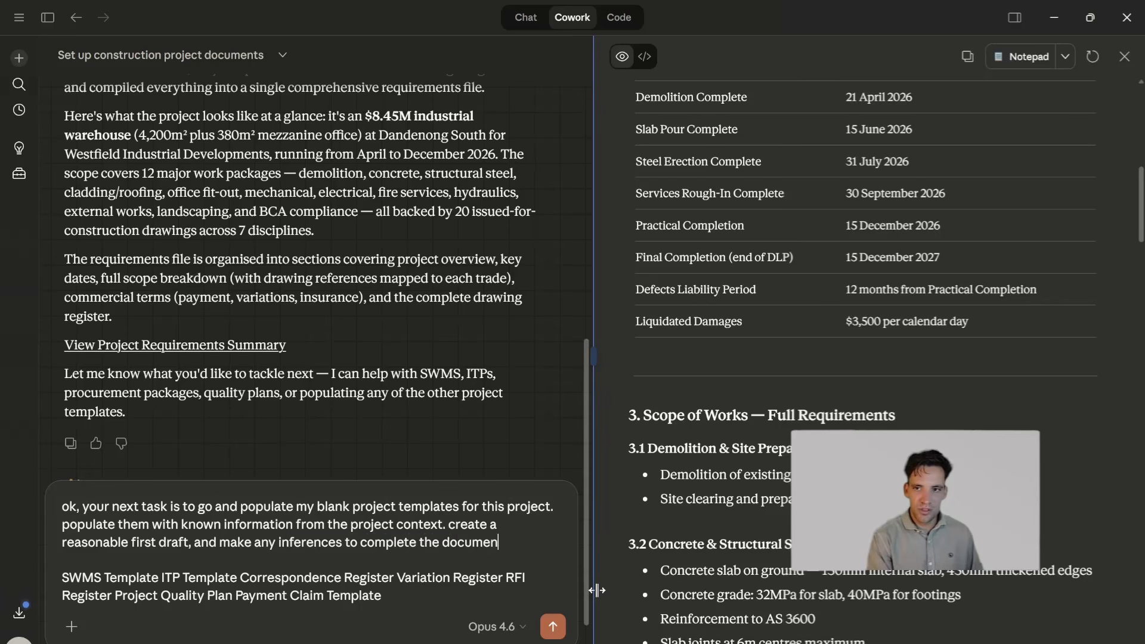
text(t, but do not m)
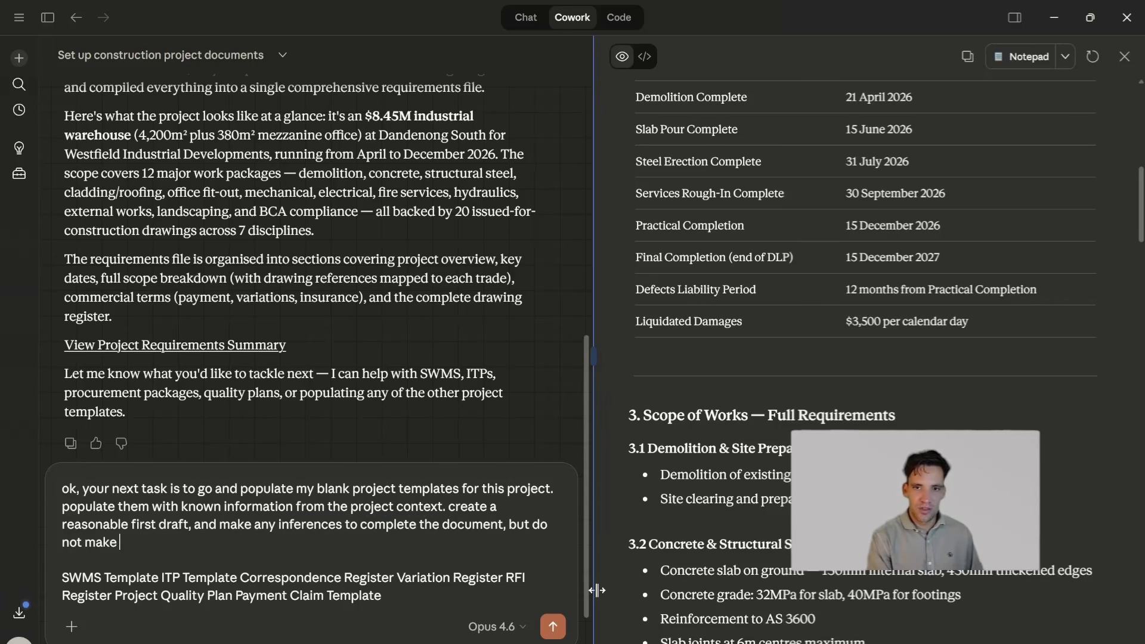
- Tell Claude not to "assume/make up any factual information" and to please ask any clarifying questions
key(BackSpace)
text(assume/mak)
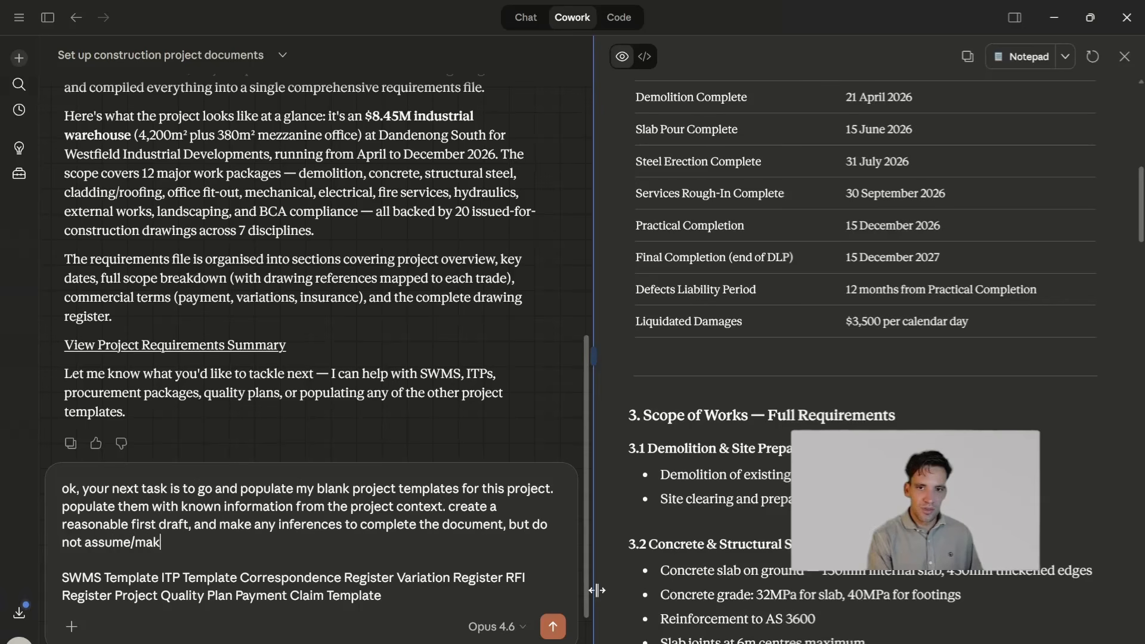
text(e up any fa)
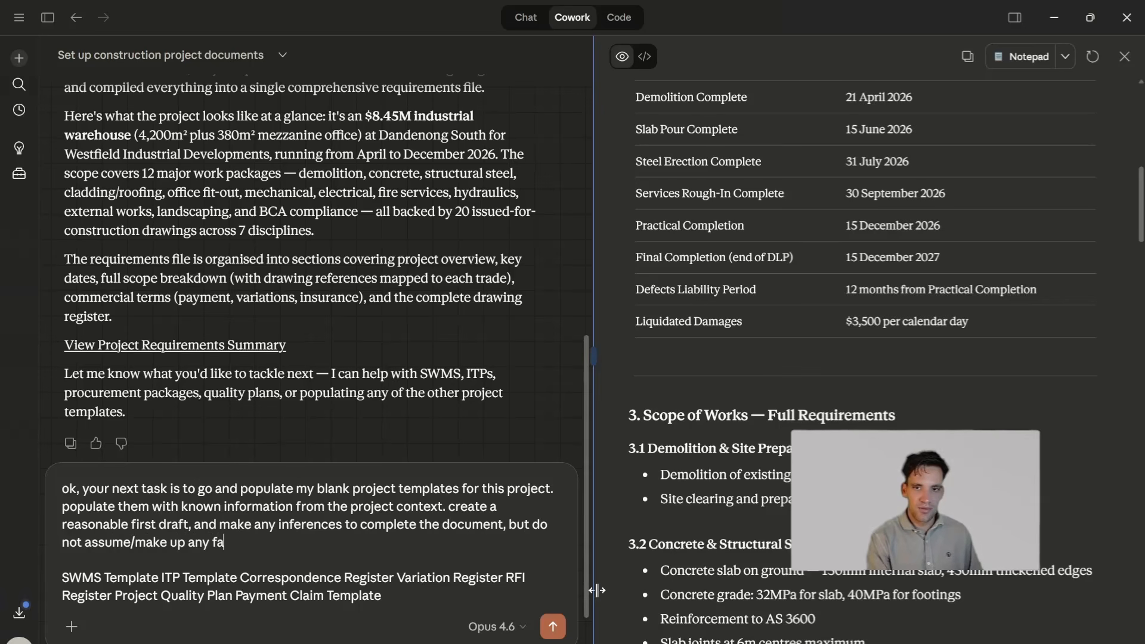
text(ctual information. pleas)
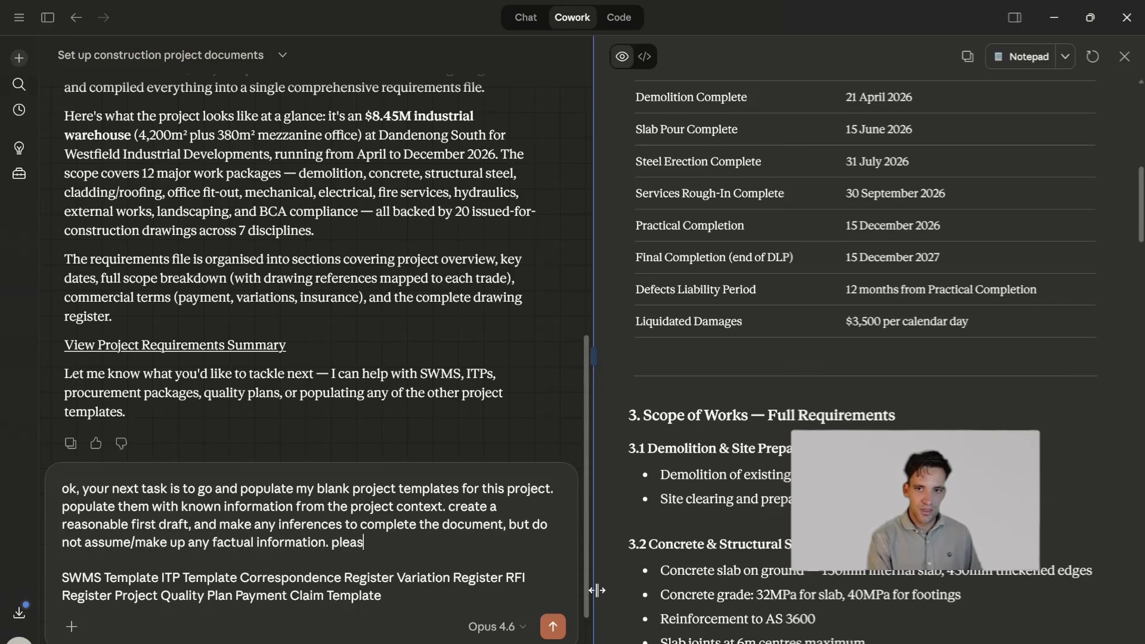
text(e ask any clar)
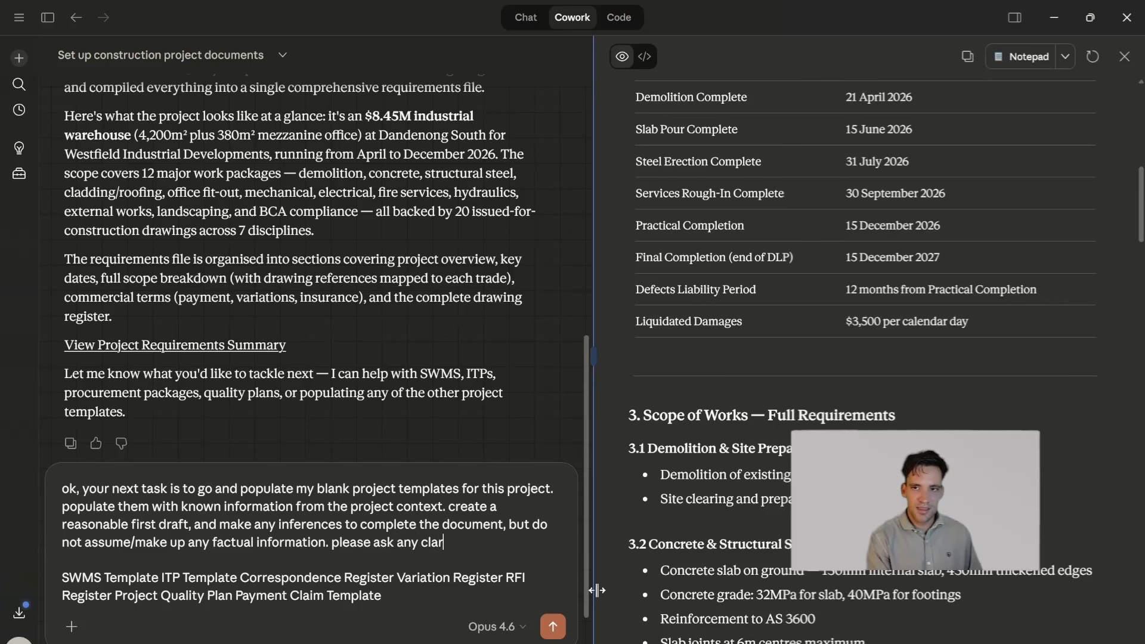
text(fiyin)
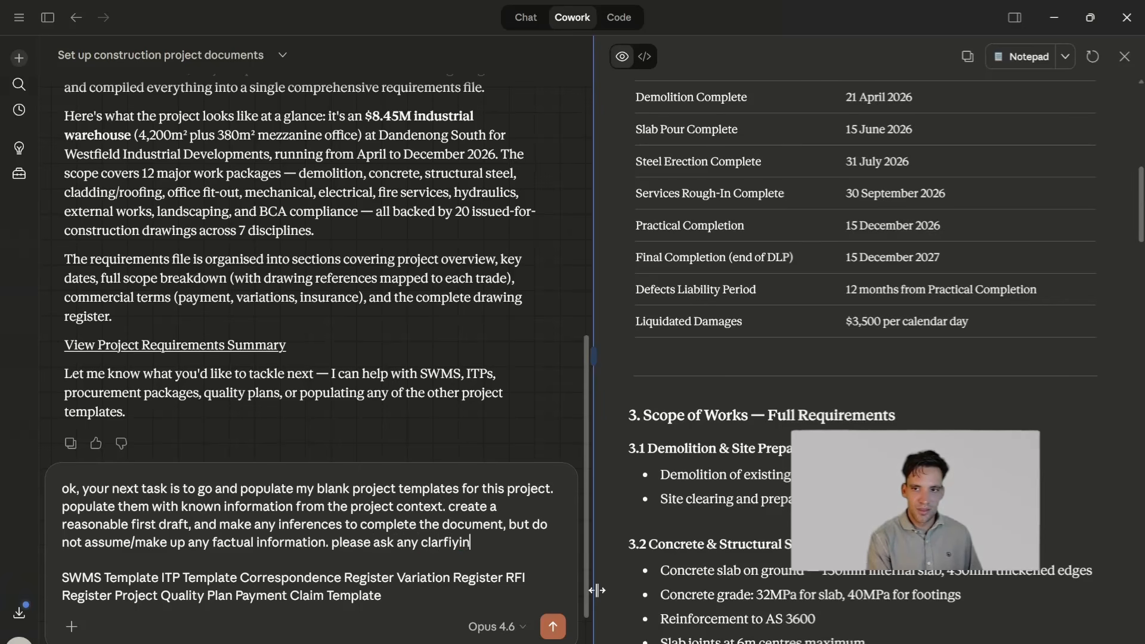
text(g questions)
- Introduce the pasted list by saying the templates to update are listed in the project document register, ending with "here are the documents:", and send the prompt
key(shift+Return)
key(shift+Return)
text(the templates to unde)
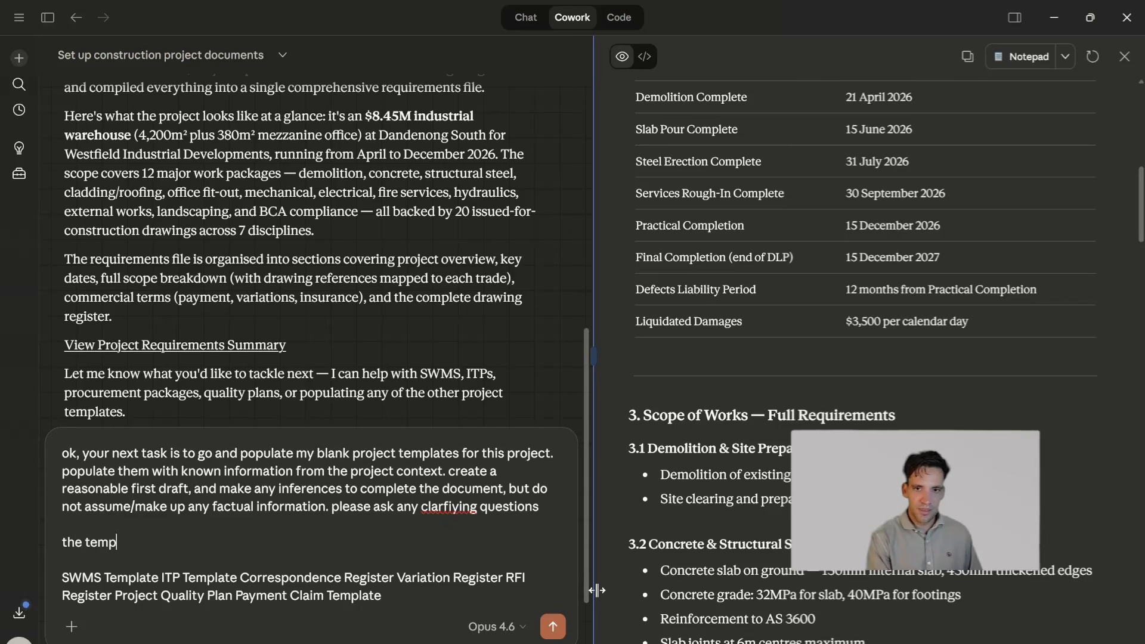
key(BackSpace)
key(BackSpace)
key(BackSpace)
text(pate are liste)
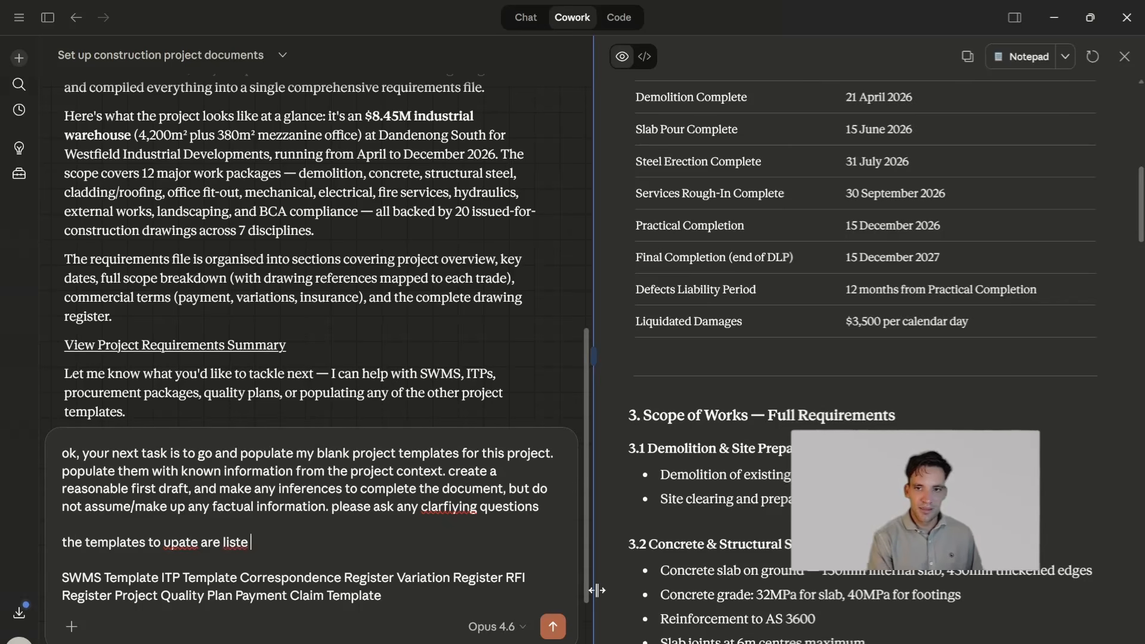
key(BackSpace)
text(d in the p)
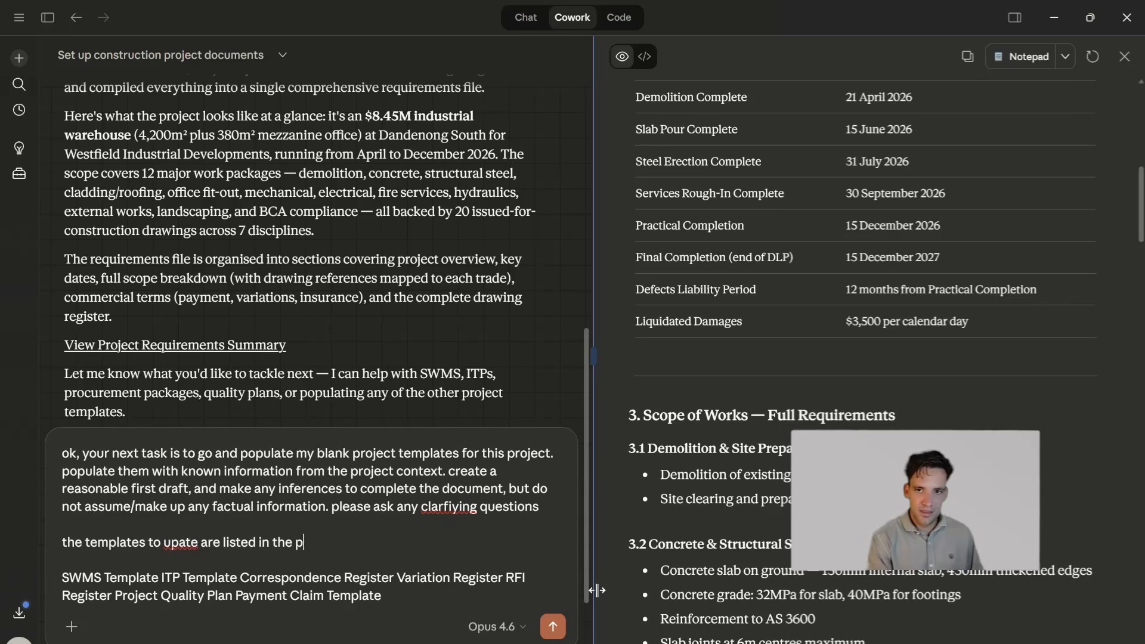
text(roject document registe)
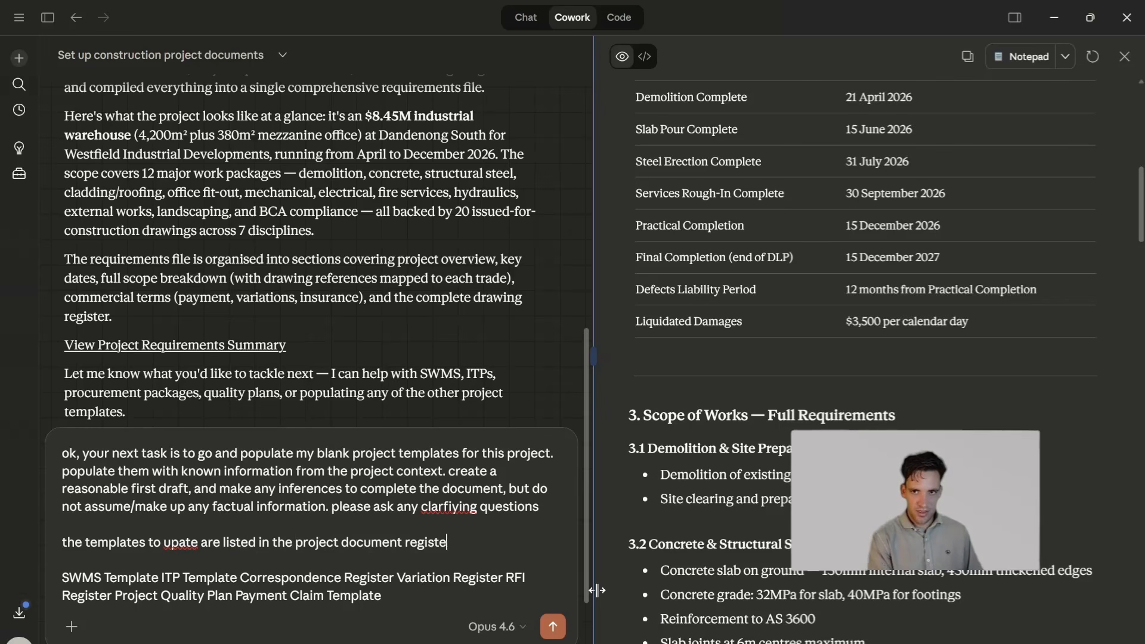
text(r. here are the documents:)
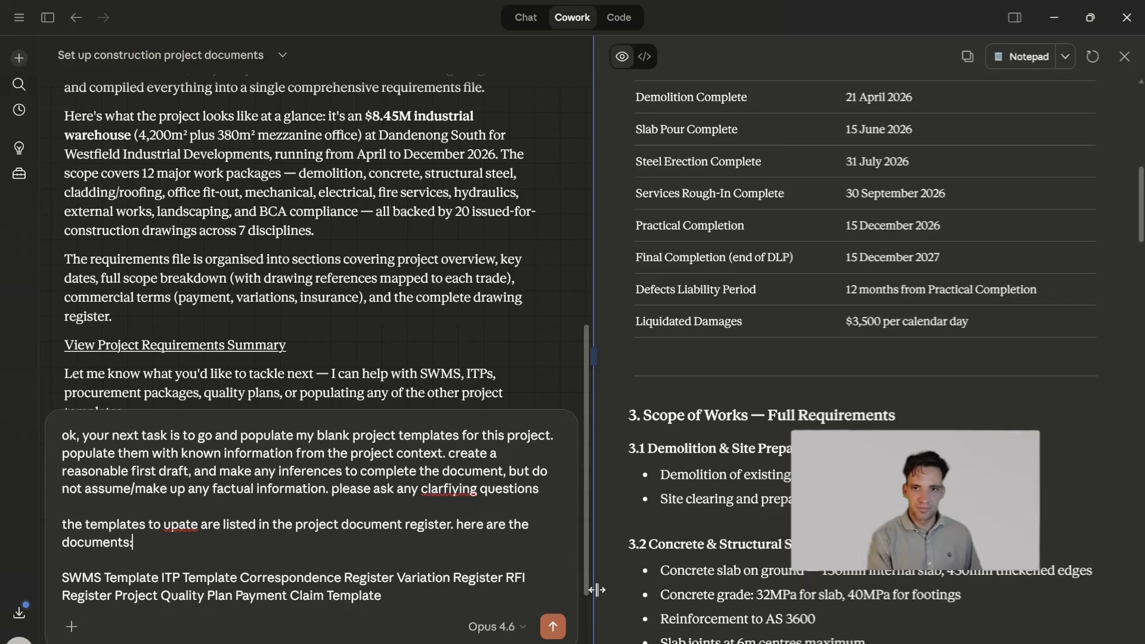
key(Return)
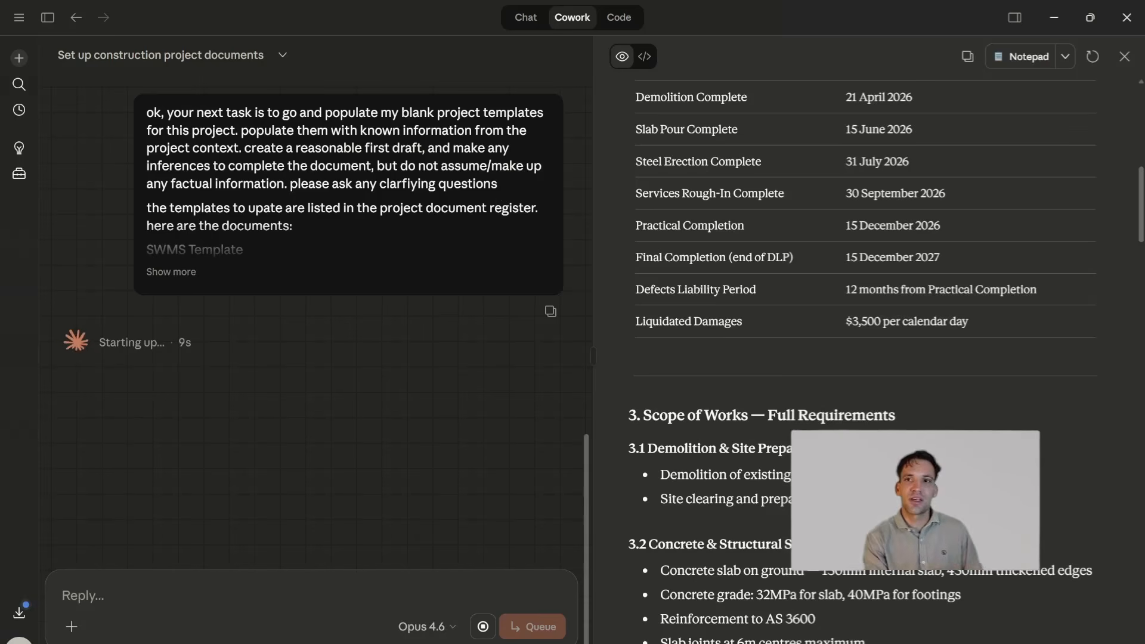
- Check the clarifying-questions request in the sent prompt, Claude's progress on the templates, and the key dates in the requirements summary
drag(497, 183, 301, 183)
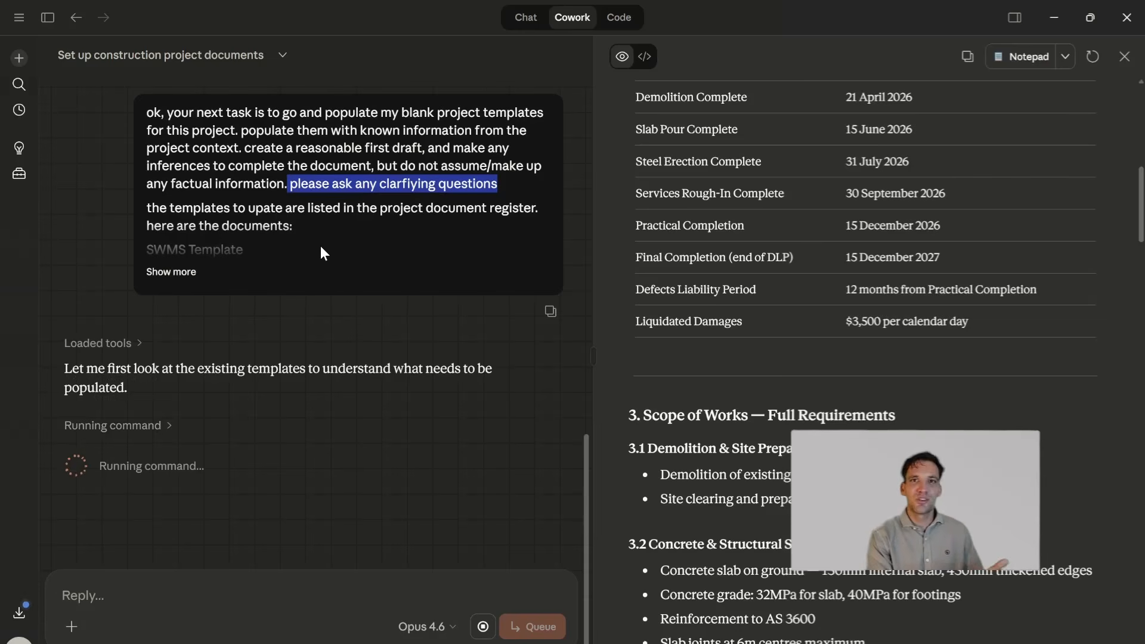
click(332, 311)
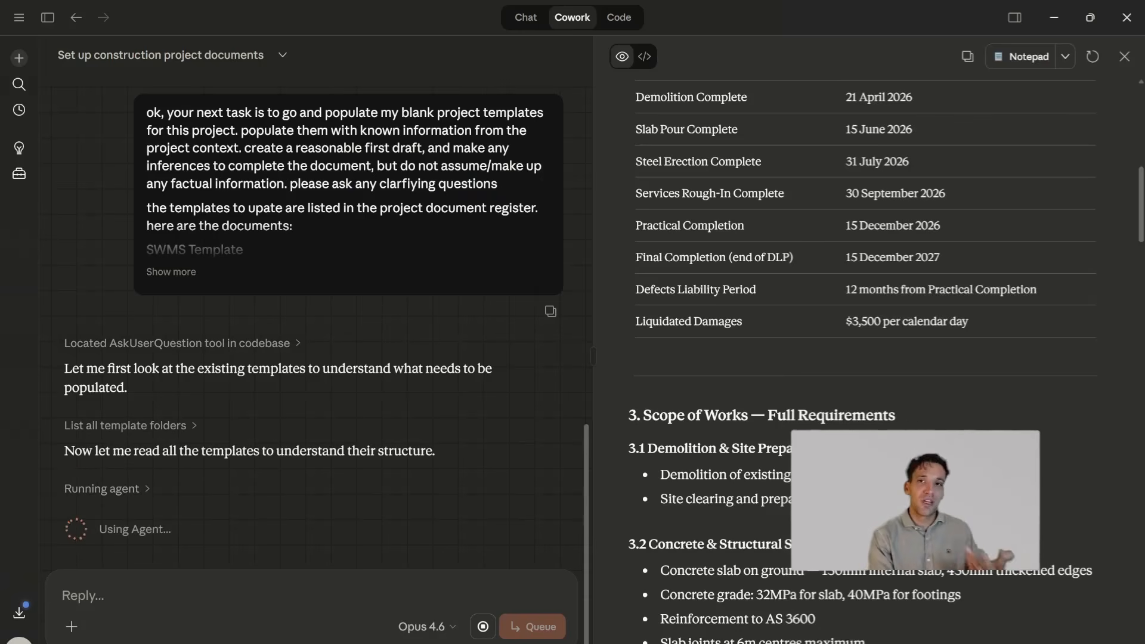
scroll(429, 488, down, 1)
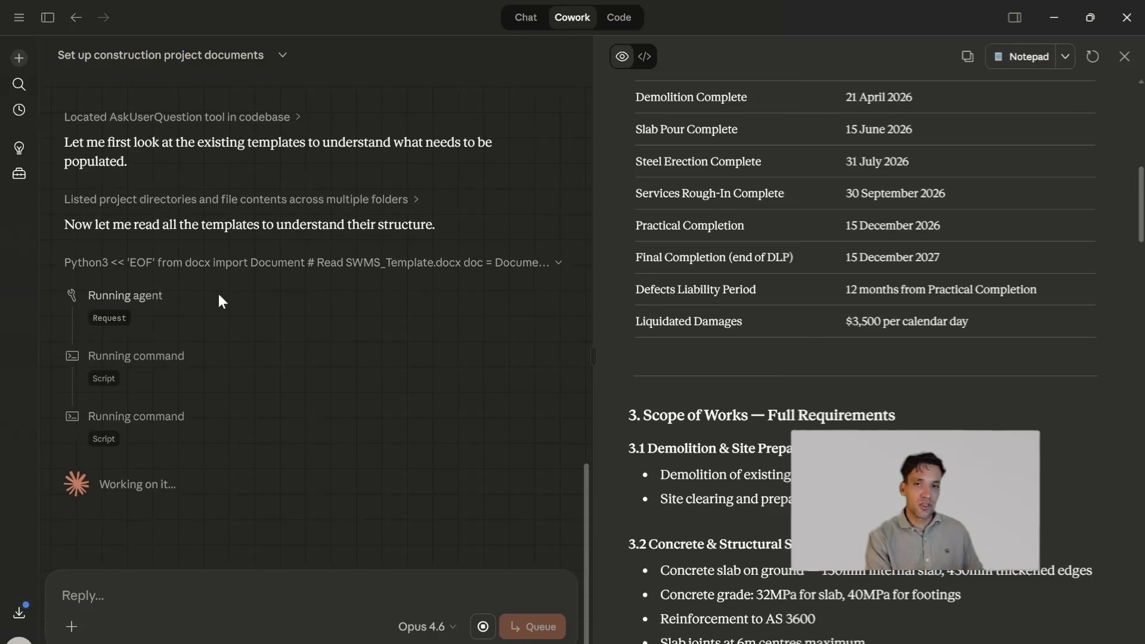
scroll(808, 161, up, 2)
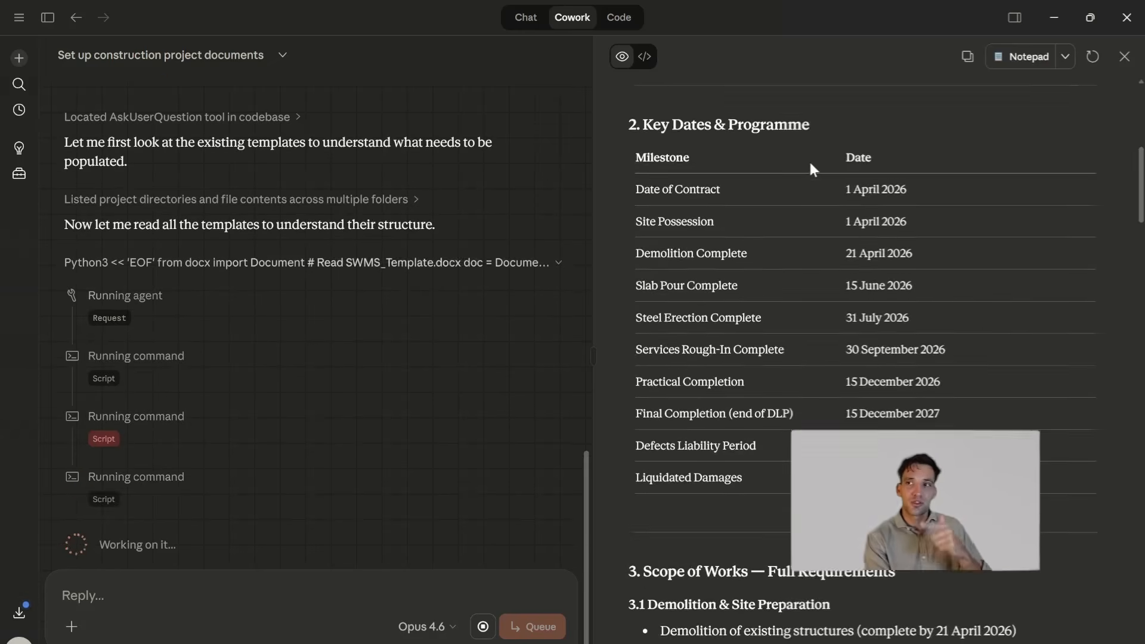
- Open Project_Requirements_Summary.md in Notepad, allowing the file access, and read its key dates and scope of works
scroll(809, 161, down, 4)
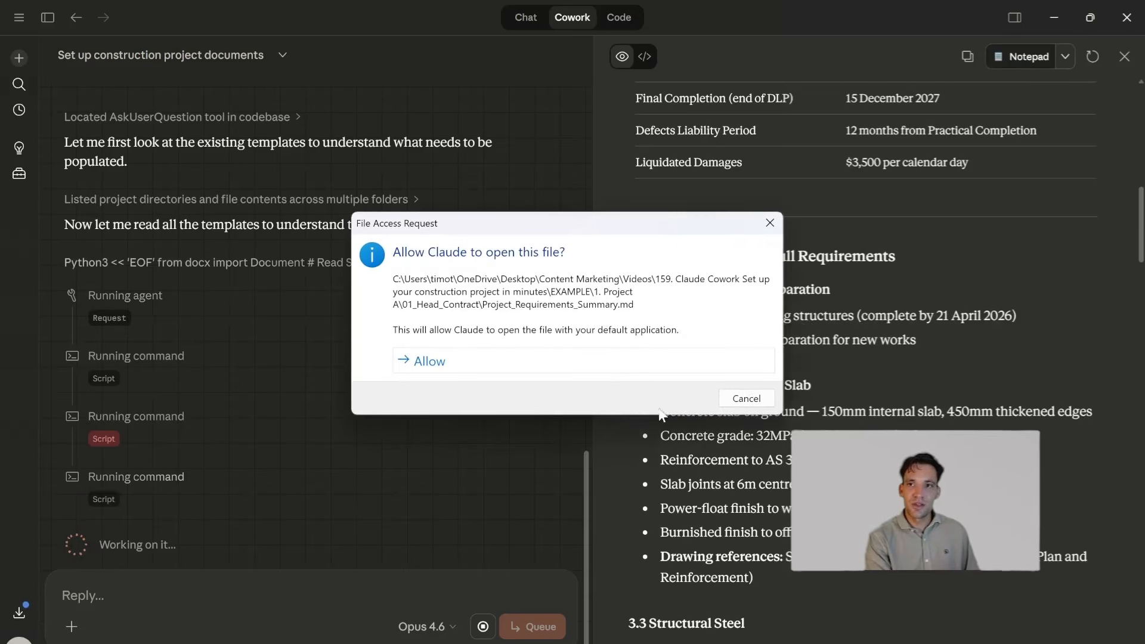
click(445, 368)
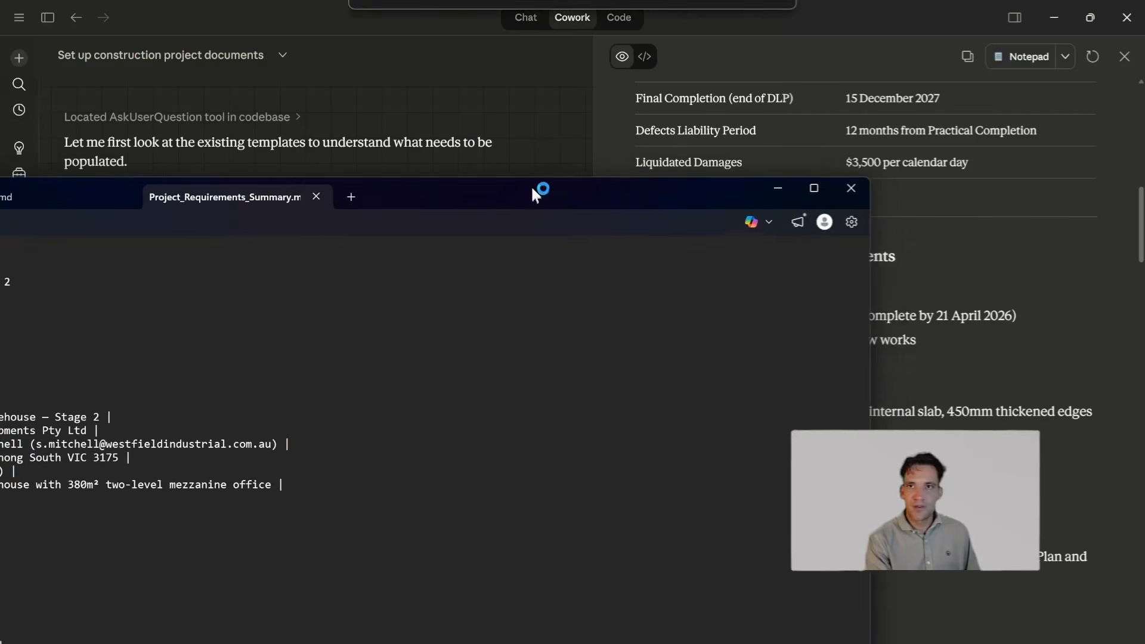
click(817, 183)
scroll(573, 349, down, 20)
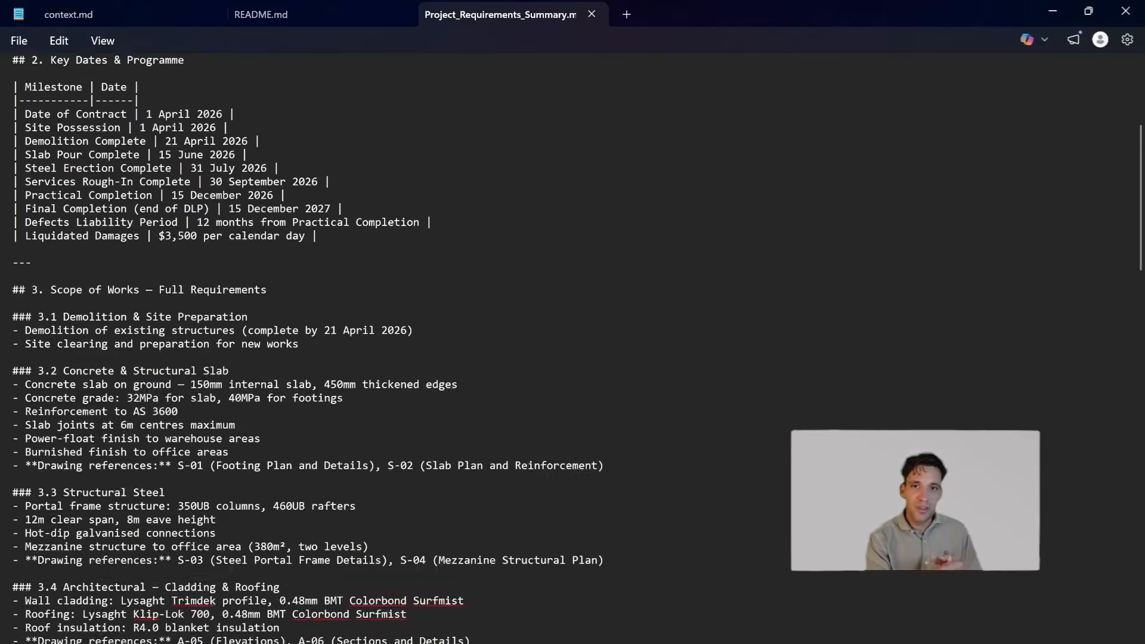
scroll(573, 349, down, 3)
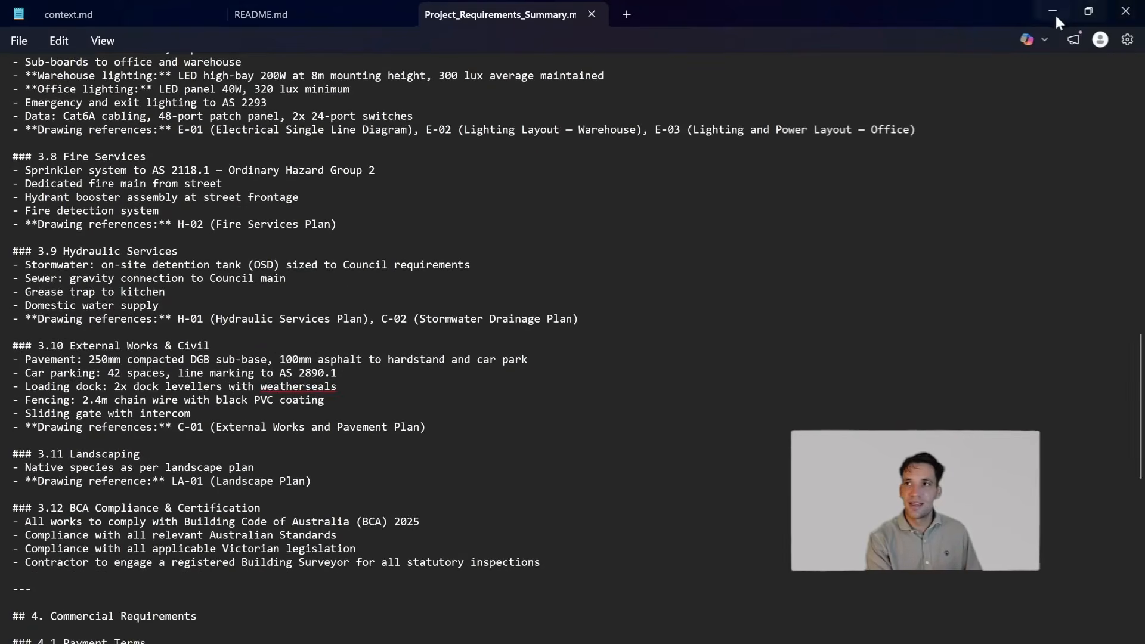
click(1053, 11)
- Monitor Claude's progress reading the templates and check the contents of the 1. Project A folder in File Explorer
scroll(213, 484, down, 3)
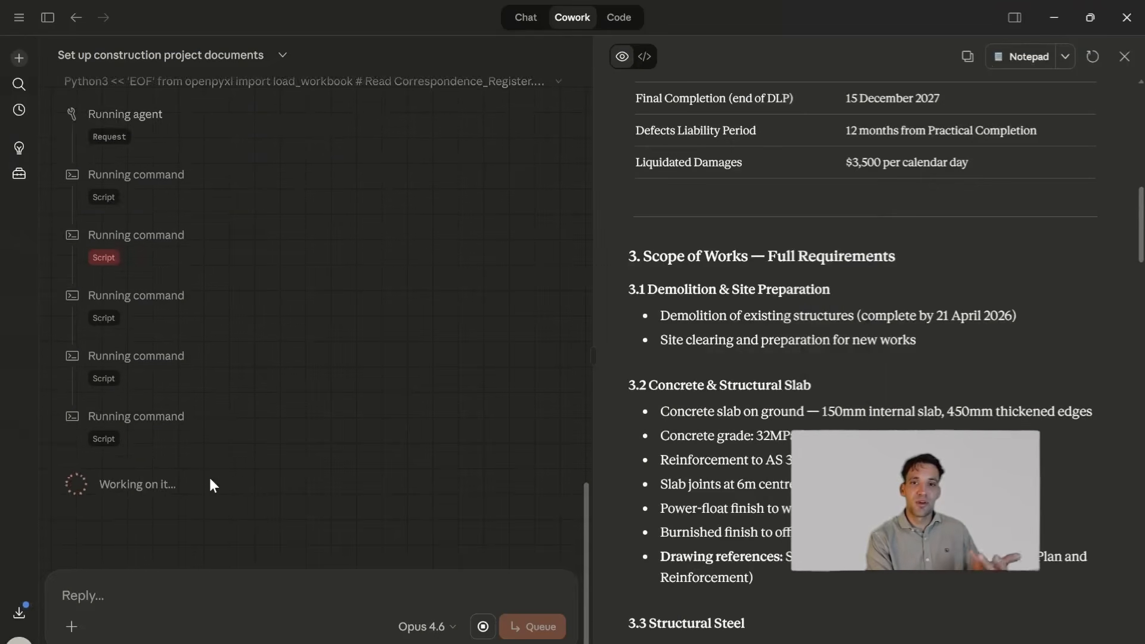
scroll(209, 479, up, 2)
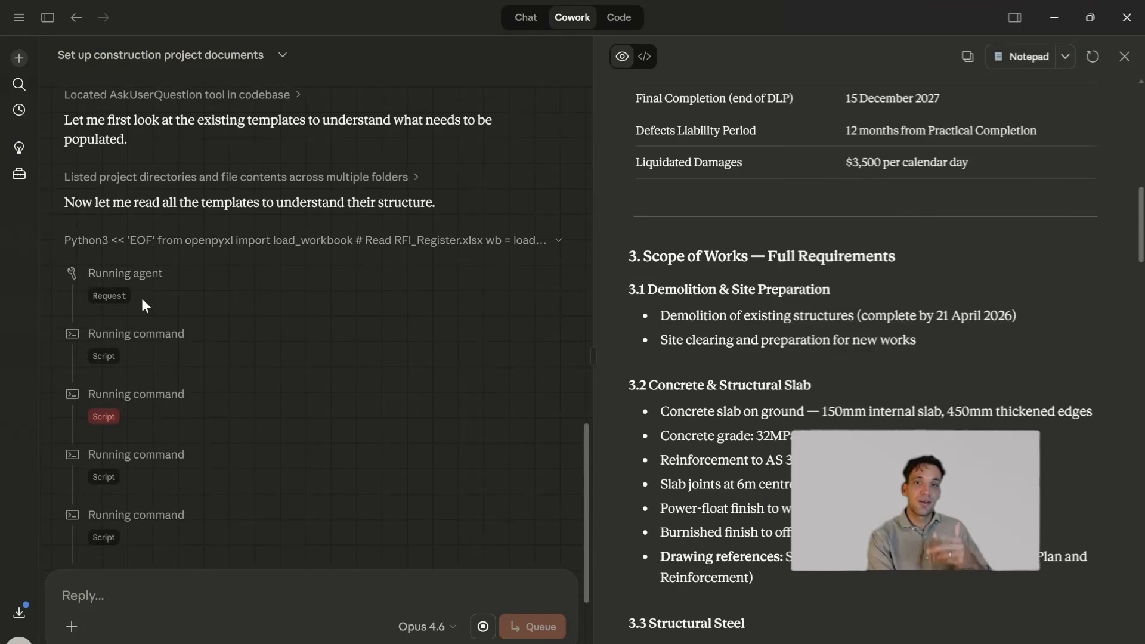
scroll(149, 334, down, 4)
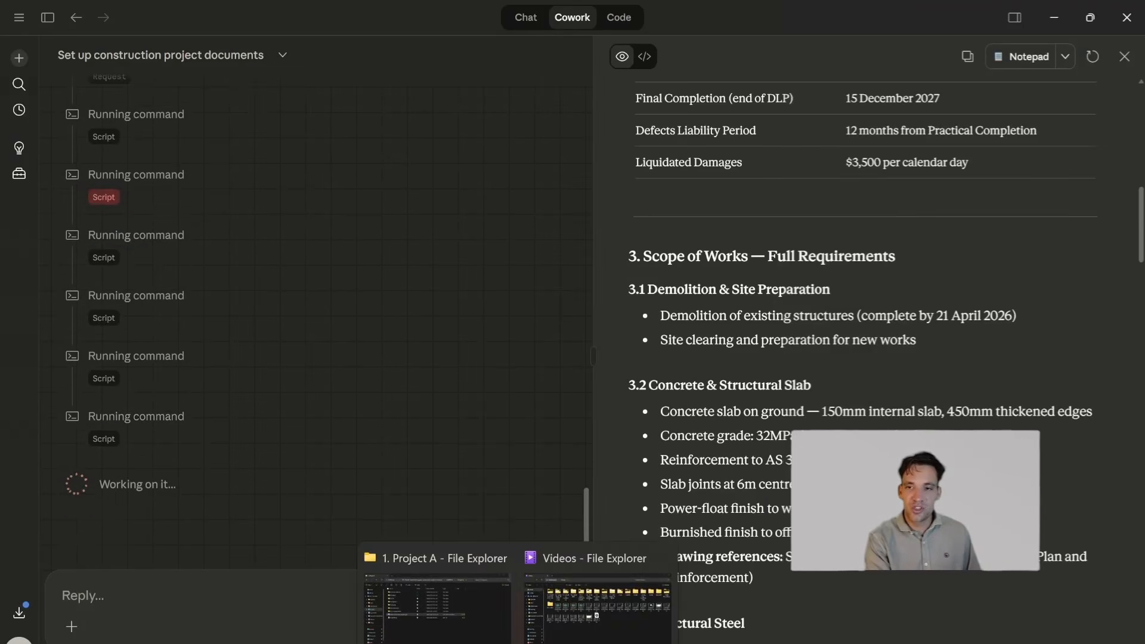
click(439, 600)
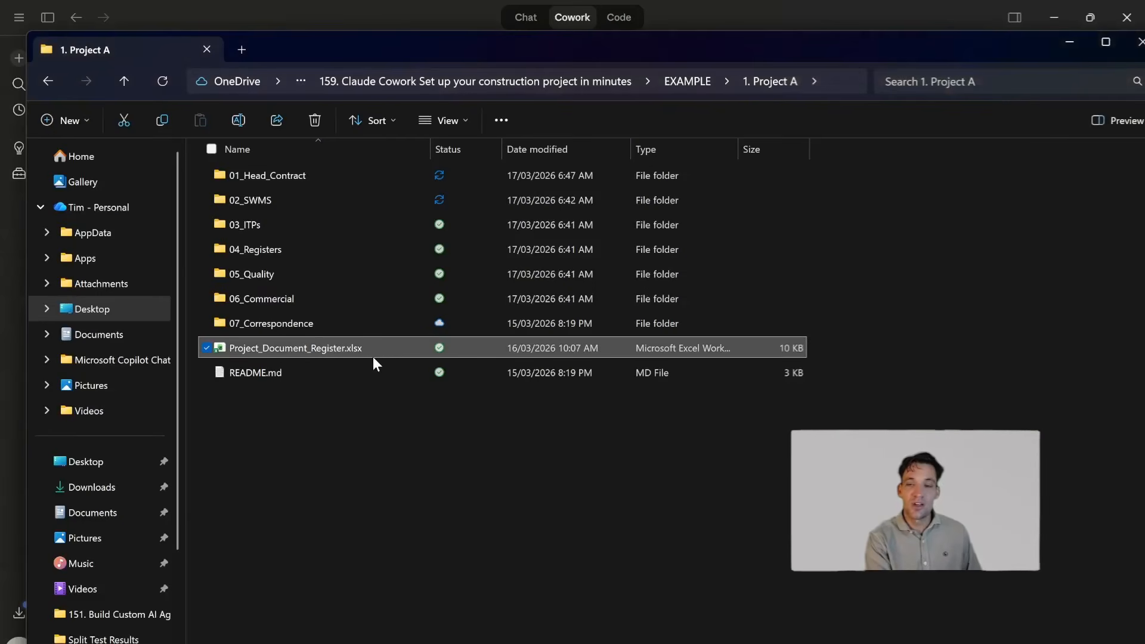
click(1068, 46)
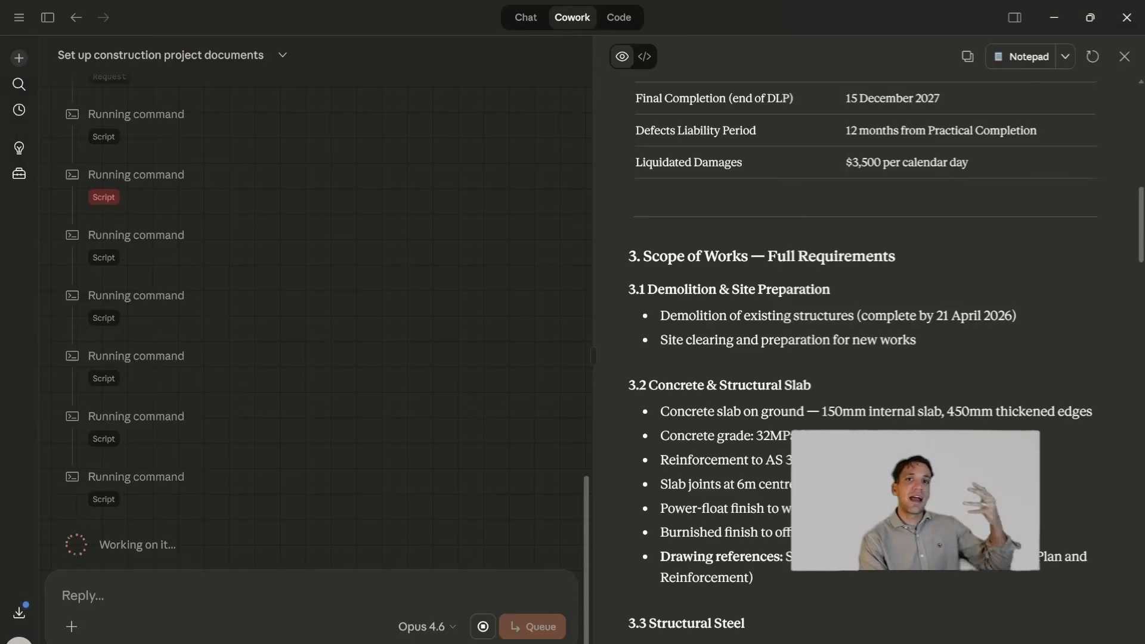
scroll(141, 294, up, 3)
scroll(246, 263, down, 2)
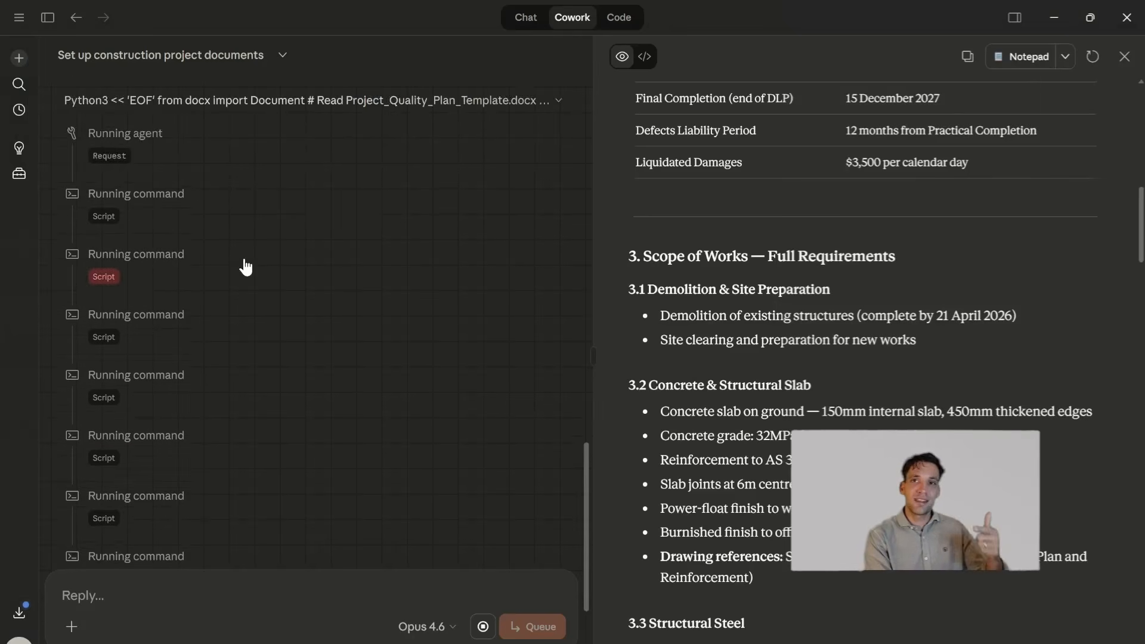
scroll(246, 267, down, 3)
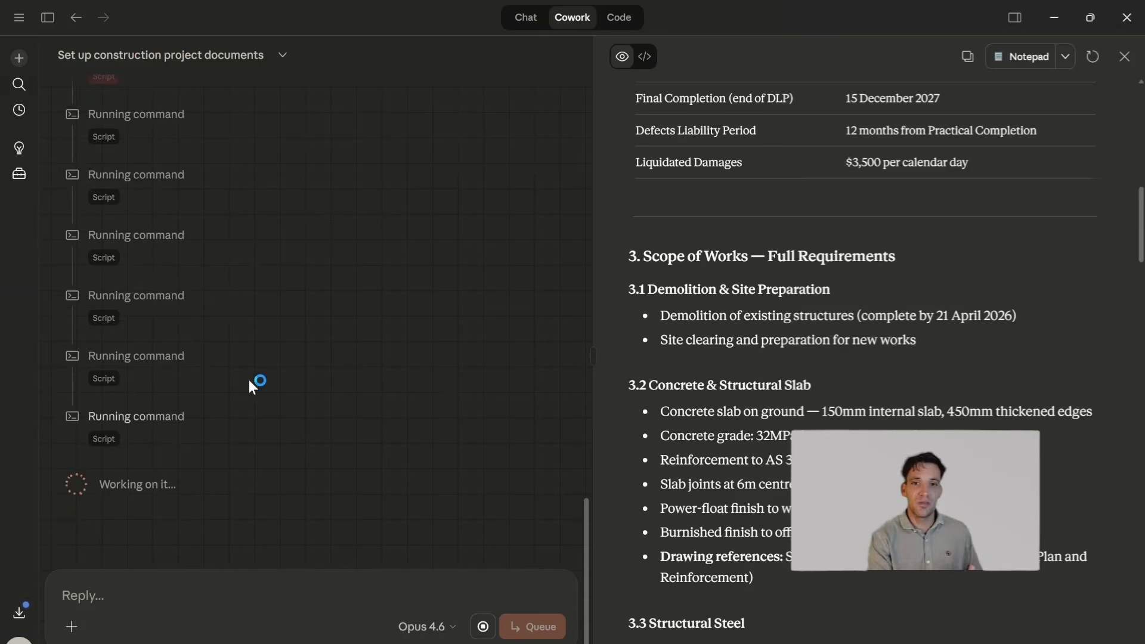
scroll(159, 398, up, 4)
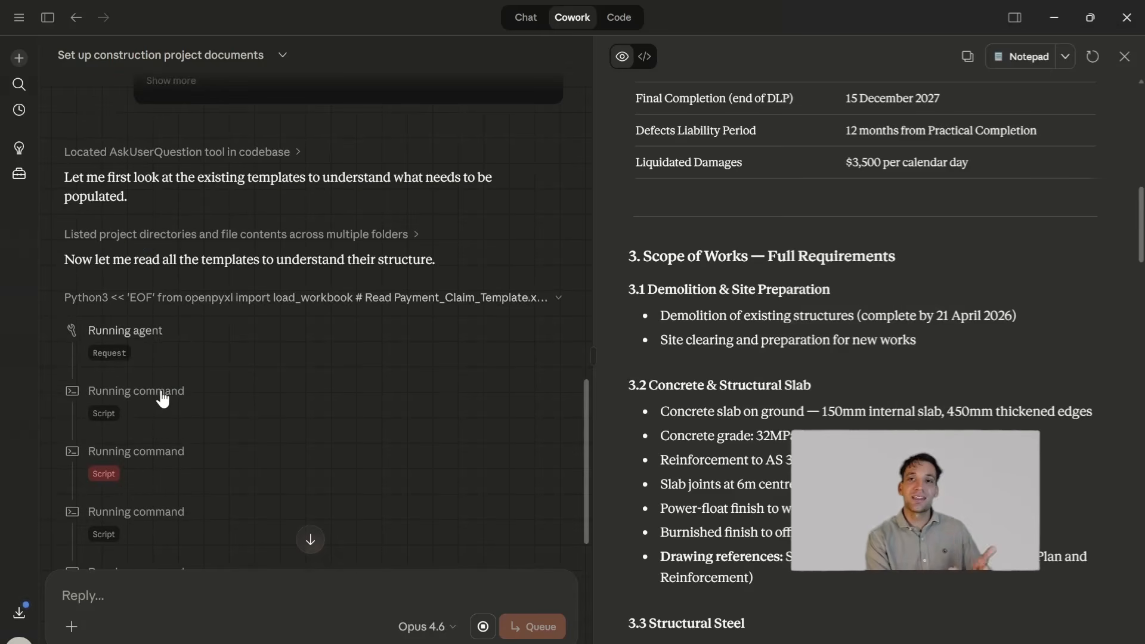
scroll(197, 394, down, 5)
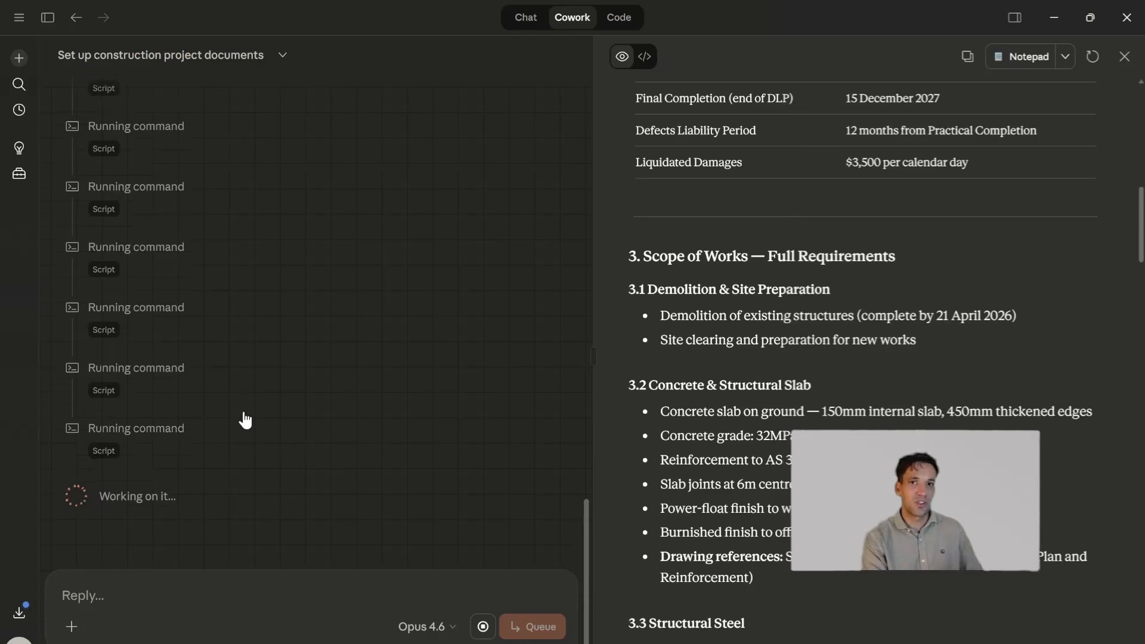
- Switch to the requirements summary in Notepad, look over its services scope sections, and return to Claude
key(alt+Tab)
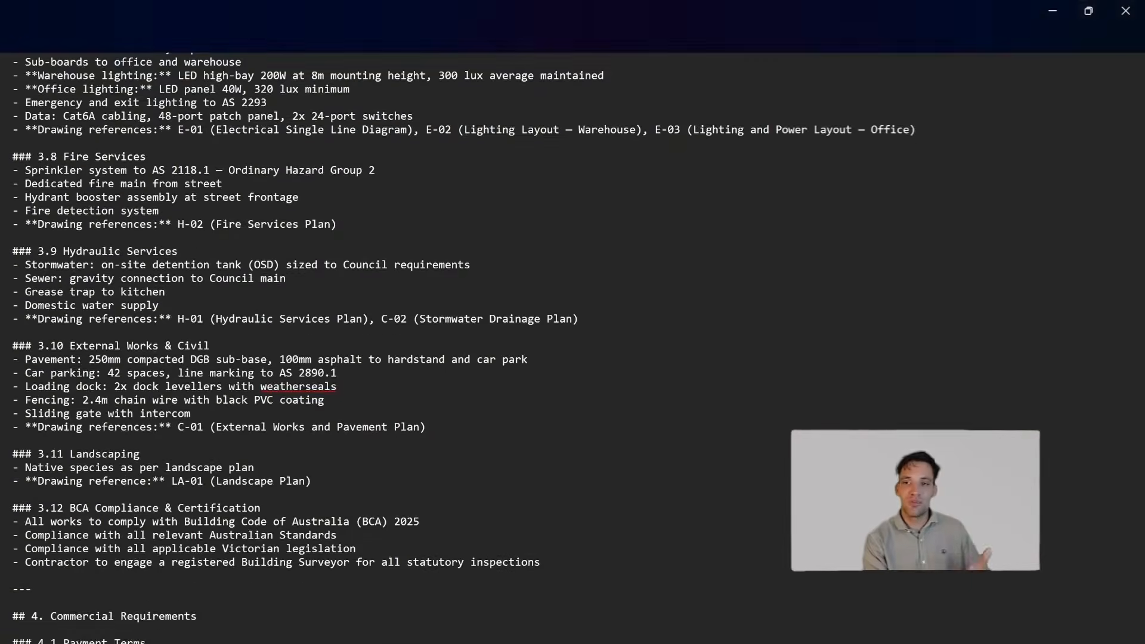
scroll(573, 346, up, 7)
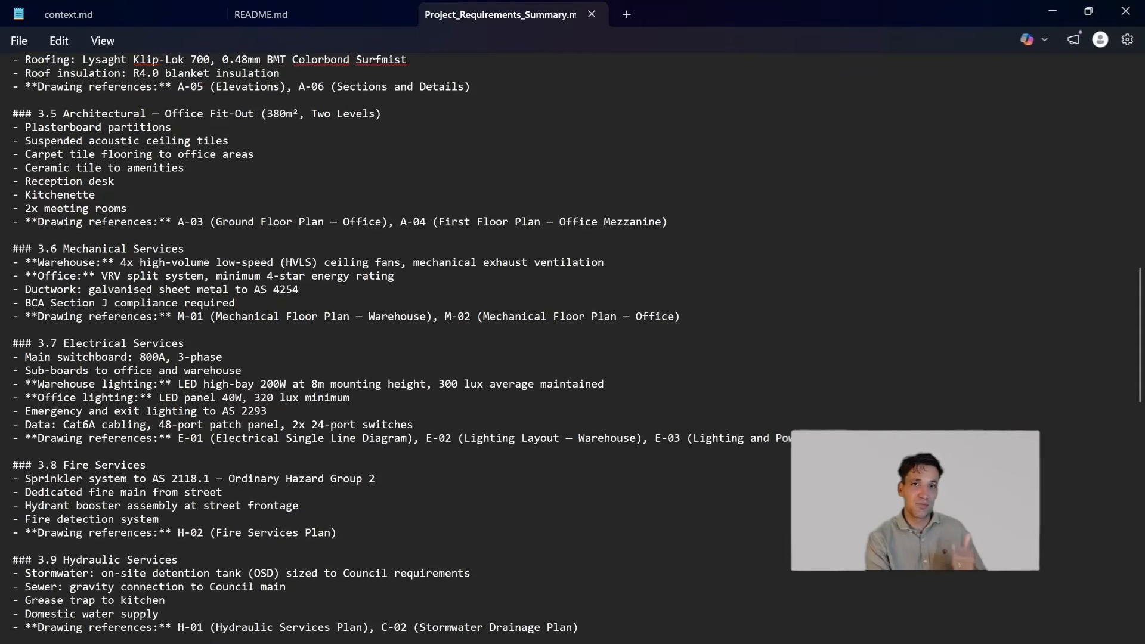
key(alt+Tab)
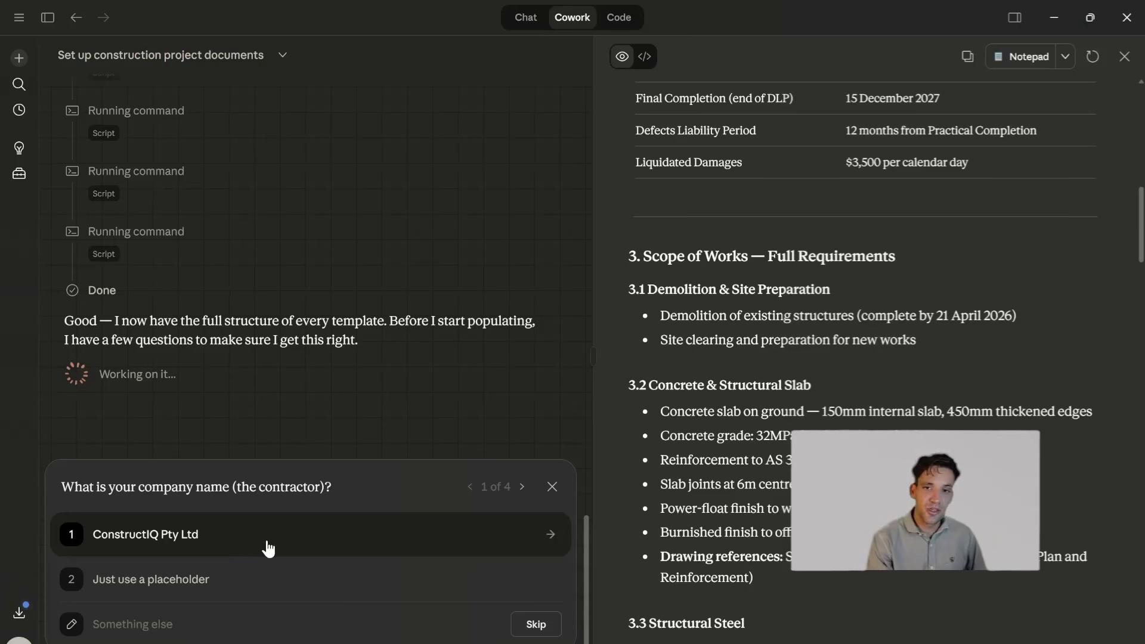
- Choose ConstructIQ Pty Ltd as the contractor and answer the SWMS question with "please cover all trades. make assumptions about the methodology"
click(268, 549)
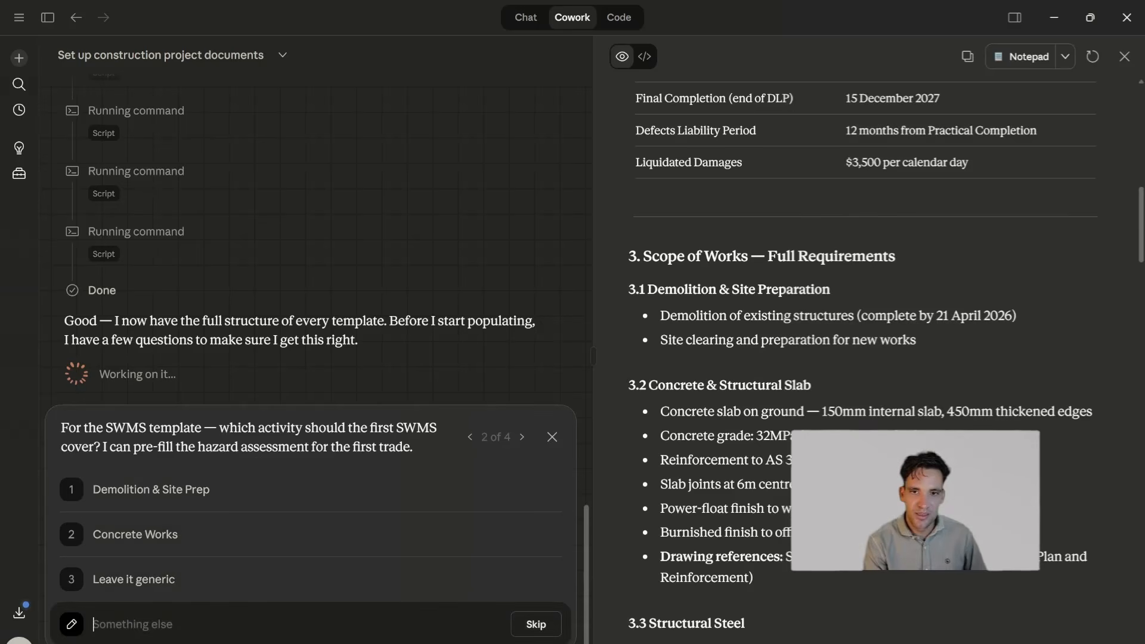
text(please cover)
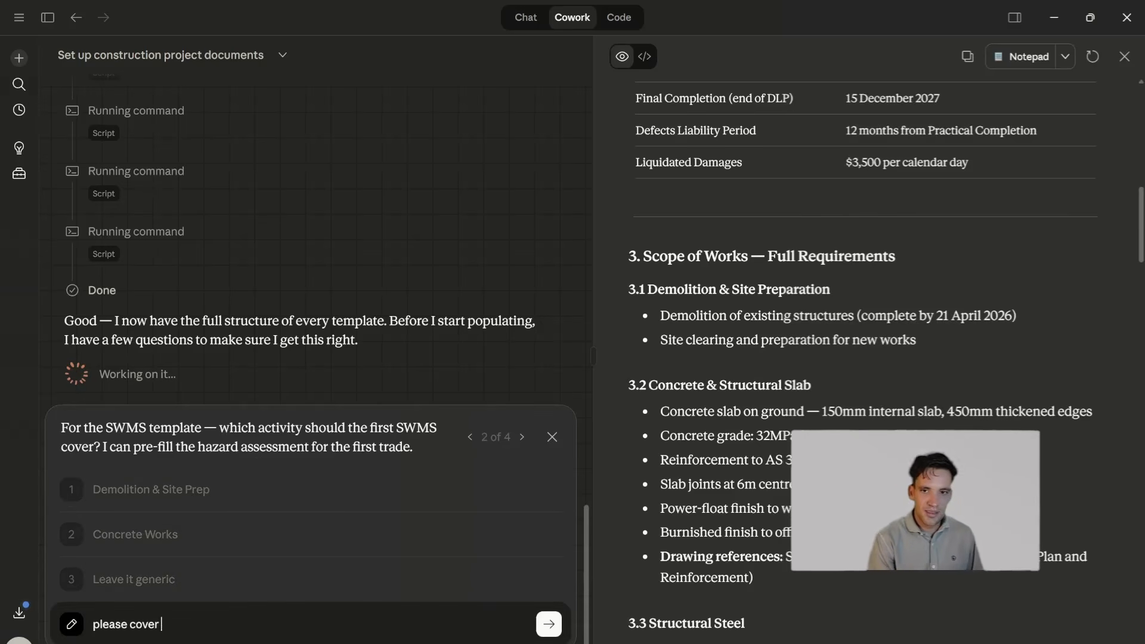
text( all trades. mak)
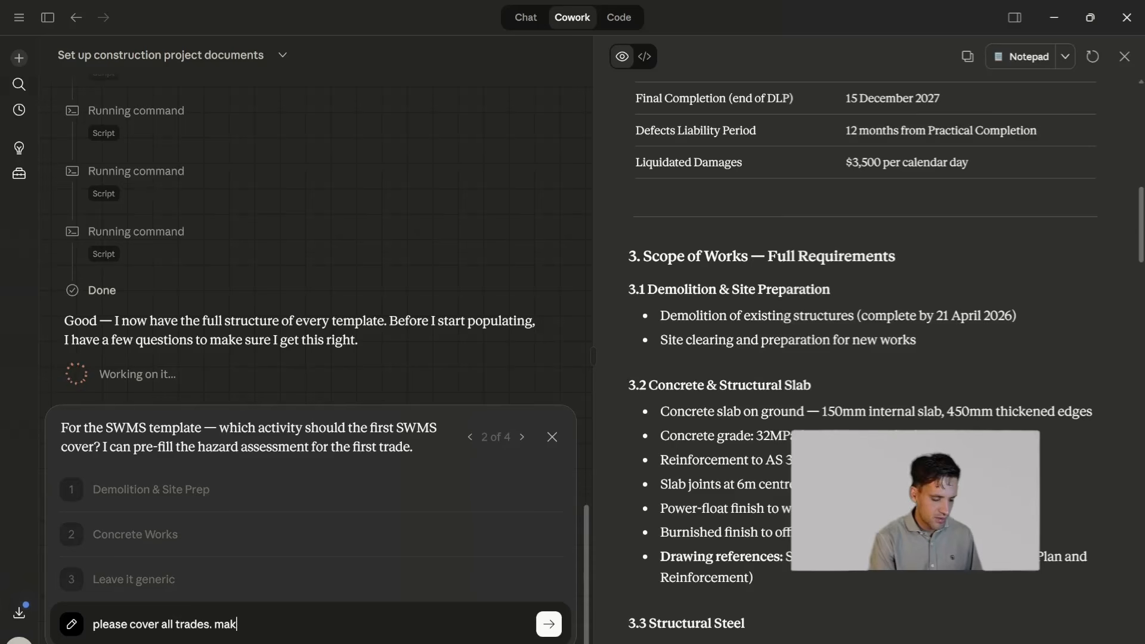
text(e assumptions b)
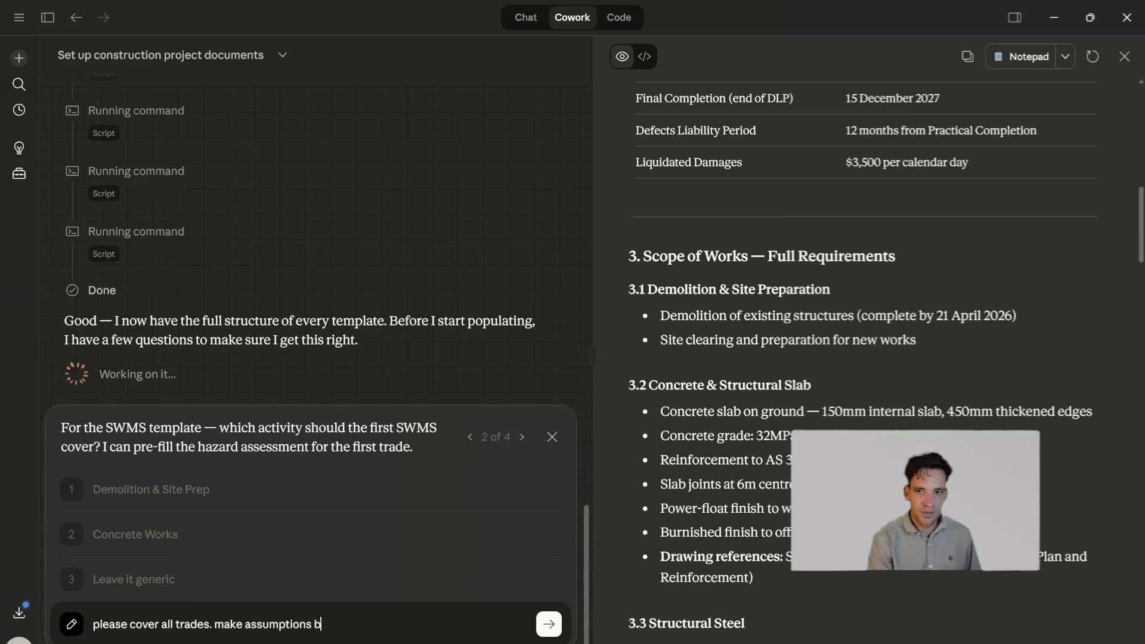
text(out the methodology)
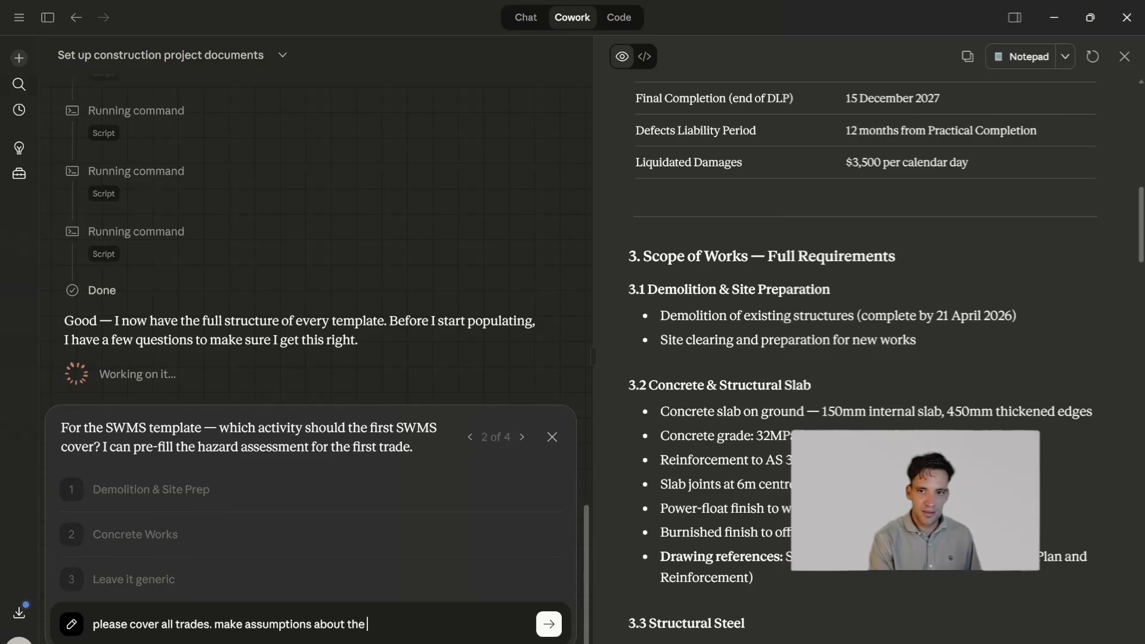
key(Return)
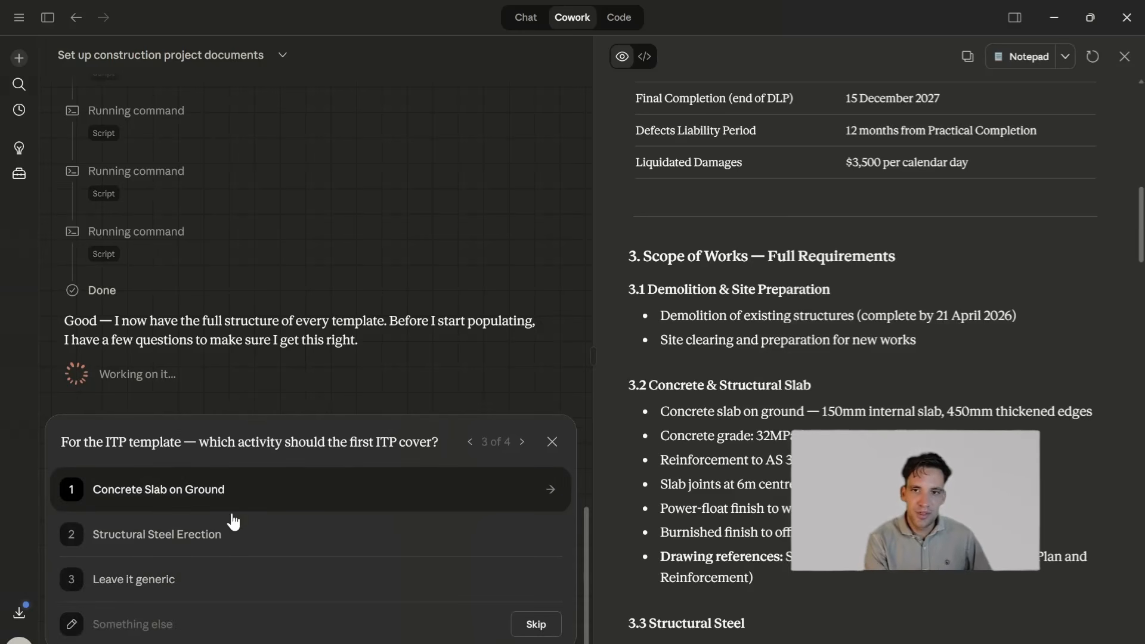
- Answer the ITP question with "please cover all trades, make assumptions about the methodology" and leave the key personnel as TBC
text(please)
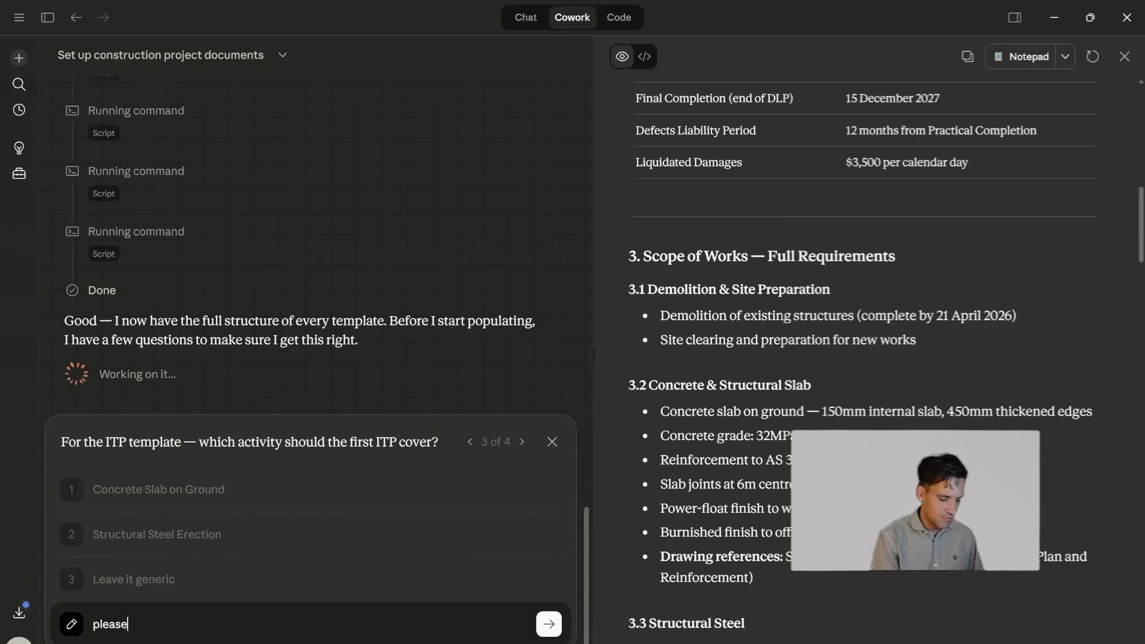
text( cover all trades, make as)
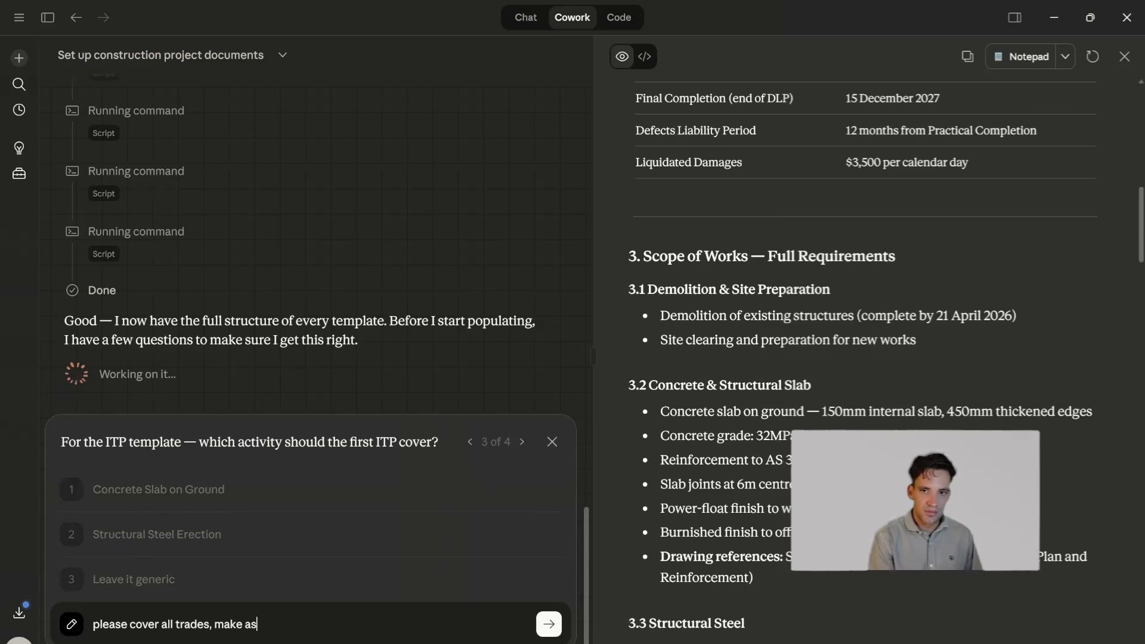
text(sumptions about the meth)
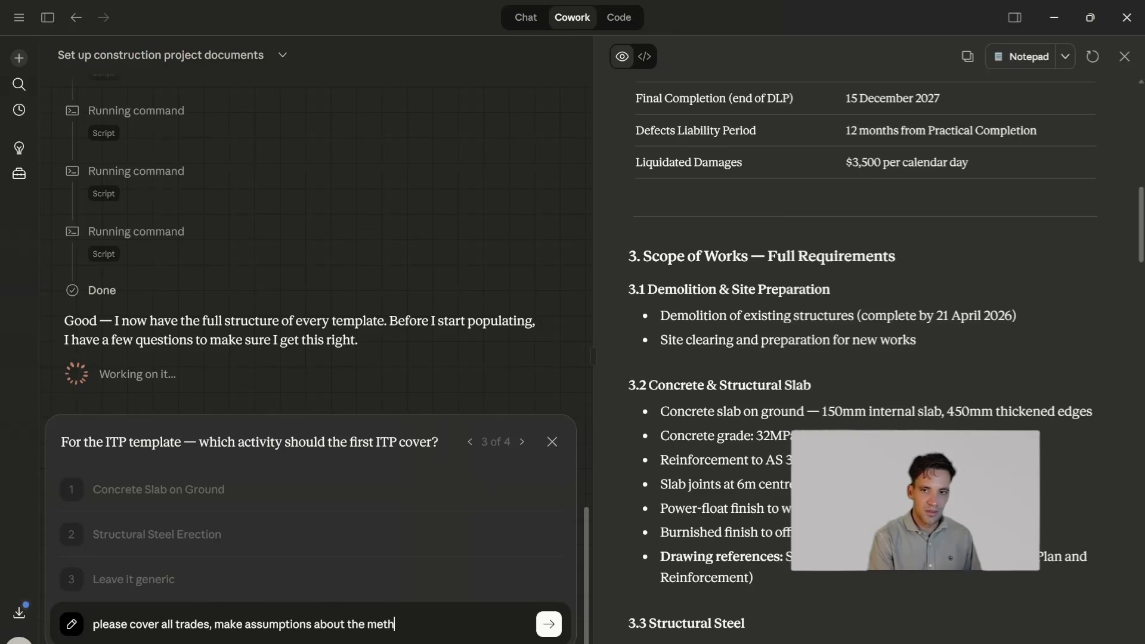
text(odolog)
key(Return)
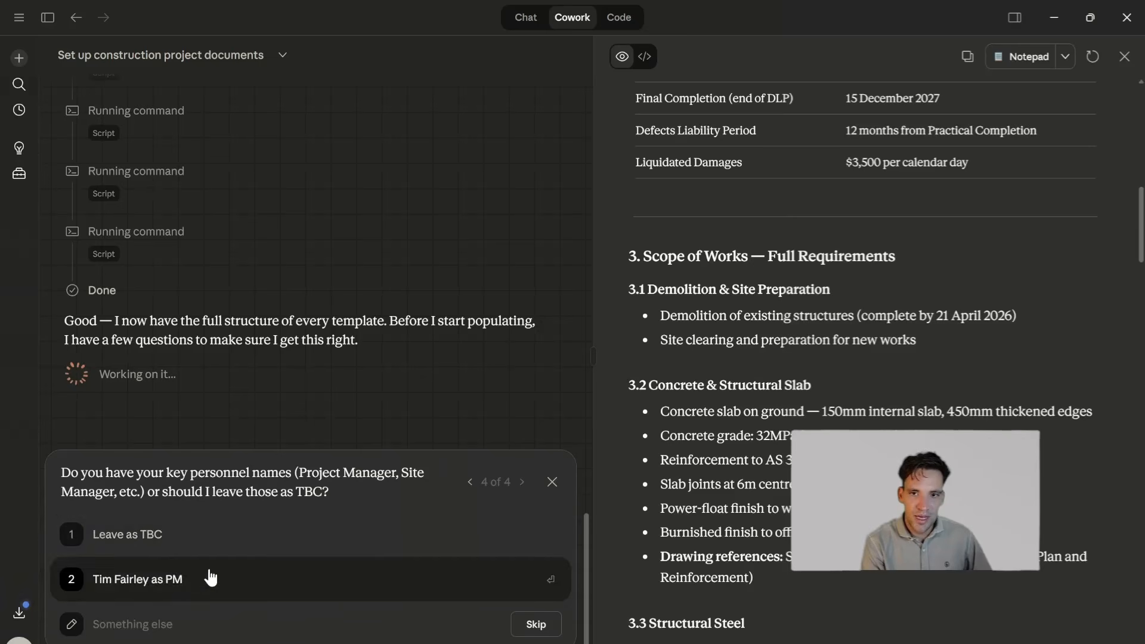
click(186, 546)
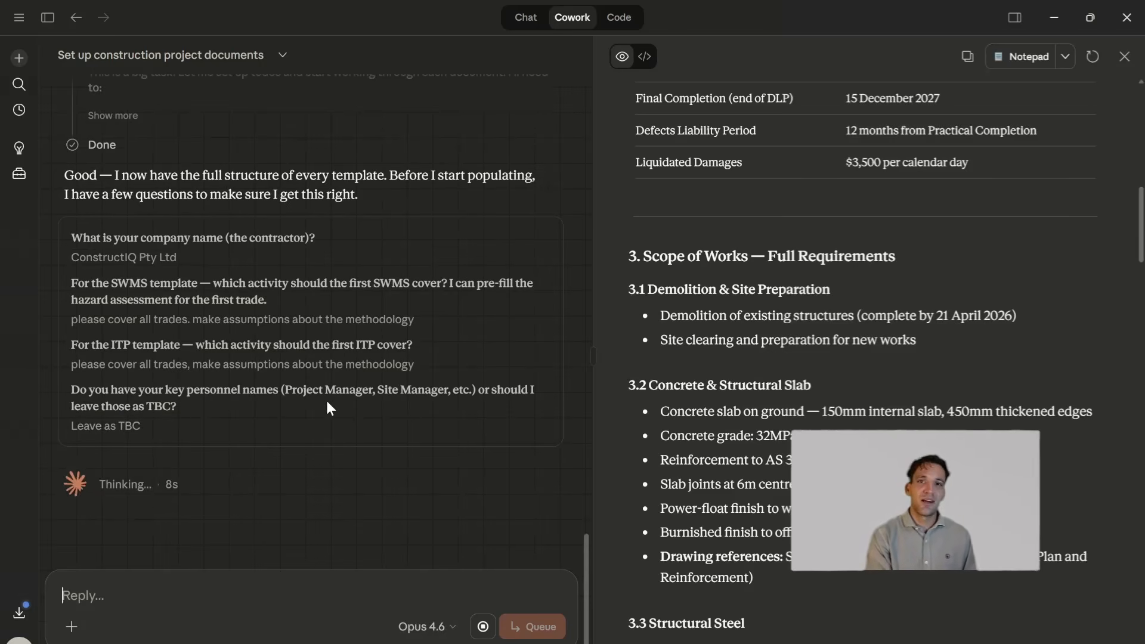
- Look over the subfolders of 1. Project A in File Explorer and return to Claude
mouse_move(522, 642)
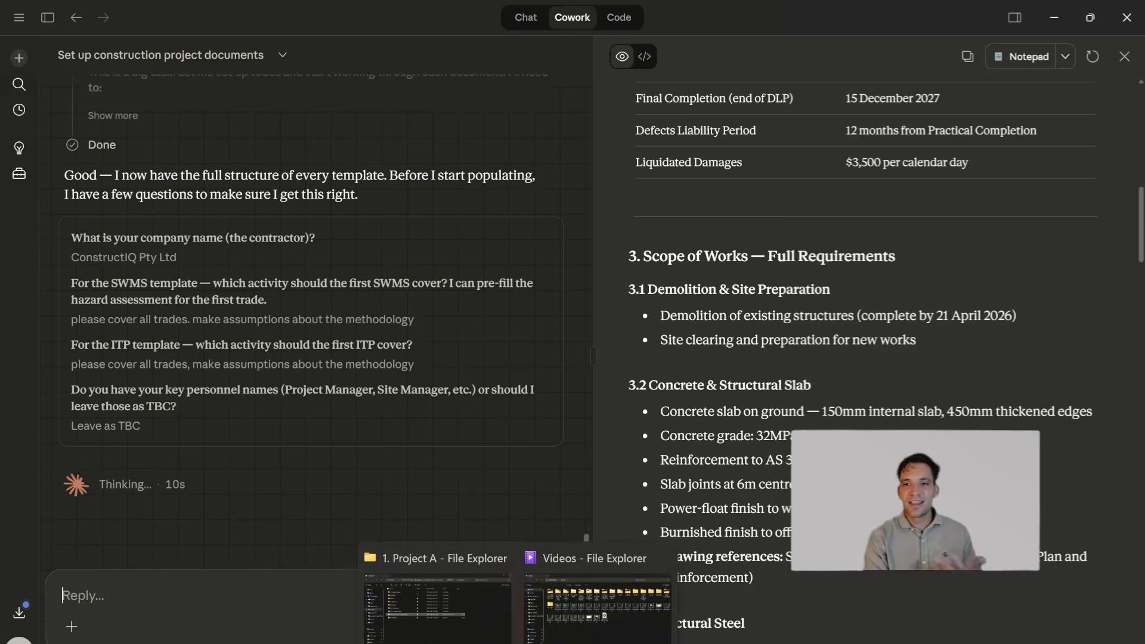
click(493, 625)
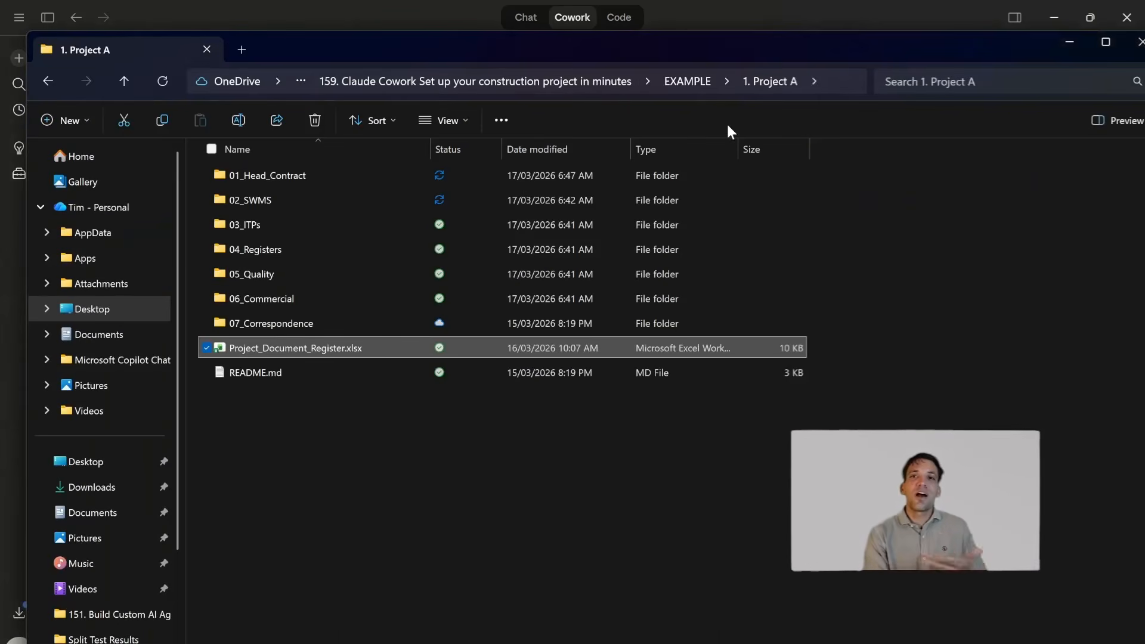
click(1065, 44)
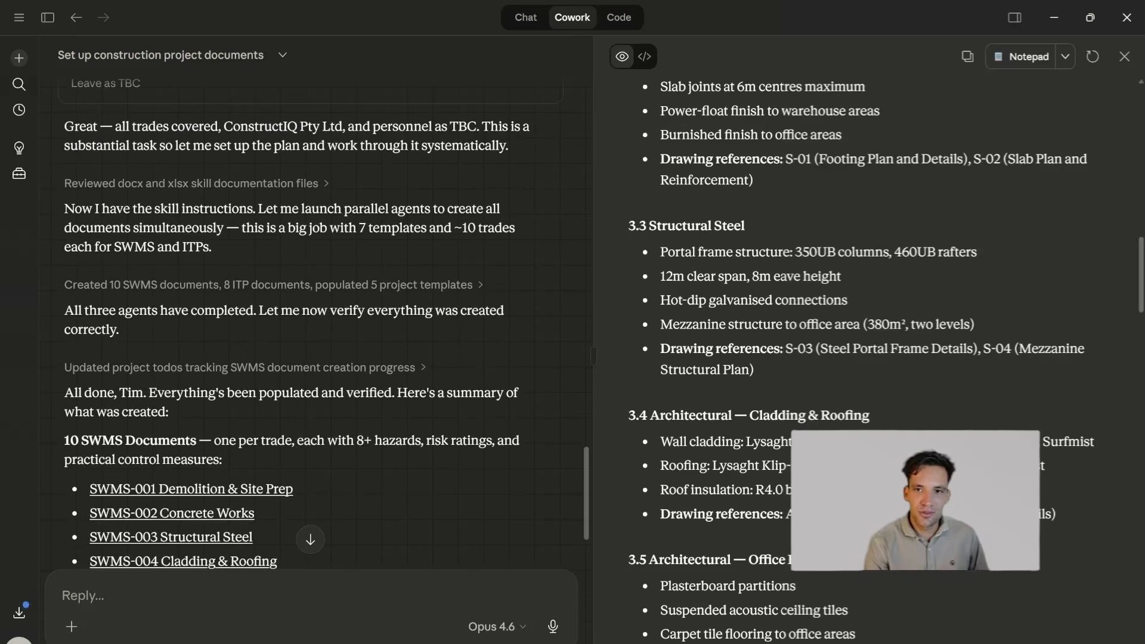
- Review Claude's summary of the created SWMS, ITPs, registers, quality plan and payment claim, and bring up the project document register in Excel
scroll(417, 486, down, 3)
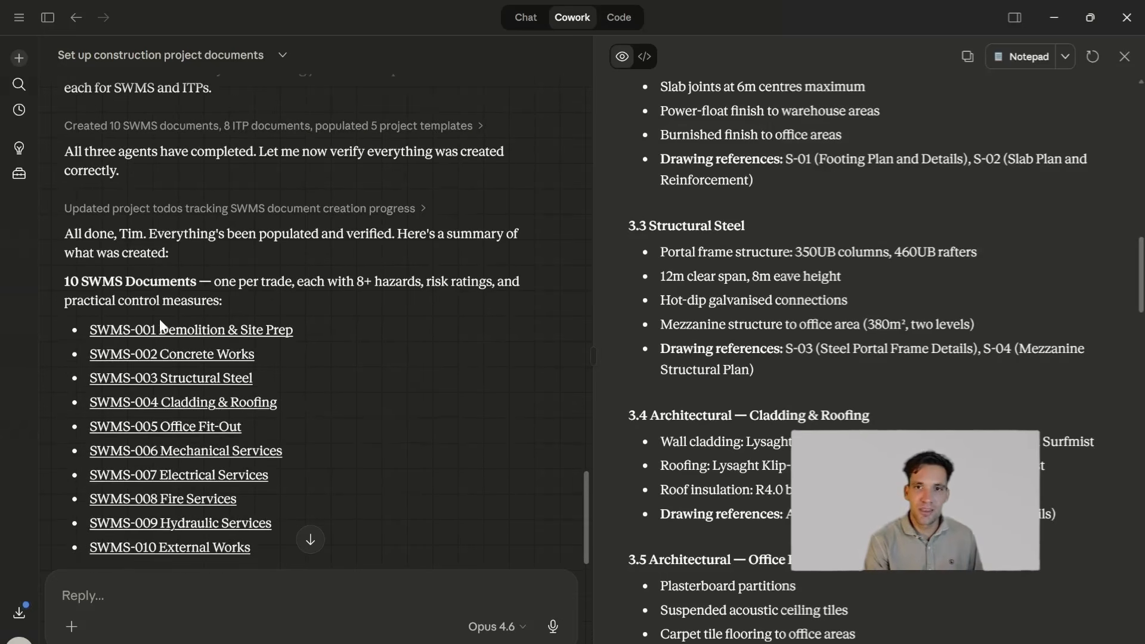
scroll(167, 298, down, 3)
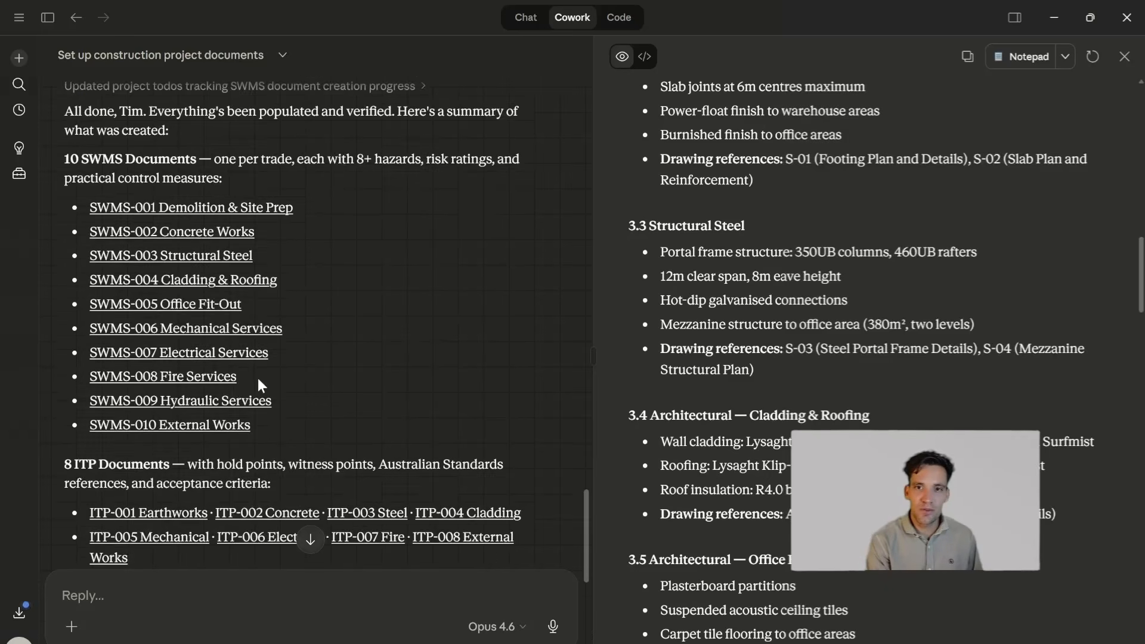
scroll(257, 378, down, 2)
drag(131, 347, 170, 367)
scroll(170, 366, down, 2)
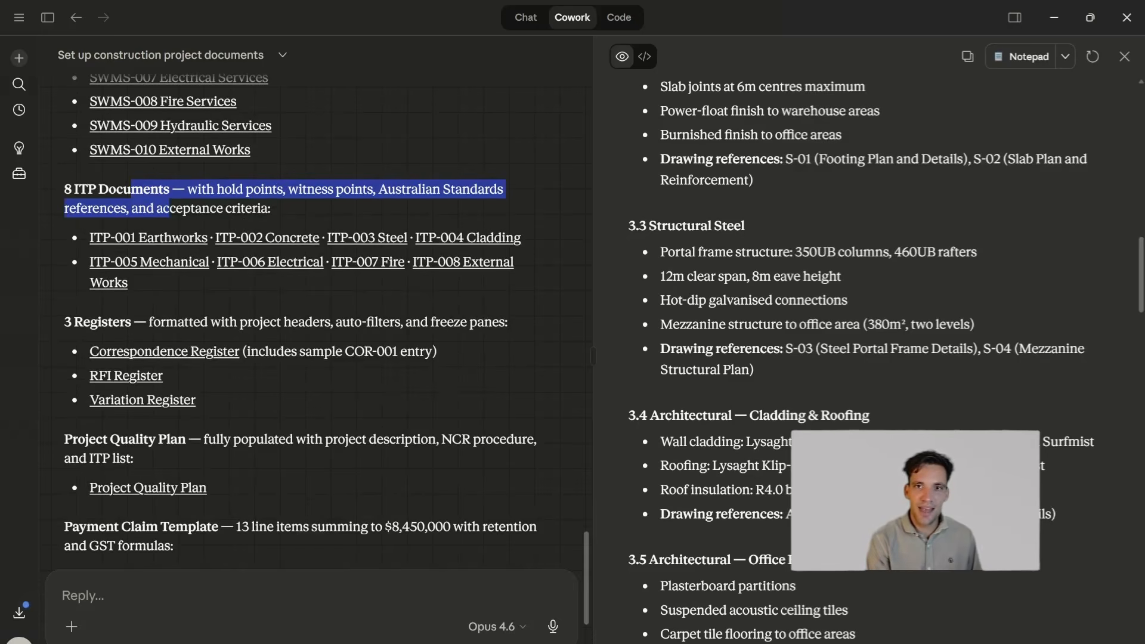
scroll(150, 358, down, 2)
scroll(150, 358, up, 2)
drag(91, 323, 131, 324)
scroll(191, 362, down, 2)
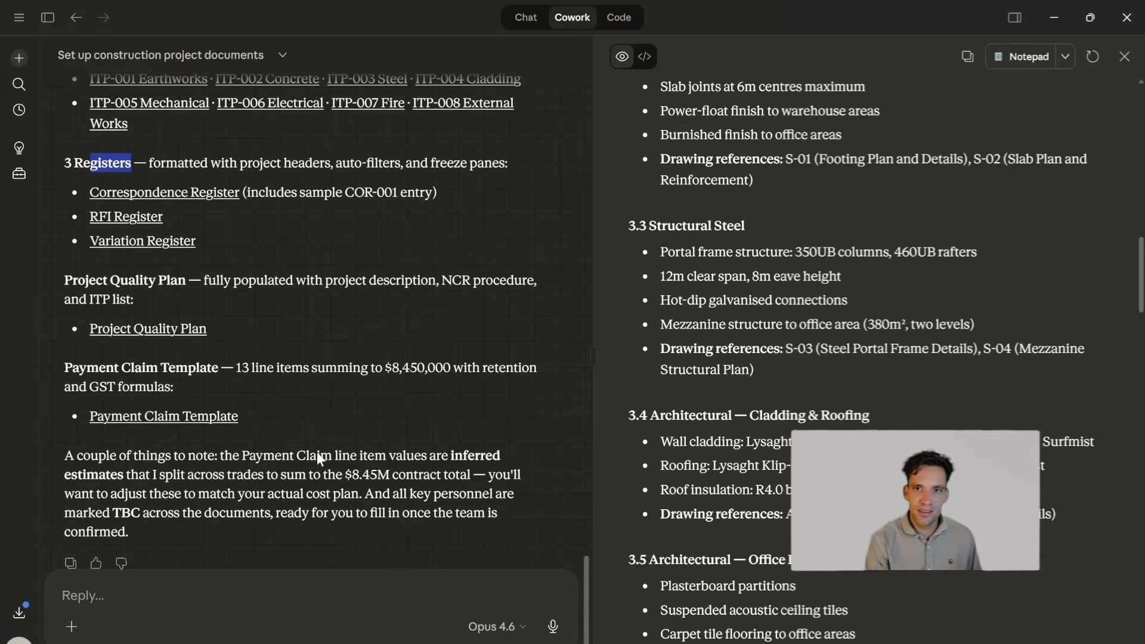
click(505, 633)
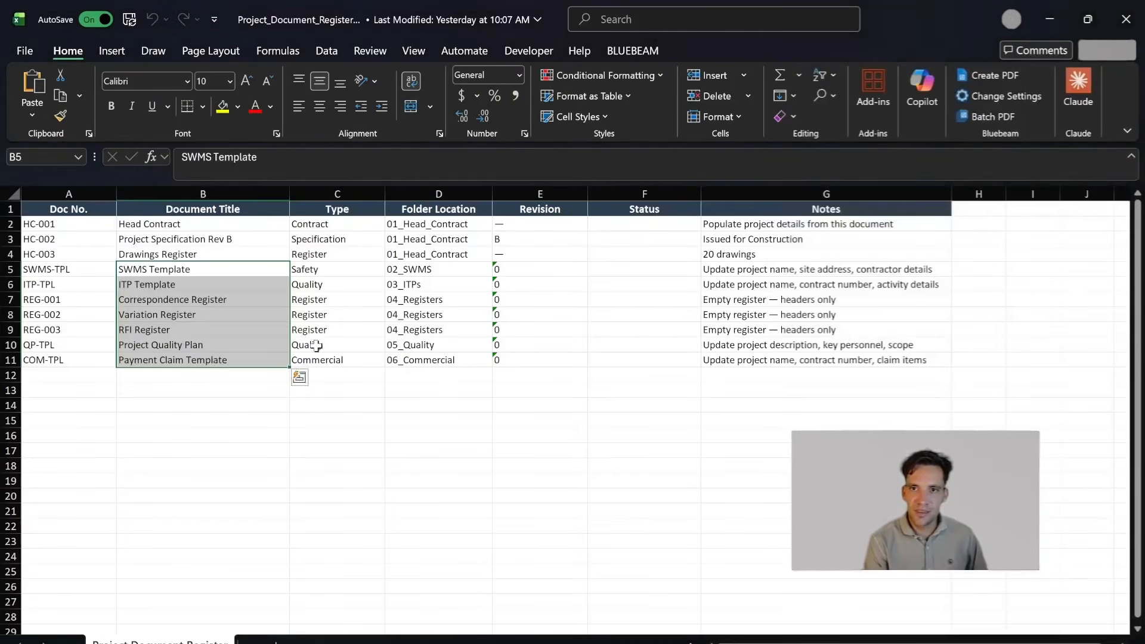
- Close the project document register and open ITP-001_Earthworks_Site_Prep.xlsx from the 03_ITPs folder
click(595, 312)
click(1127, 19)
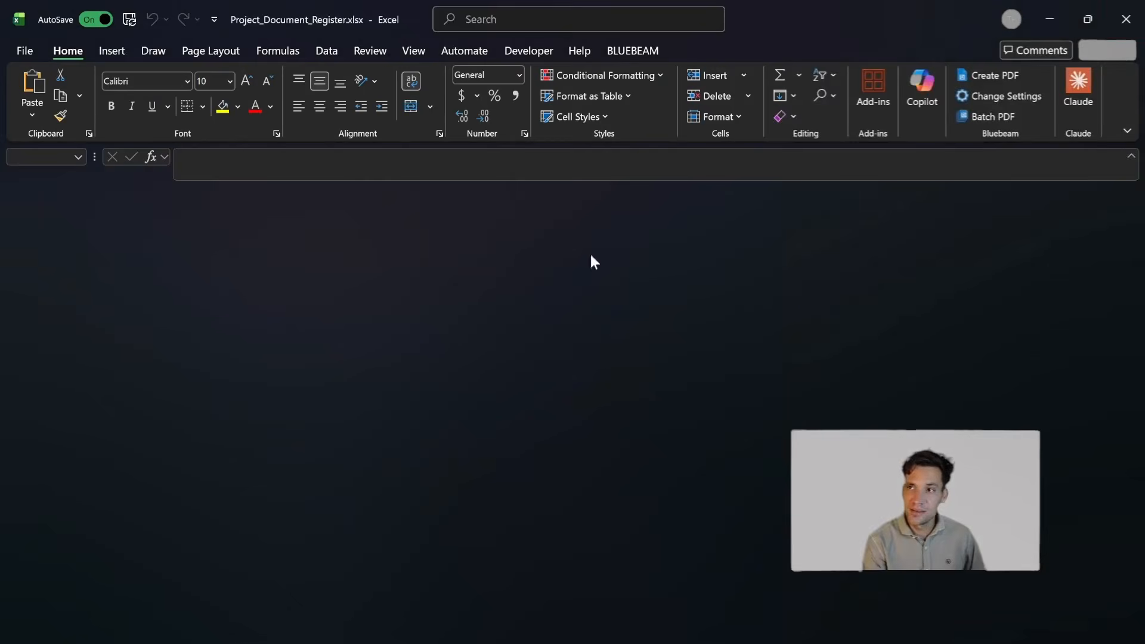
double_click(284, 223)
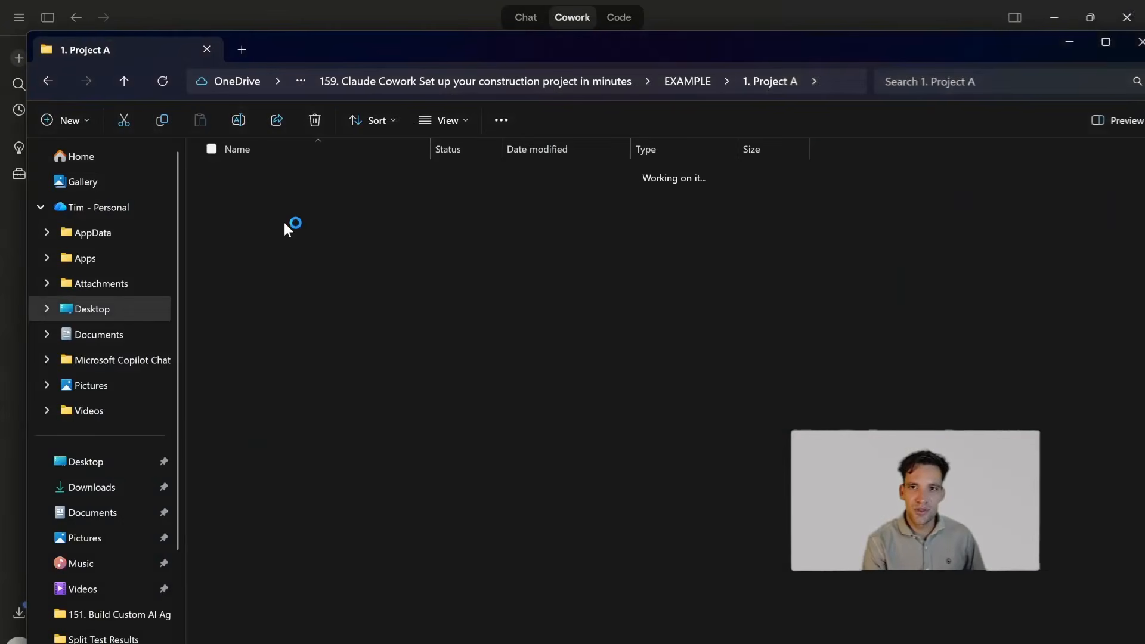
click(357, 199)
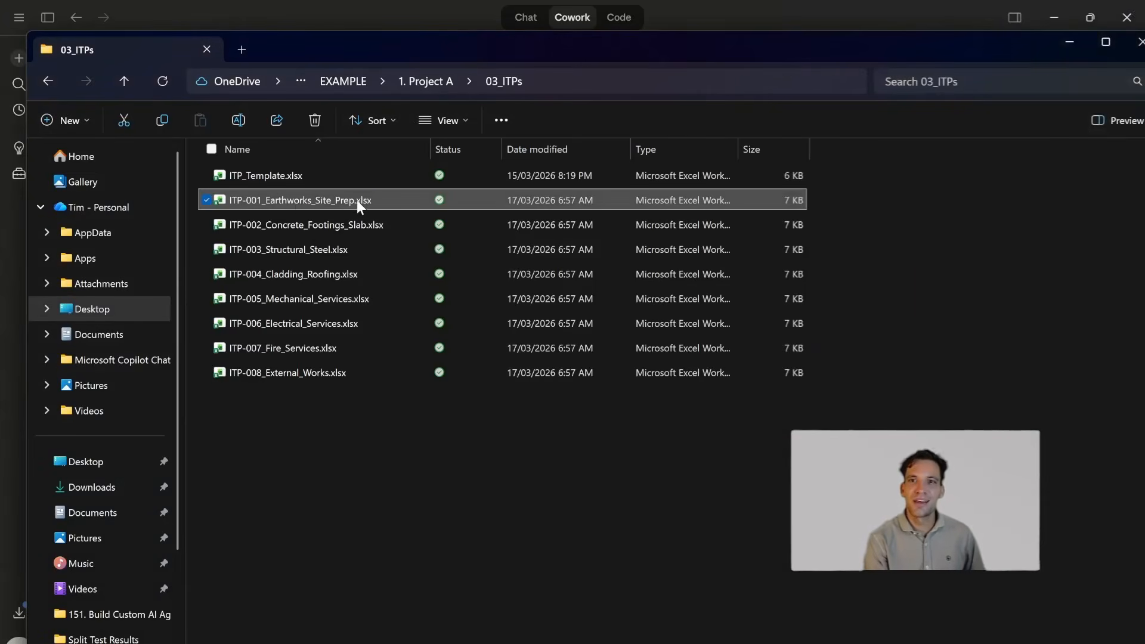
double_click(357, 199)
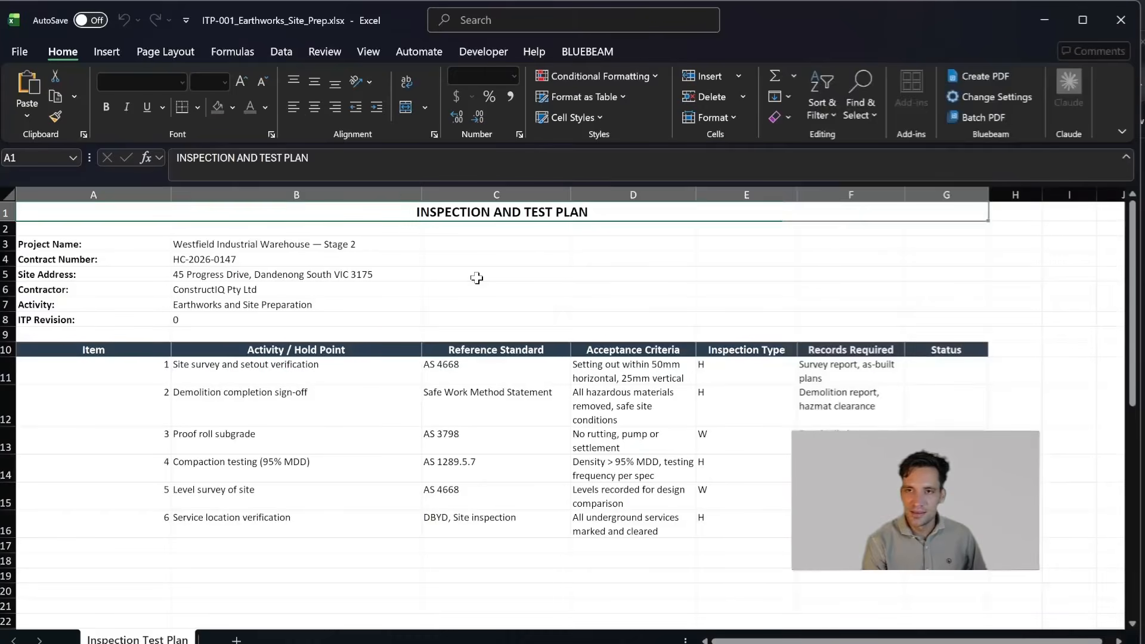
- Review the project details and the activity, standard and acceptance criteria rows of the earthworks inspection and test plan, and close the workbook
click(435, 263)
drag(215, 244, 233, 291)
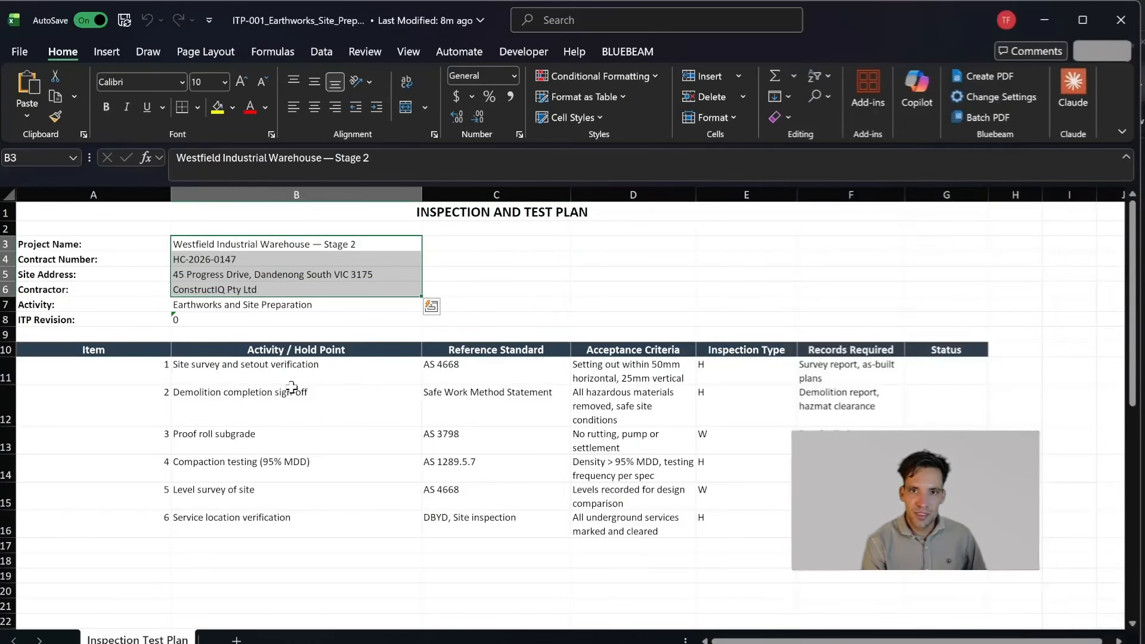
scroll(73, 505, down, 1)
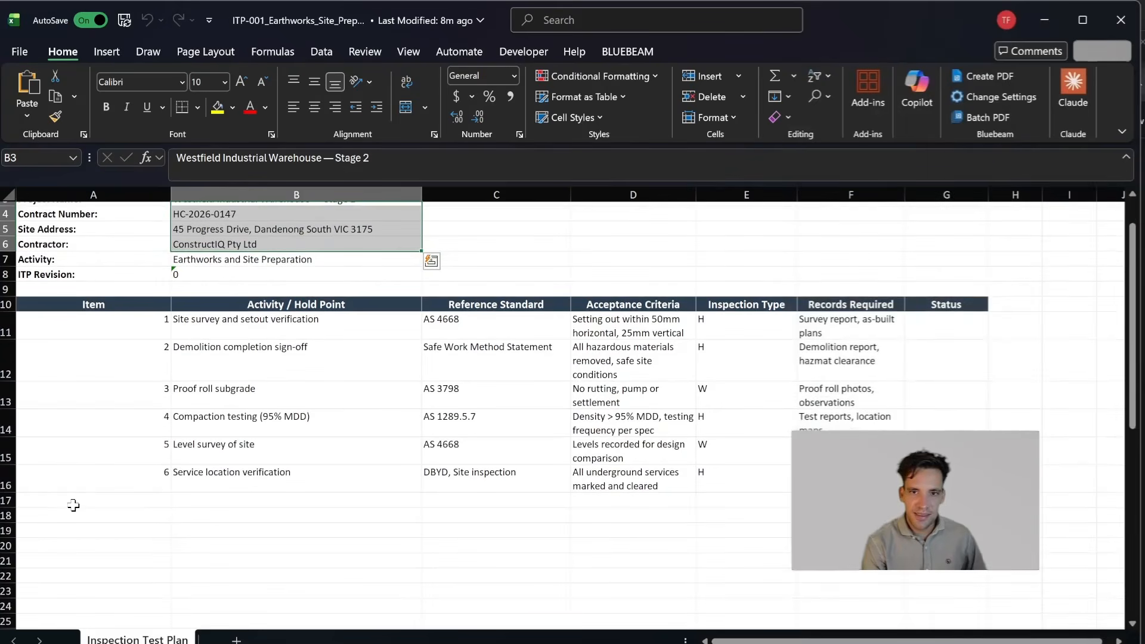
scroll(382, 418, up, 1)
click(320, 371)
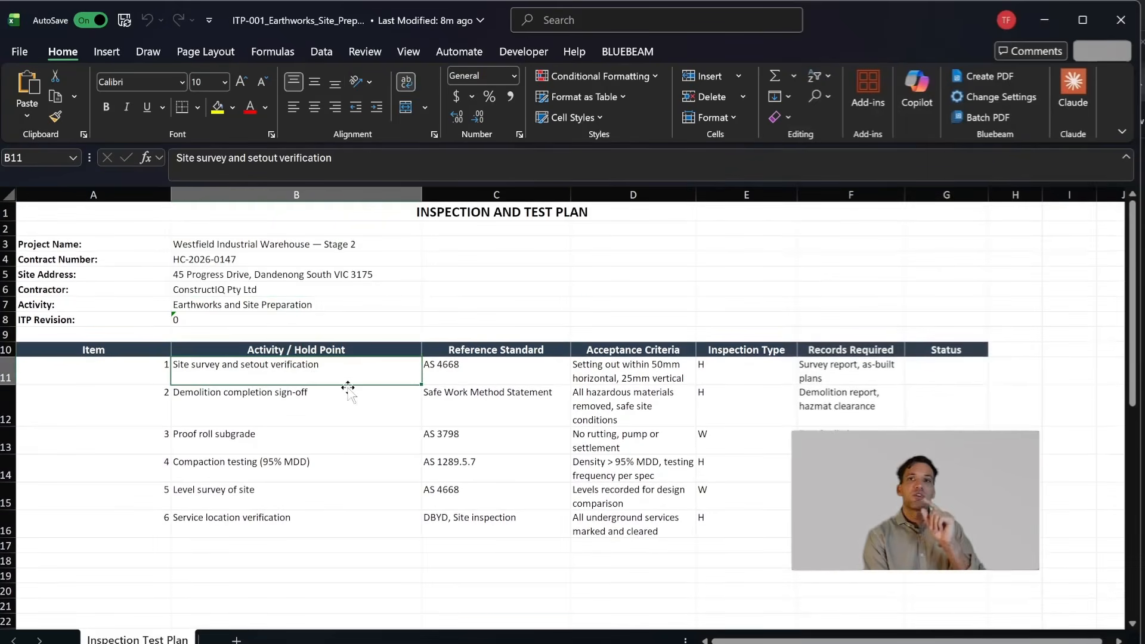
drag(368, 379, 847, 525)
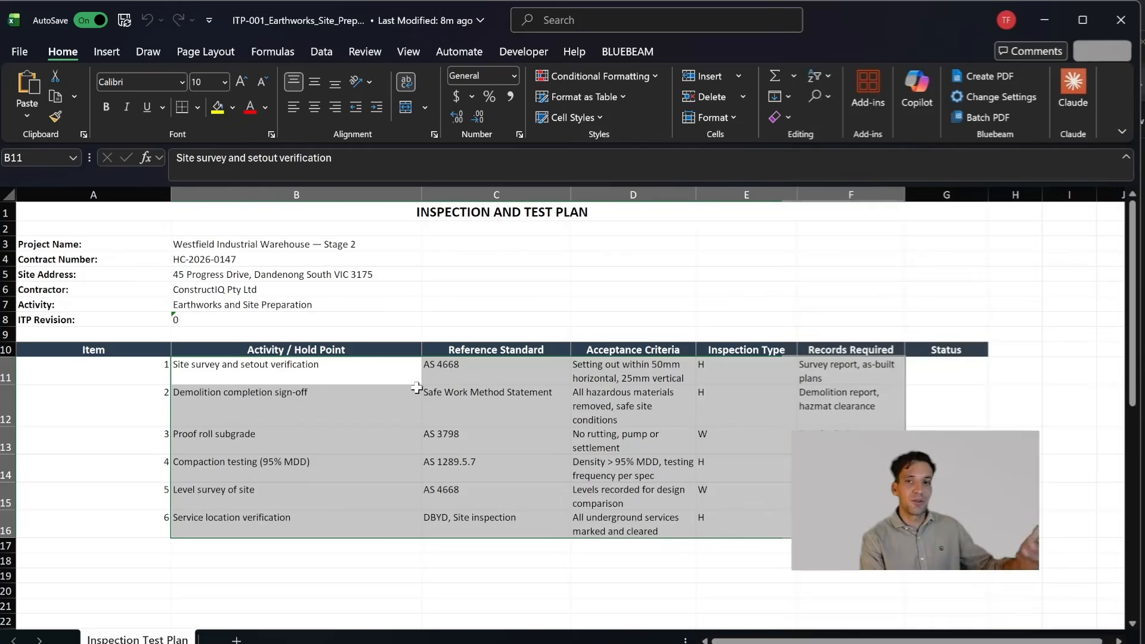
click(402, 303)
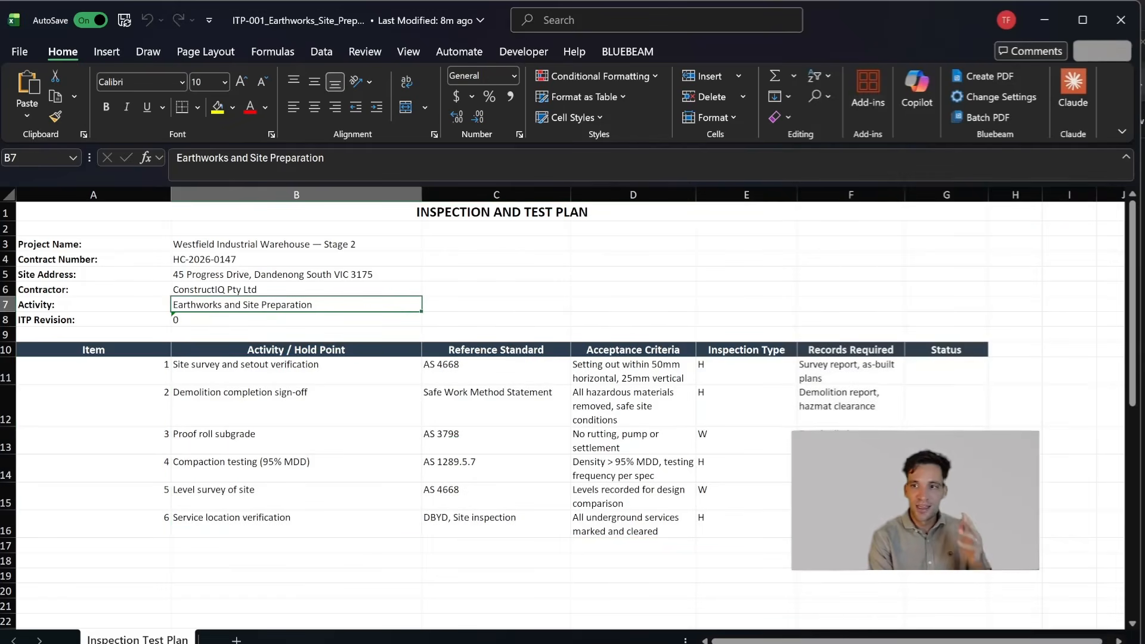
drag(835, 525, 678, 476)
click(629, 408)
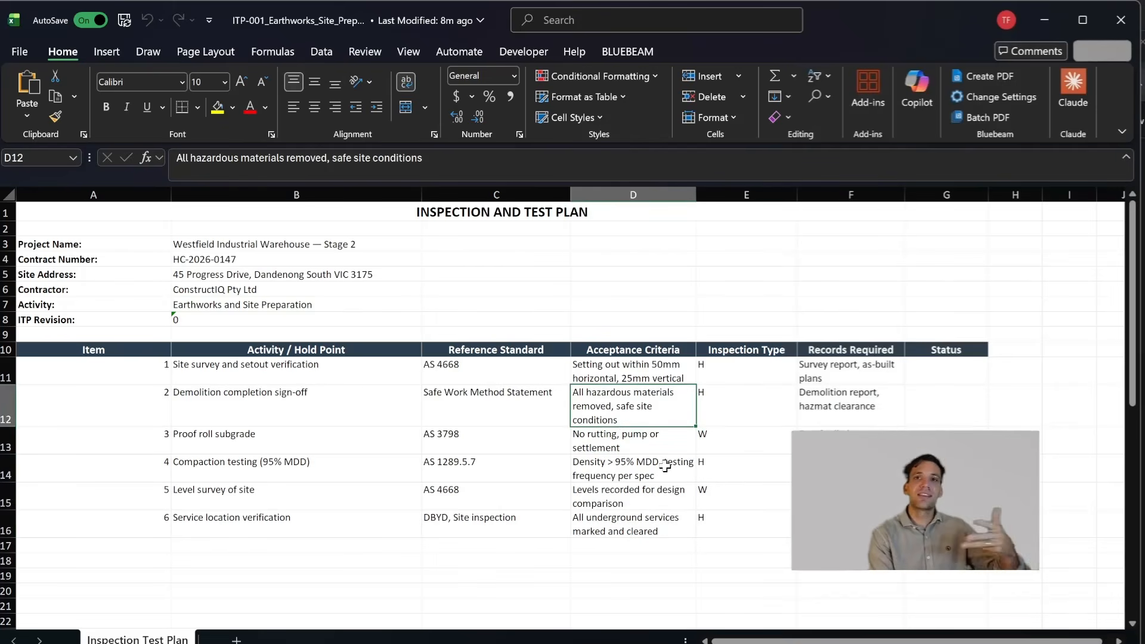
drag(412, 369, 626, 451)
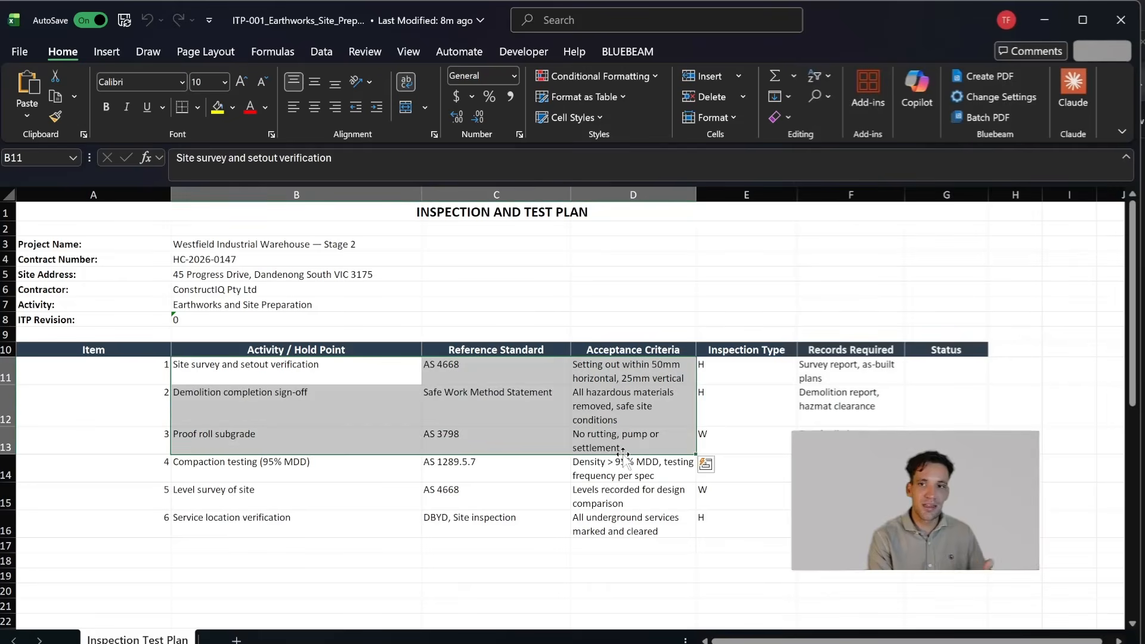
click(1121, 18)
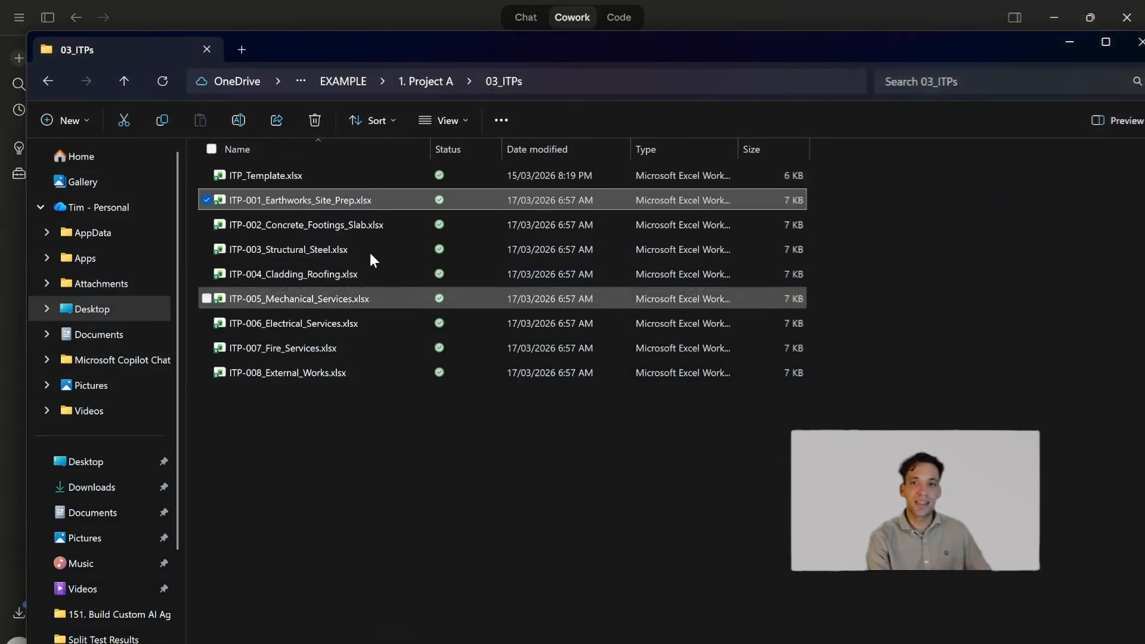
- Return to 1. Project A and open SWMS-003_Structural_Steel.docx from the 02_SWMS folder
click(435, 82)
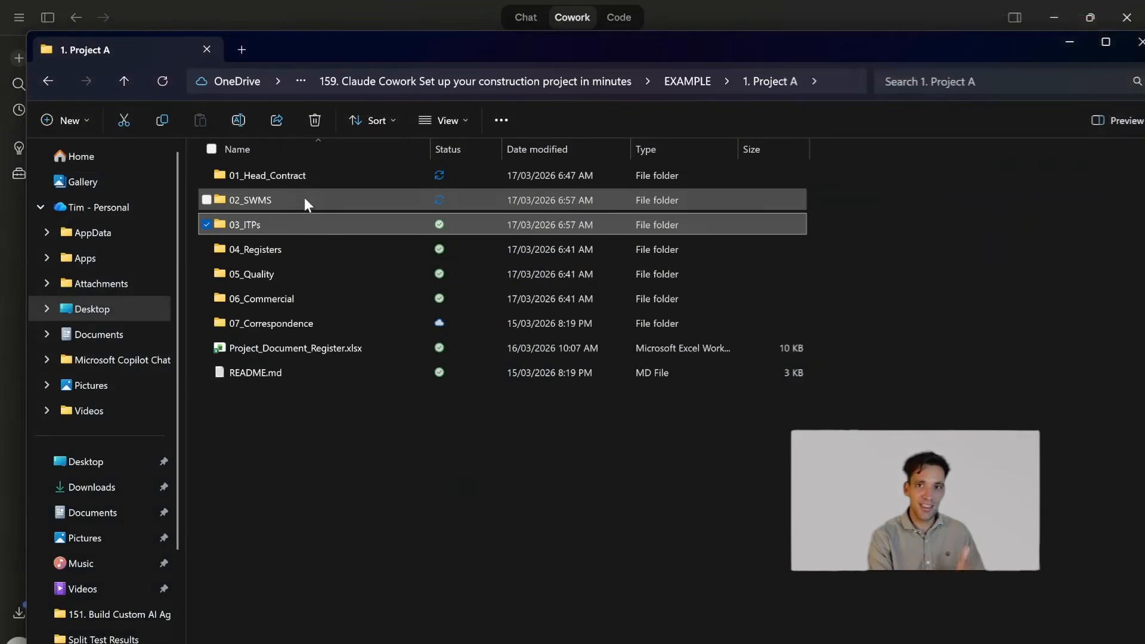
double_click(305, 198)
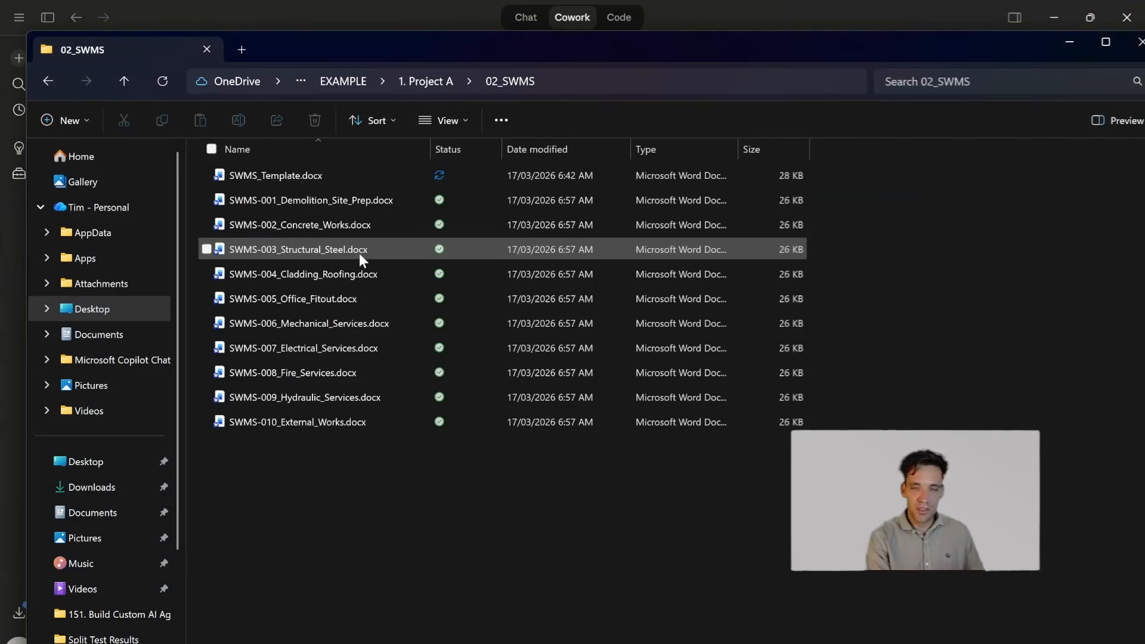
click(359, 253)
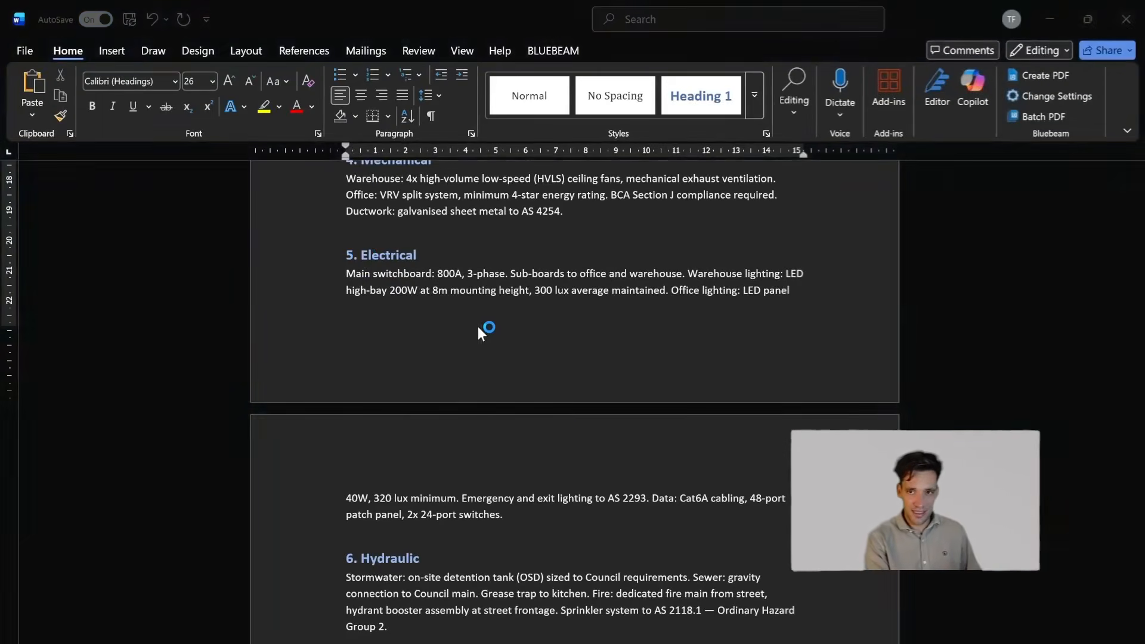
- Review the project details and the hazard and risk assessment table of the structural steel SWMS, and close the document
scroll(453, 389, down, 3)
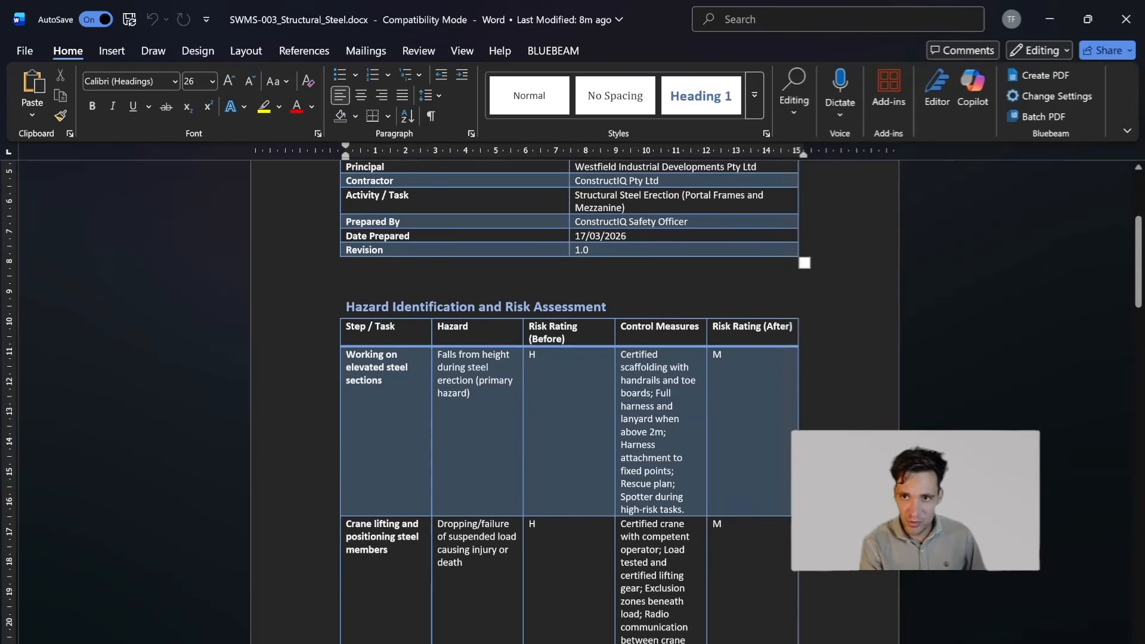
scroll(570, 334, up, 3)
drag(429, 238, 576, 335)
scroll(576, 335, down, 4)
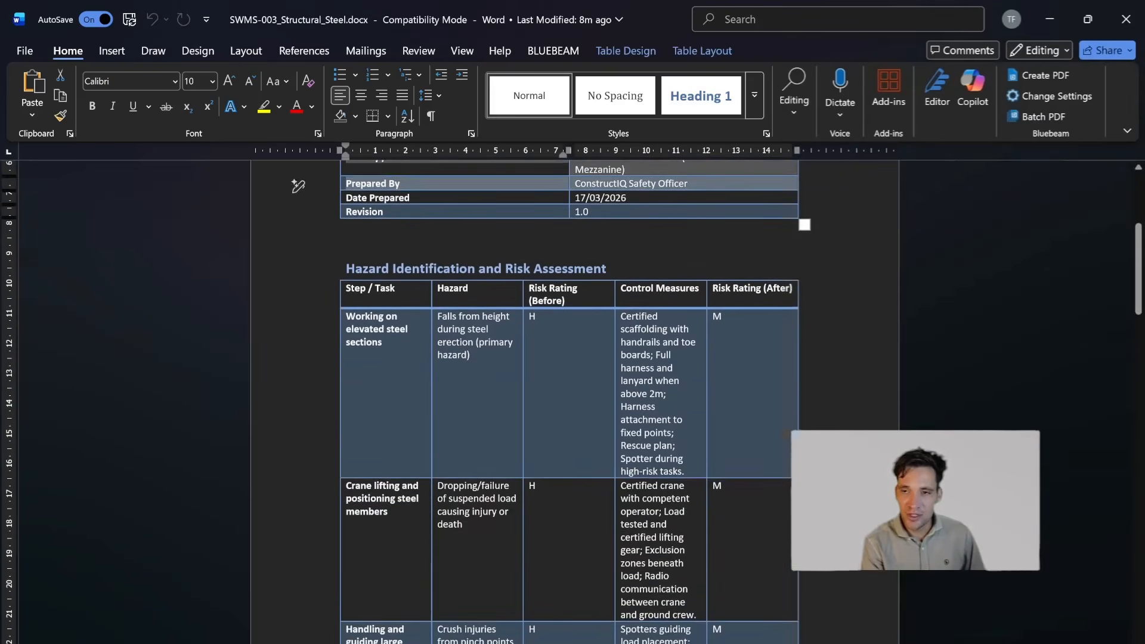
scroll(298, 186, down, 10)
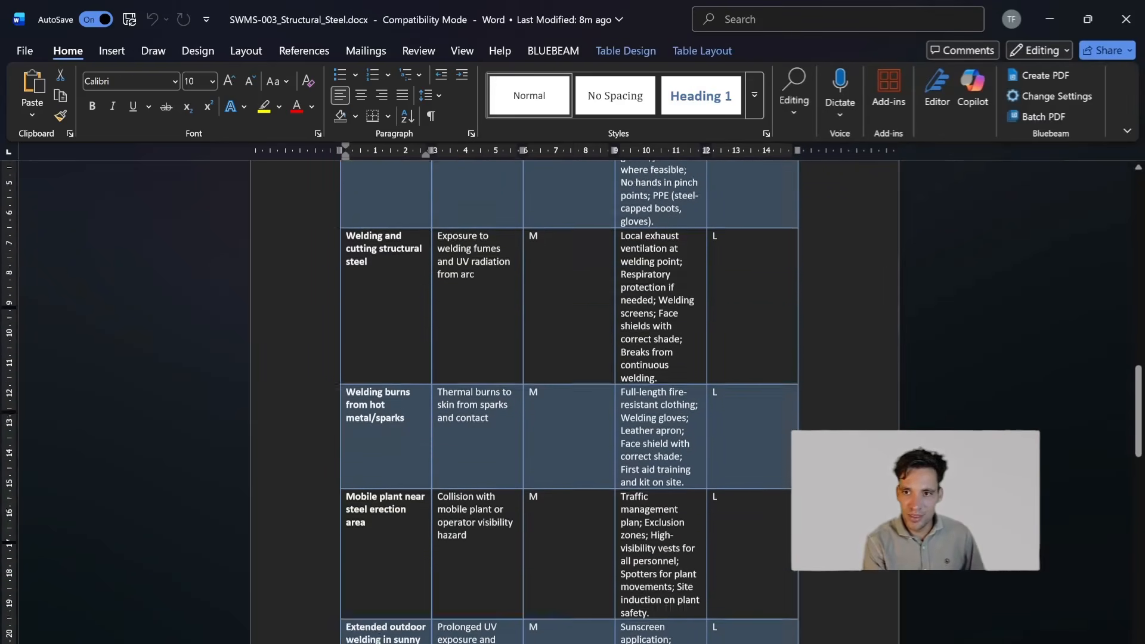
scroll(563, 573, down, 8)
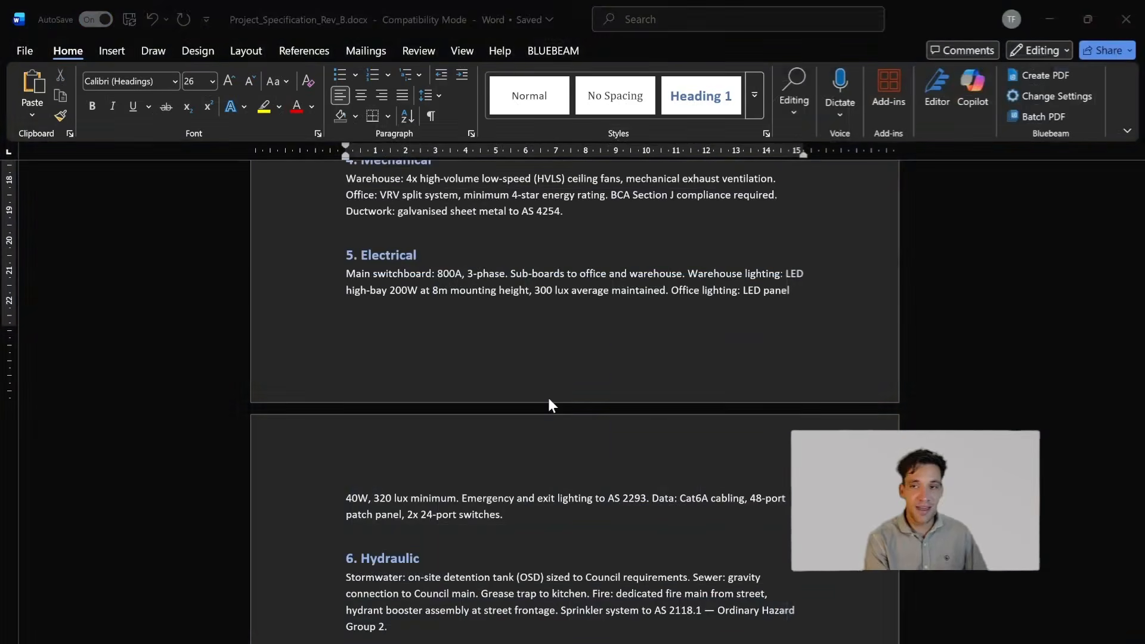
click(1126, 19)
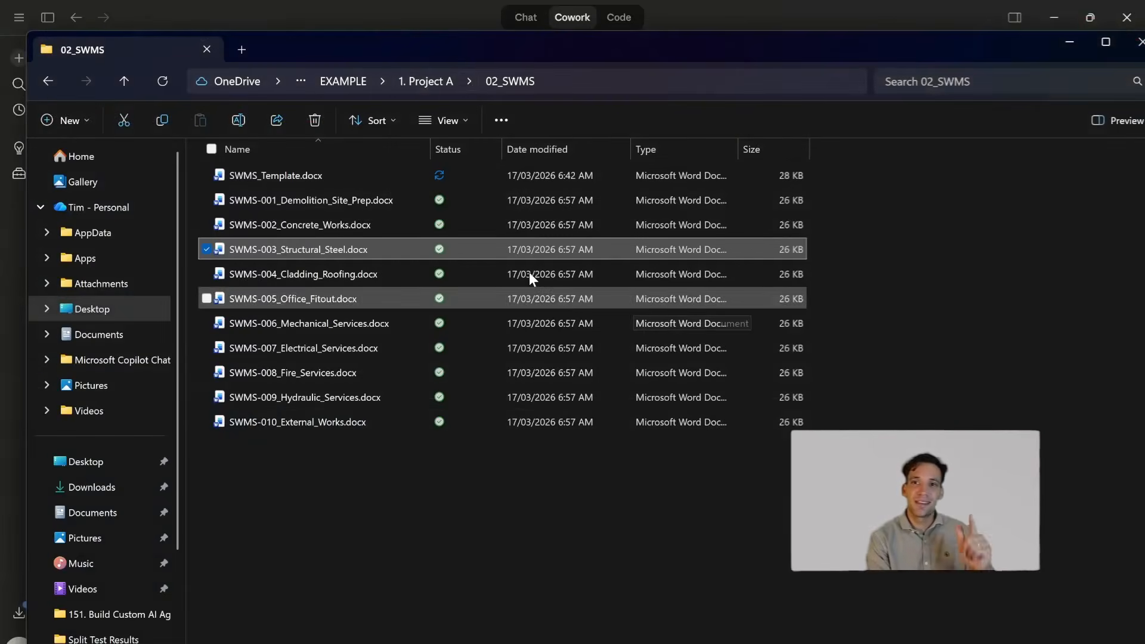
- Return to 1. Project A and open Payment_Claim_Template.xlsx from the 06_Commercial folder
click(426, 81)
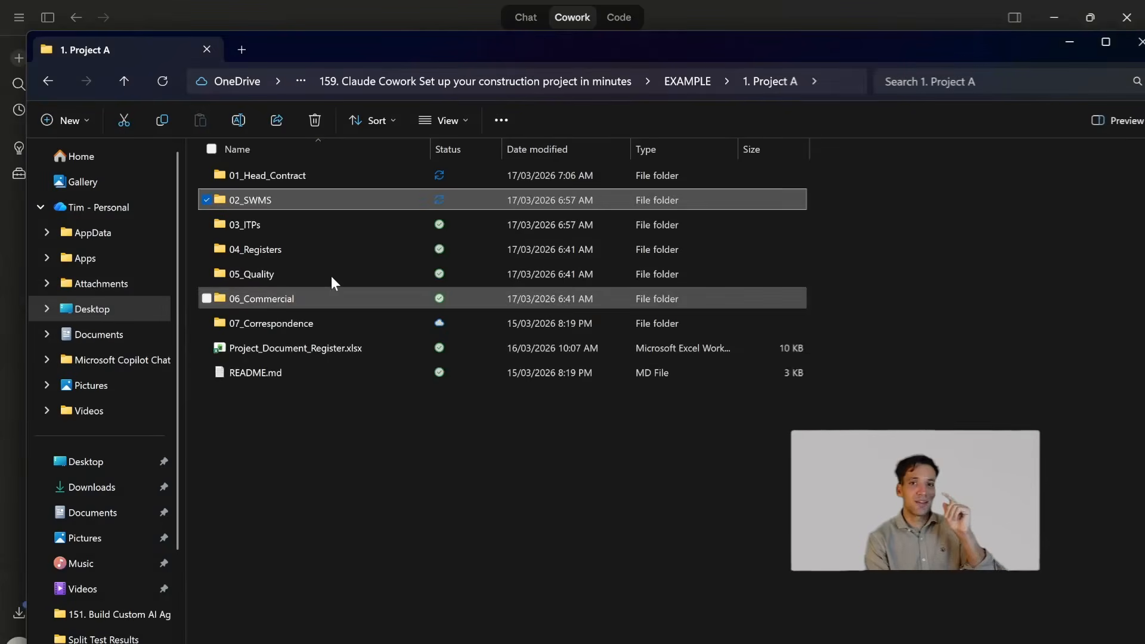
double_click(327, 301)
double_click(323, 184)
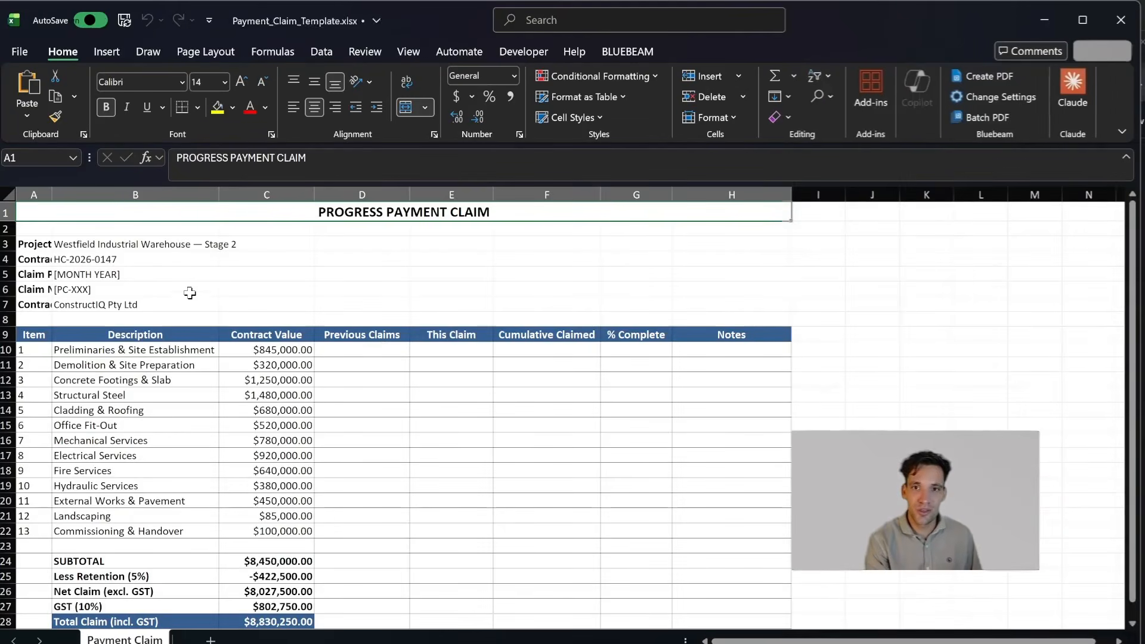
- Review the contract details and line items of the progress payment claim, close it and return to the 1. Project A folder
drag(116, 259, 285, 394)
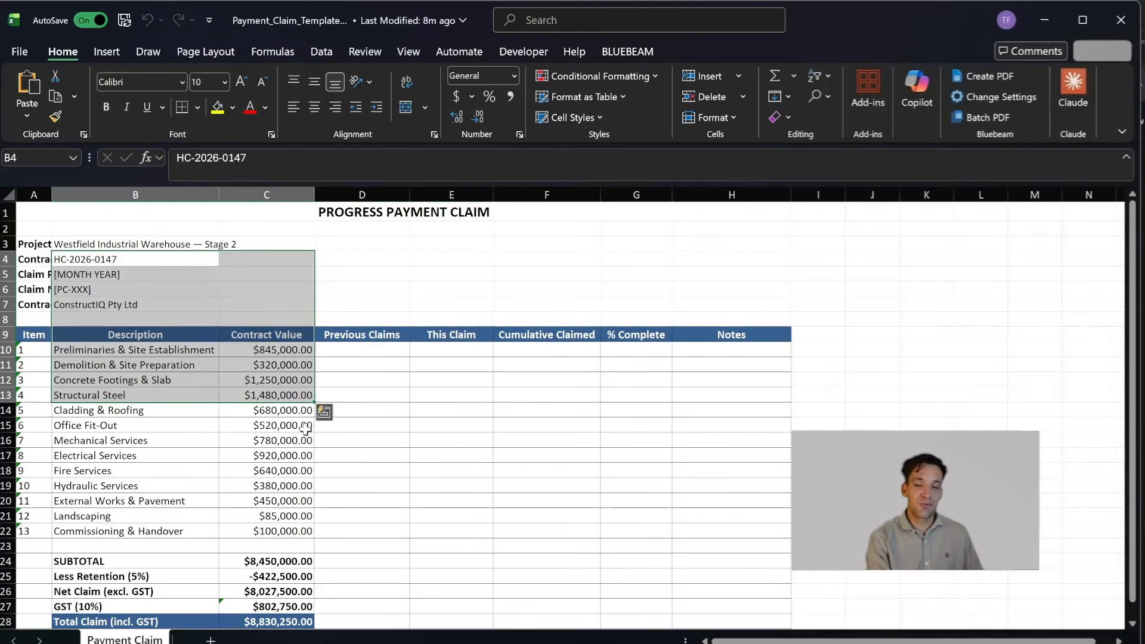
click(103, 441)
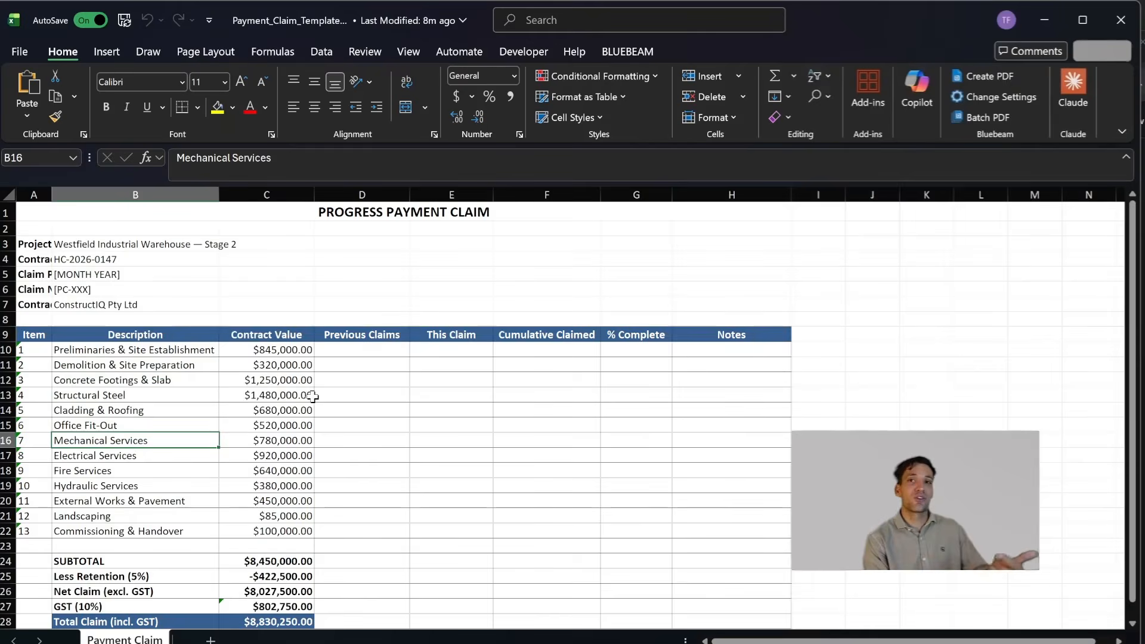
scroll(312, 397, down, 5)
scroll(313, 397, up, 5)
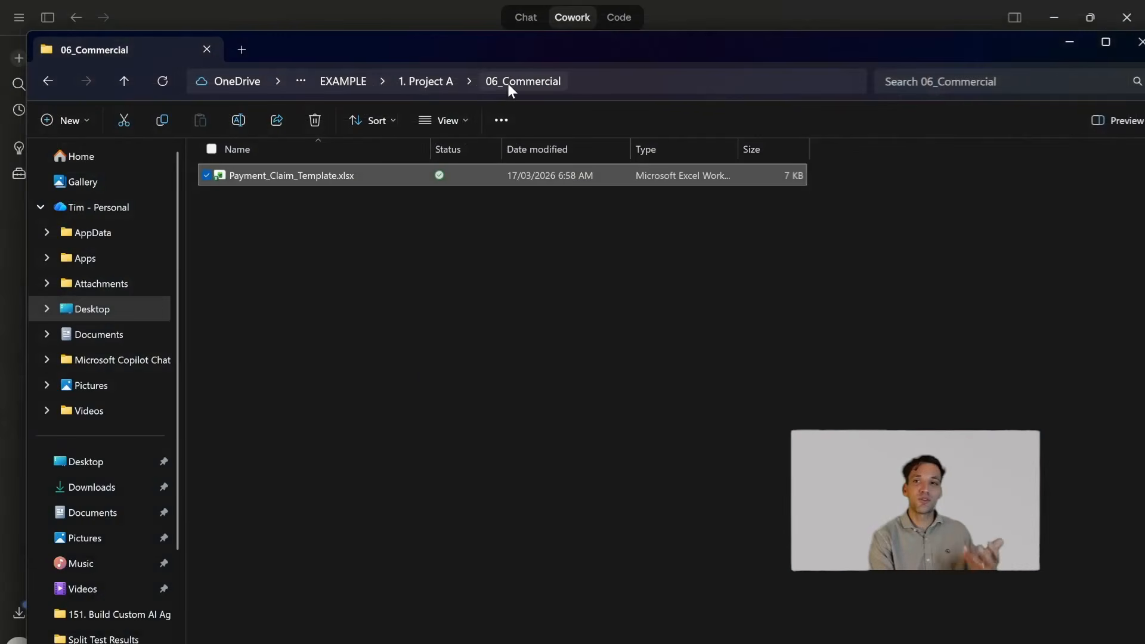
click(432, 81)
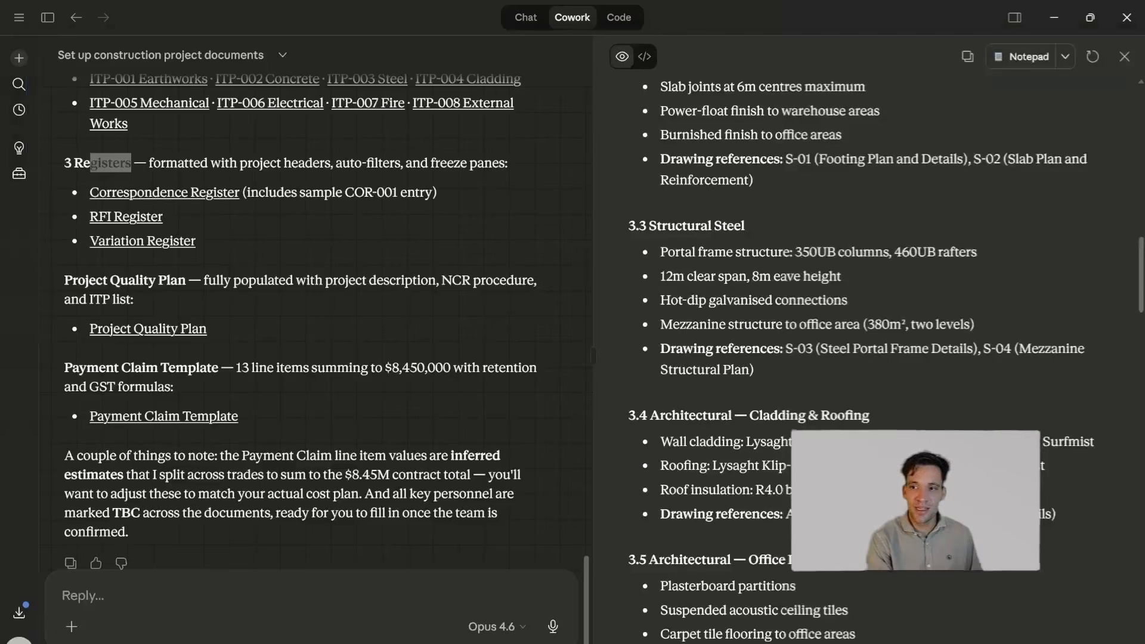
- Switch to Claude, show the customised skills and read the procurement-packaging skill's instructions
drag(100, 163, 91, 162)
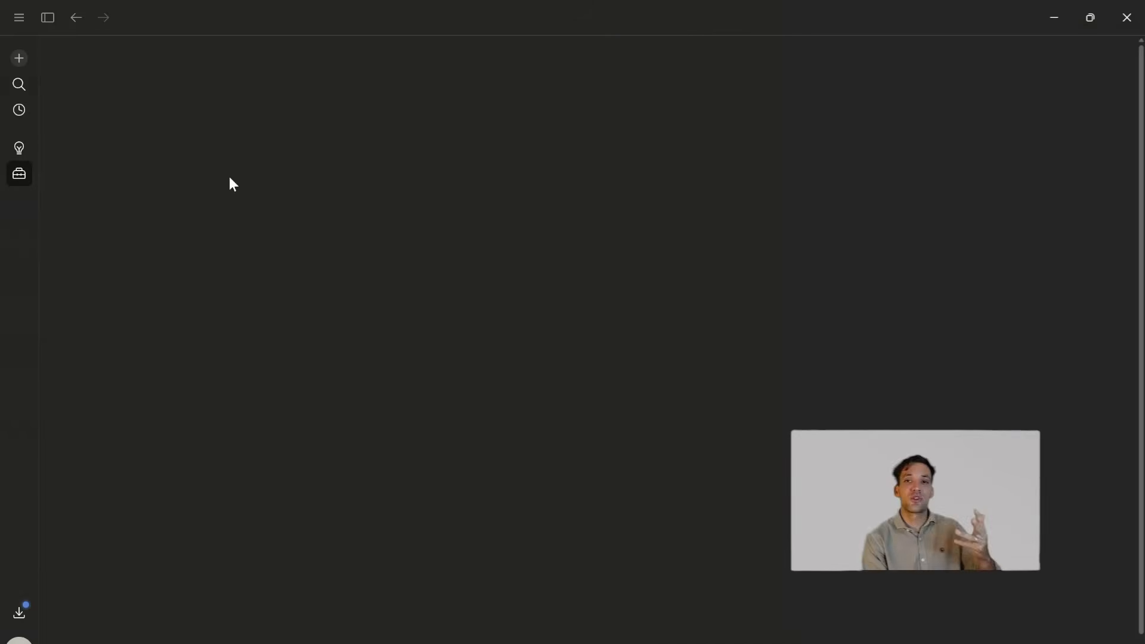
click(130, 99)
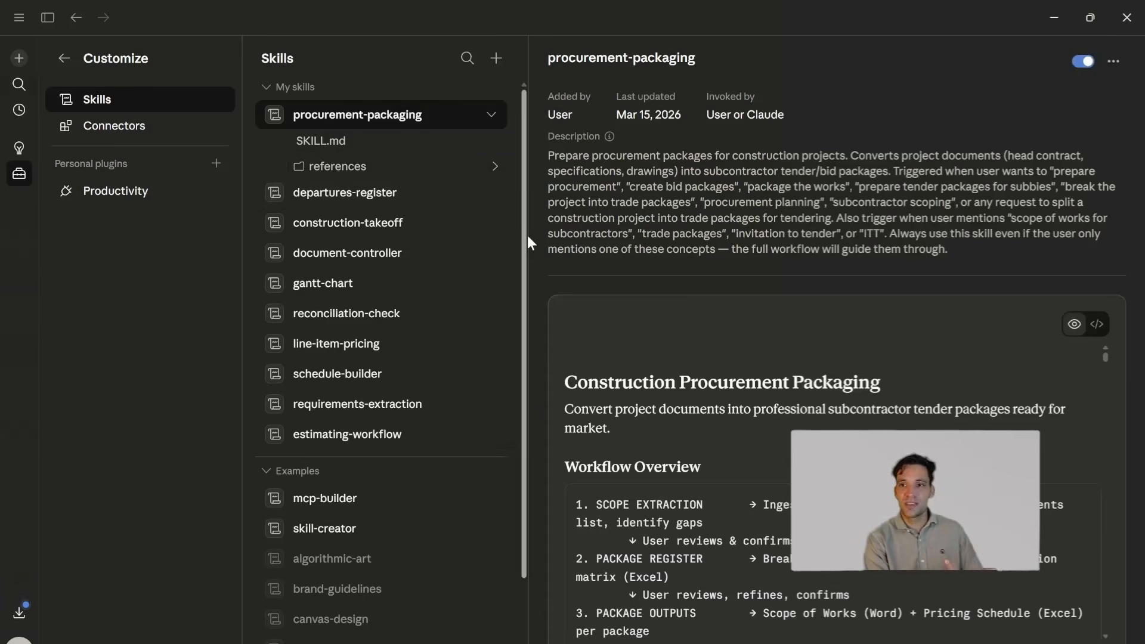
scroll(836, 609, down, 15)
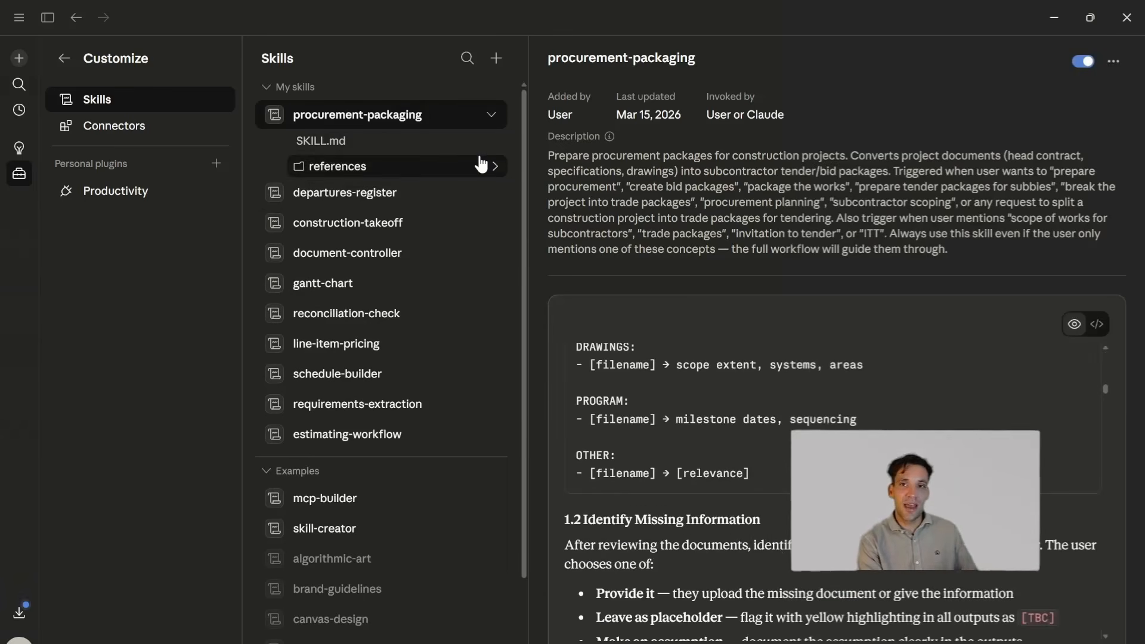
- Expand the references of the procurement-packaging skill and look through step1-examples.md, step2-examples.md and step3-examples.md
click(496, 173)
click(417, 189)
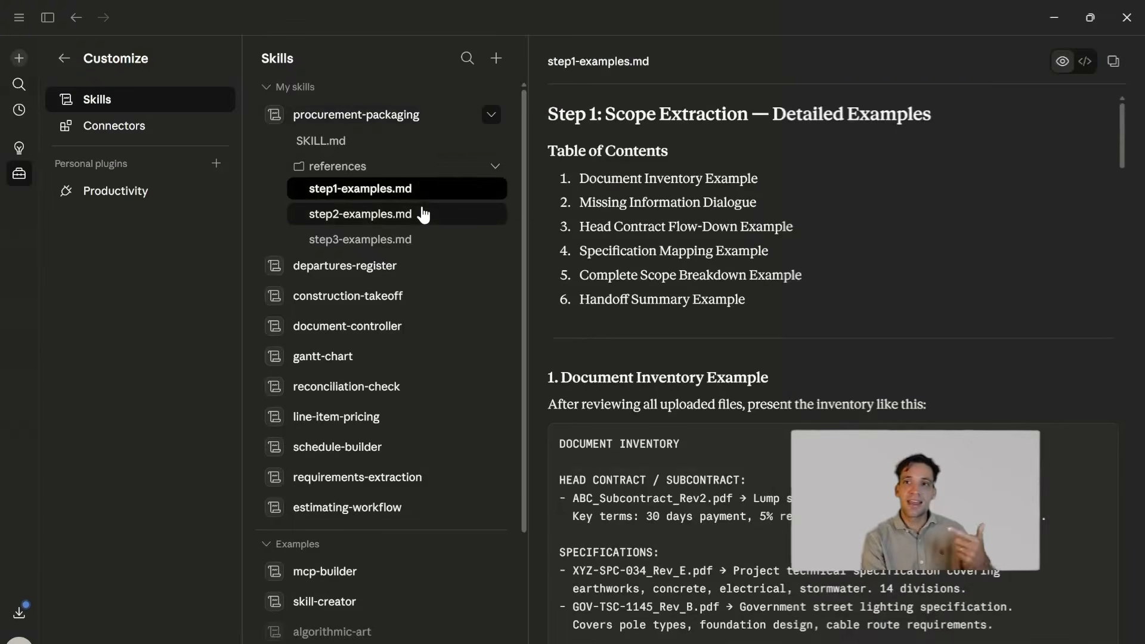
click(421, 215)
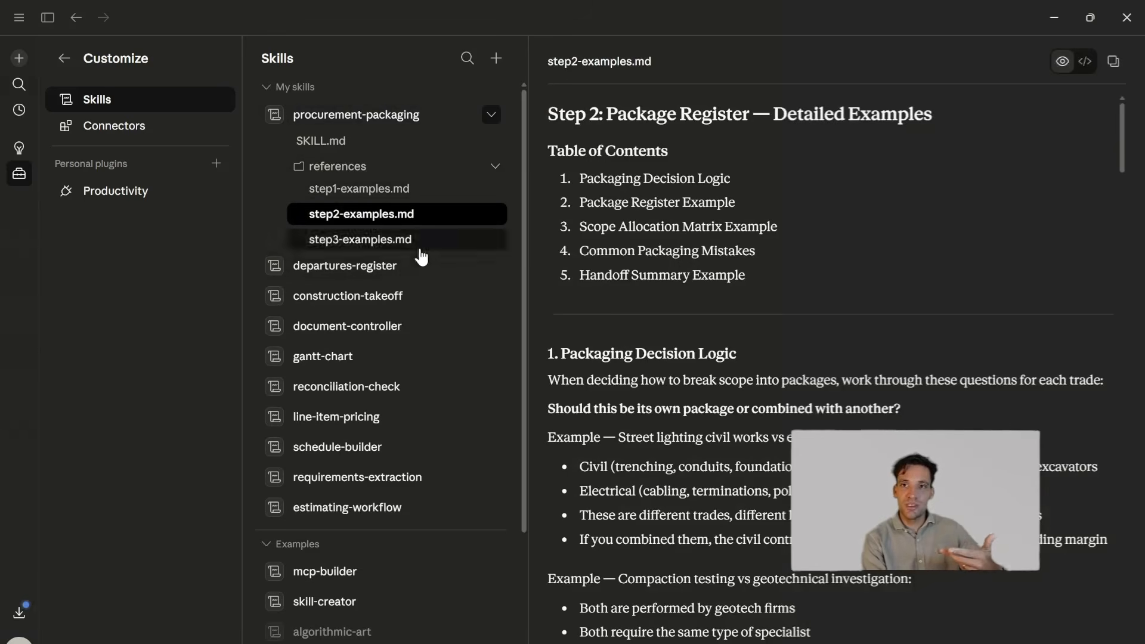
click(425, 241)
click(433, 216)
click(450, 194)
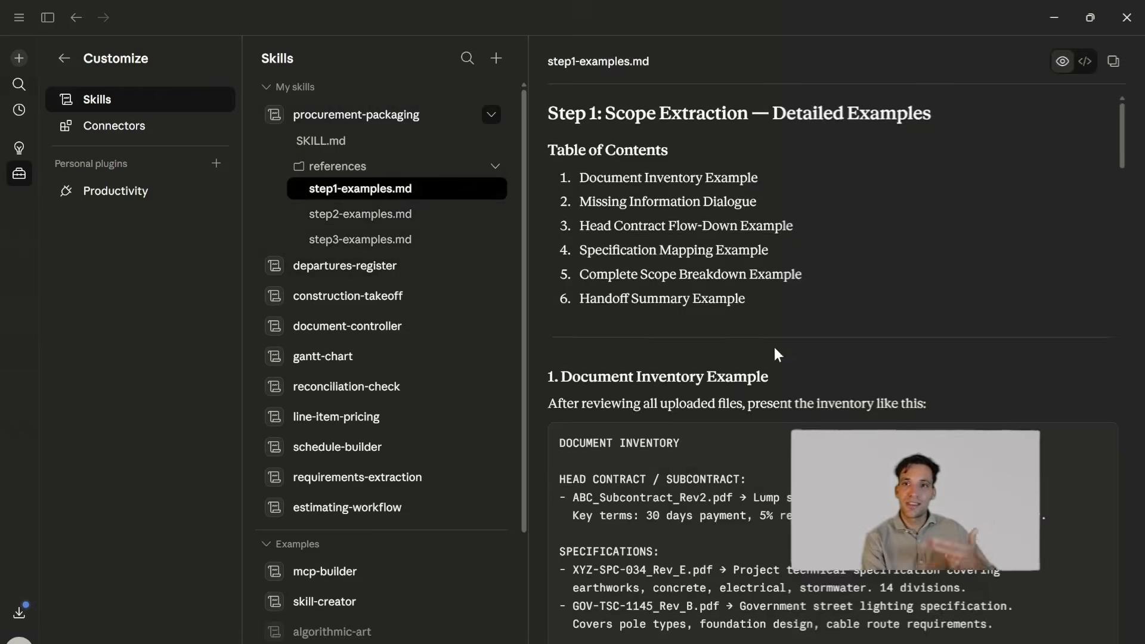
- Read the head contract flow-down example in step1-examples.md, and bring the 1. Project A folder back up in File Explorer
scroll(774, 347, down, 15)
scroll(820, 424, down, 8)
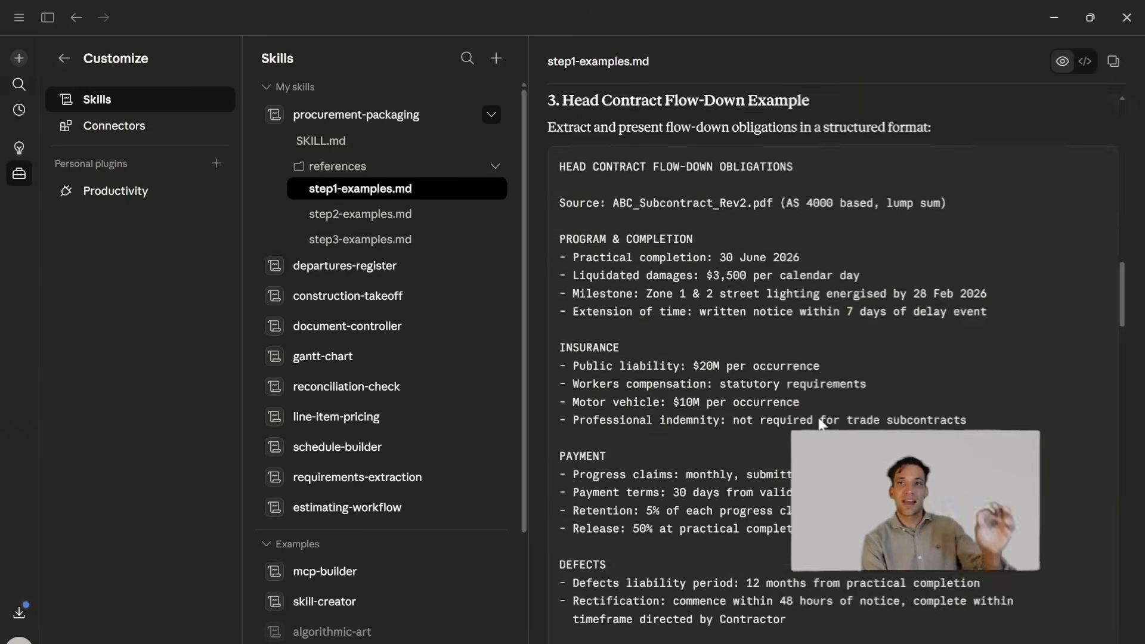
scroll(820, 424, up, 9)
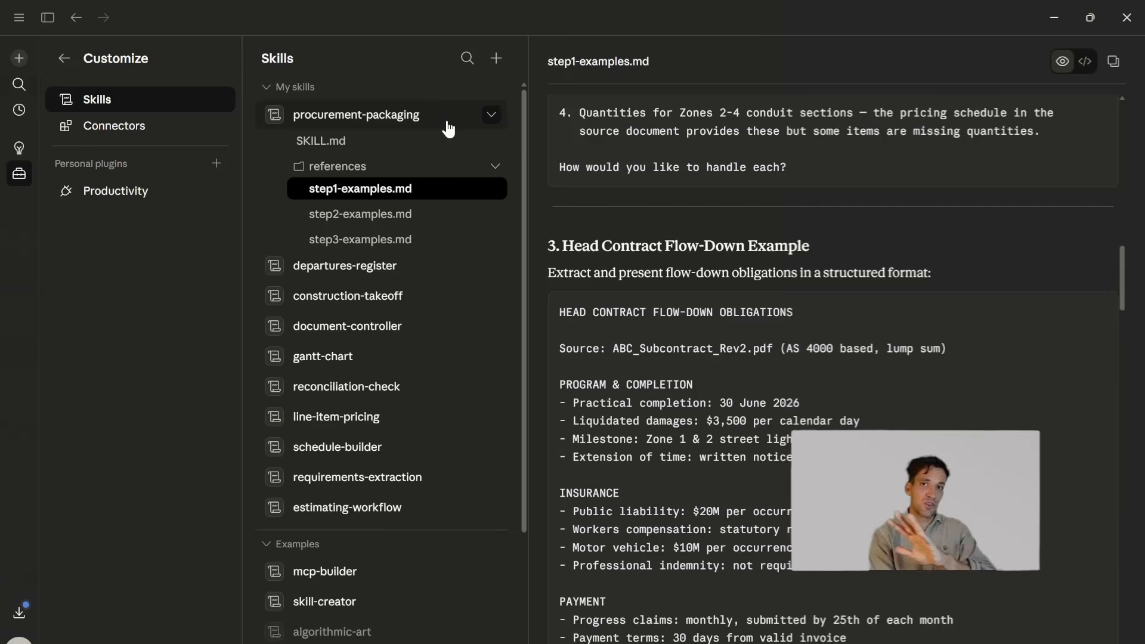
scroll(847, 453, down, 7)
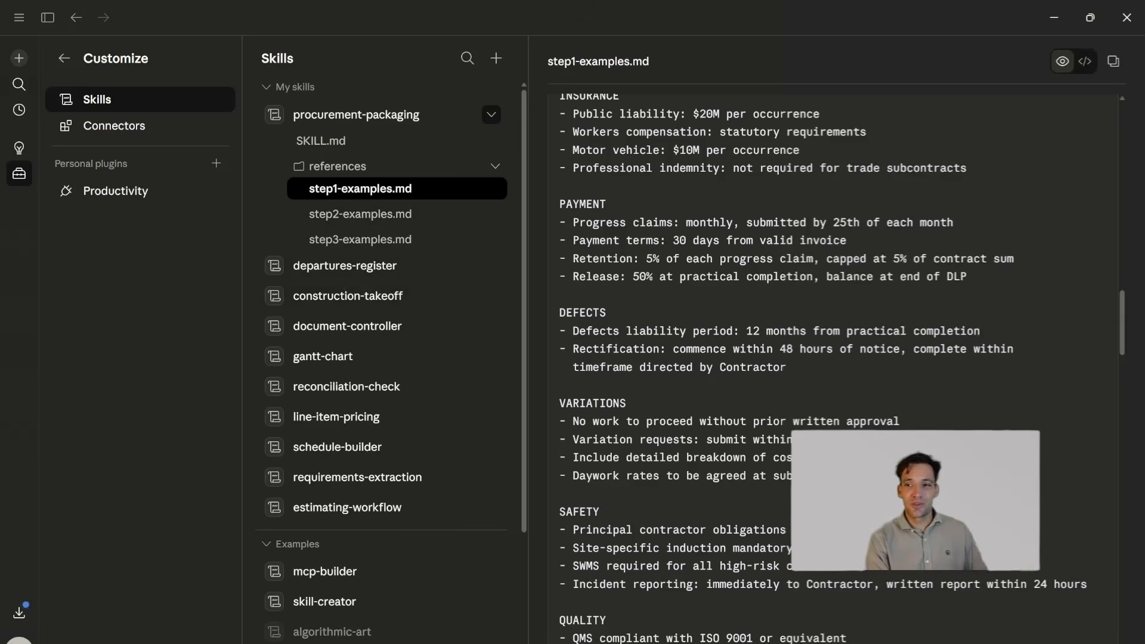
click(553, 638)
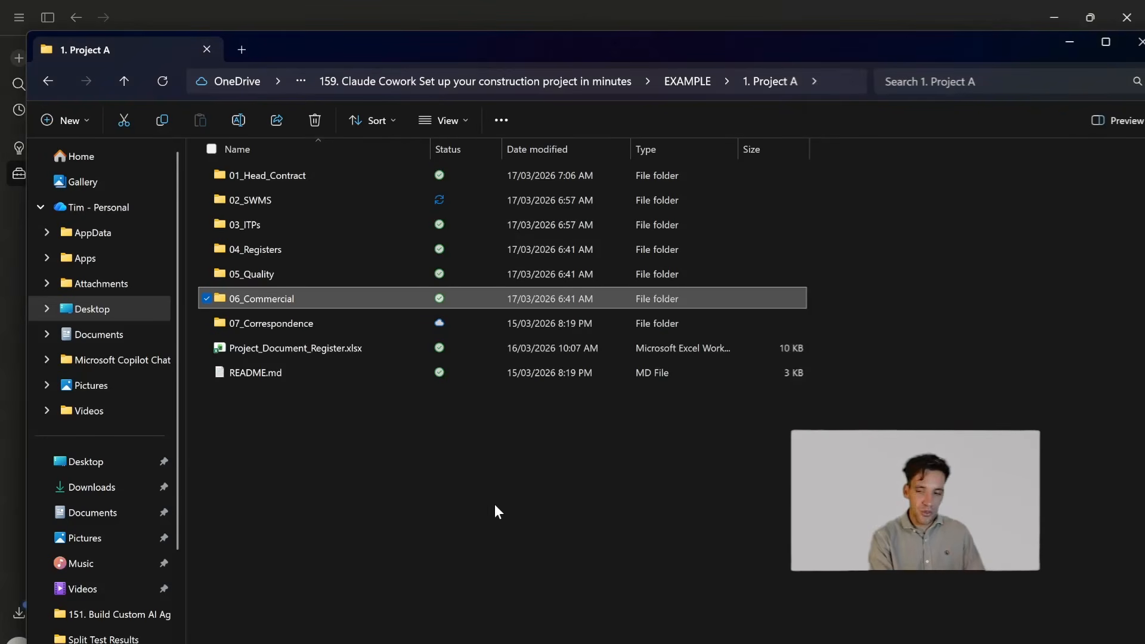
click(469, 492)
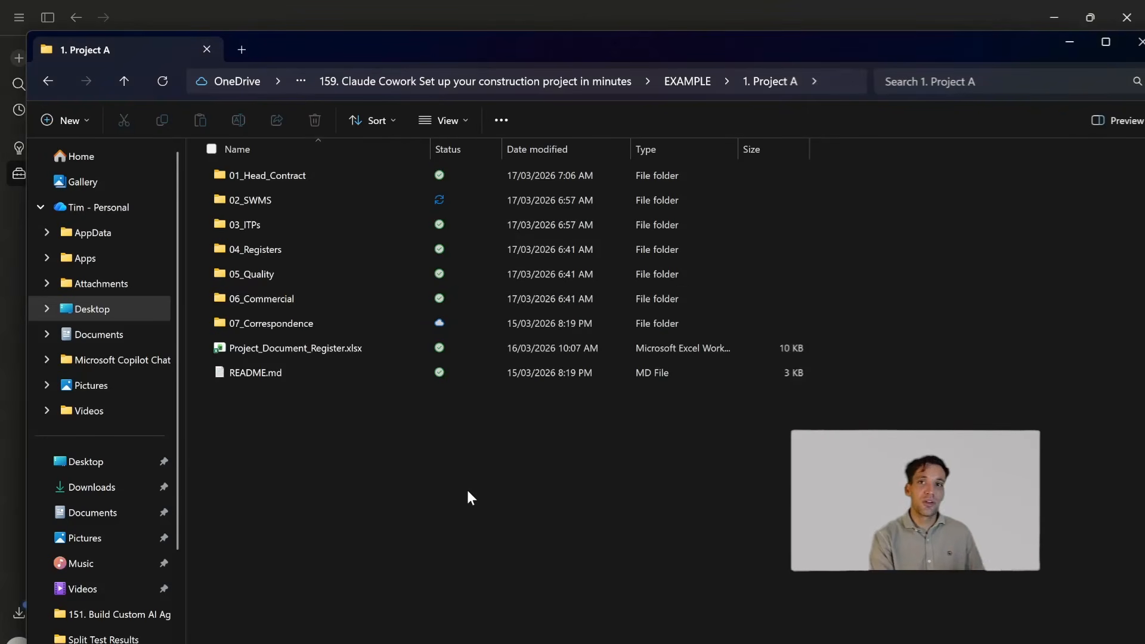